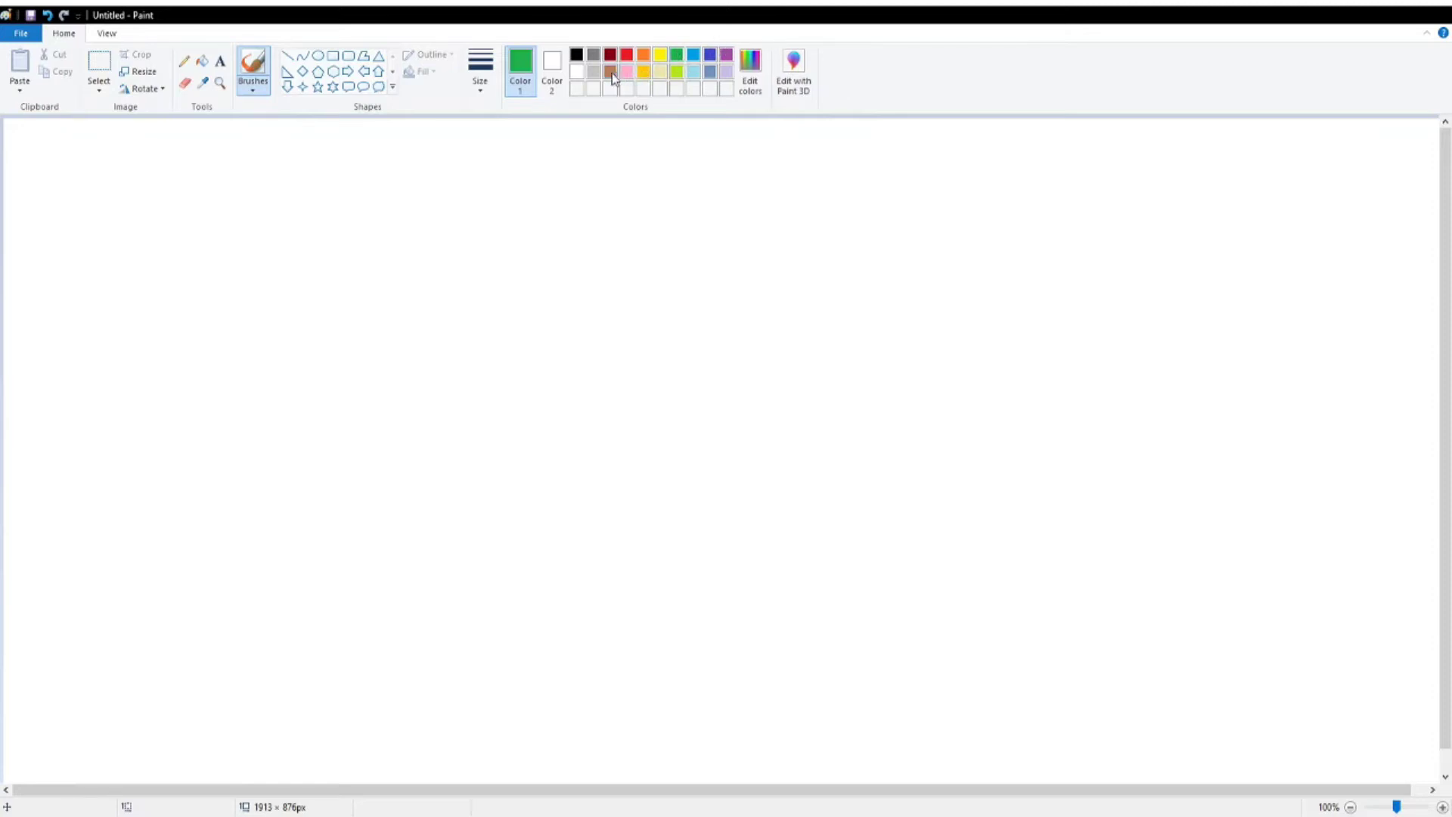
# - Sketch a brown trunk outline with upper branches and a long right limb, undoing messy strokes
pyautogui.click(610, 72)
pyautogui.moveTo(522, 337); pyautogui.dragTo(505, 503)
pyautogui.moveTo(648, 490); pyautogui.dragTo(614, 369)
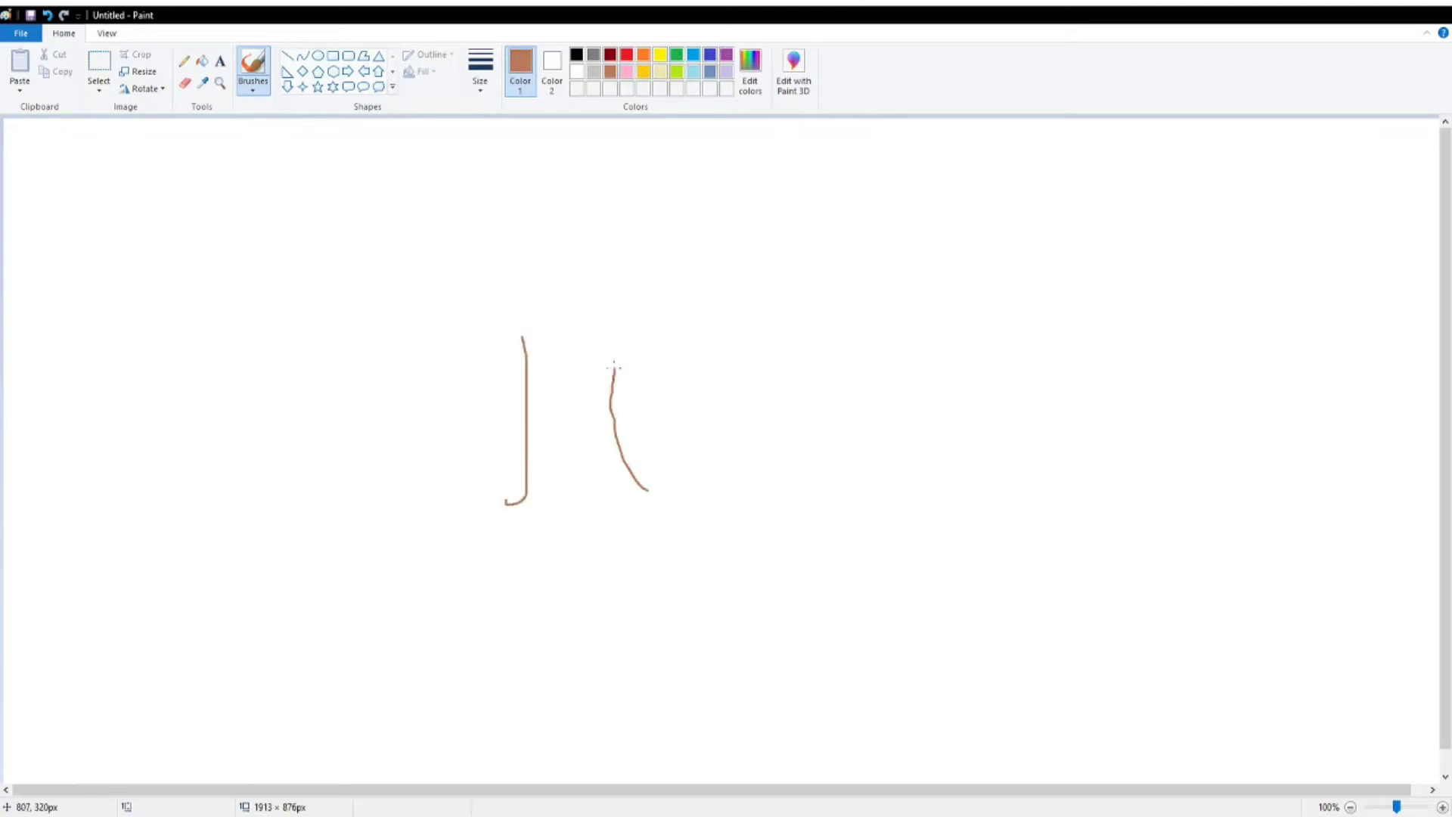
pyautogui.moveTo(521, 336)
pyautogui.mouseDown()
pyautogui.moveTo(470, 226)
pyautogui.moveTo(529, 227)
pyautogui.mouseUp()
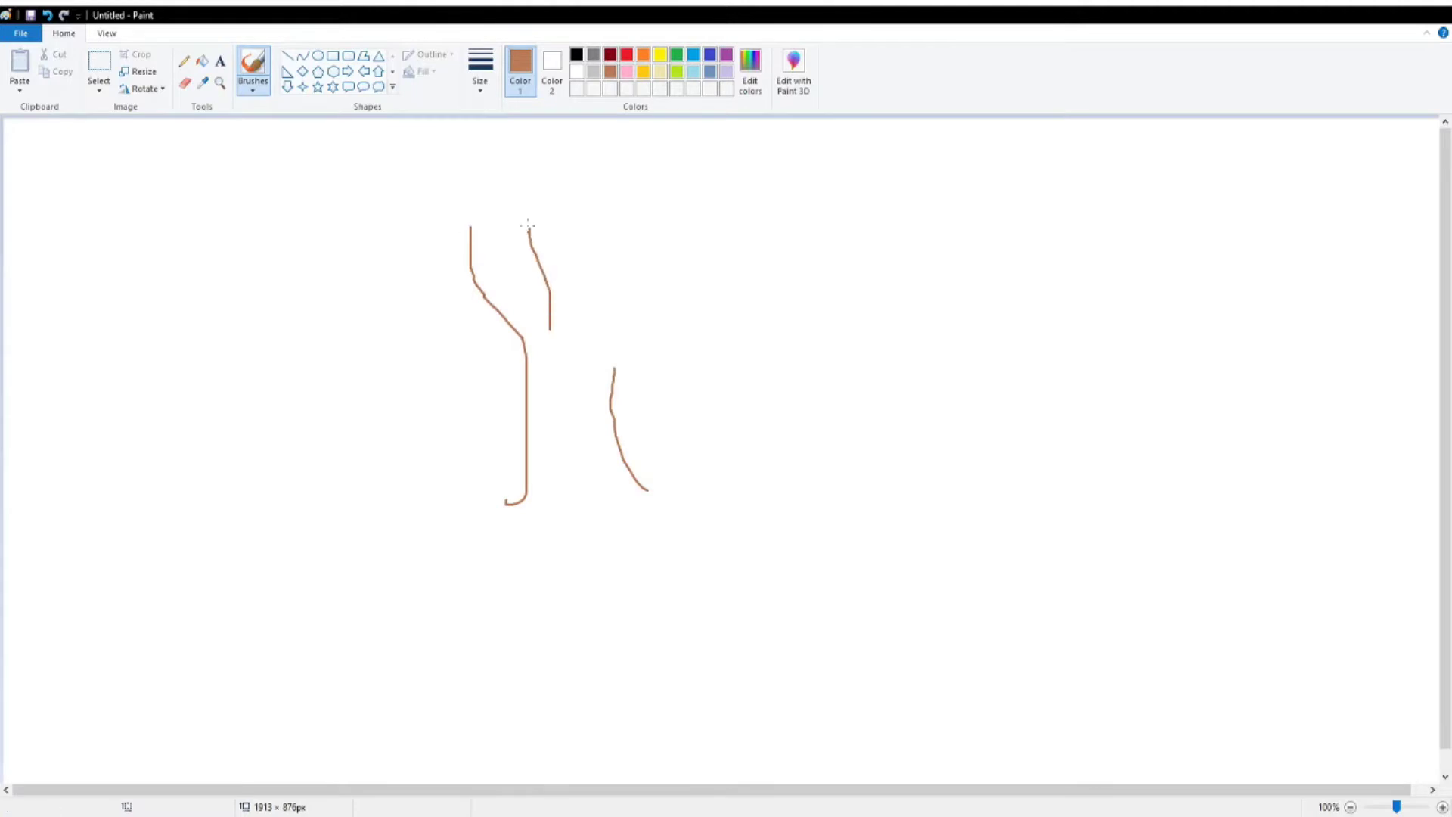
pyautogui.moveTo(592, 329)
pyautogui.mouseDown()
pyautogui.moveTo(650, 236)
pyautogui.moveTo(892, 398)
pyautogui.mouseUp()
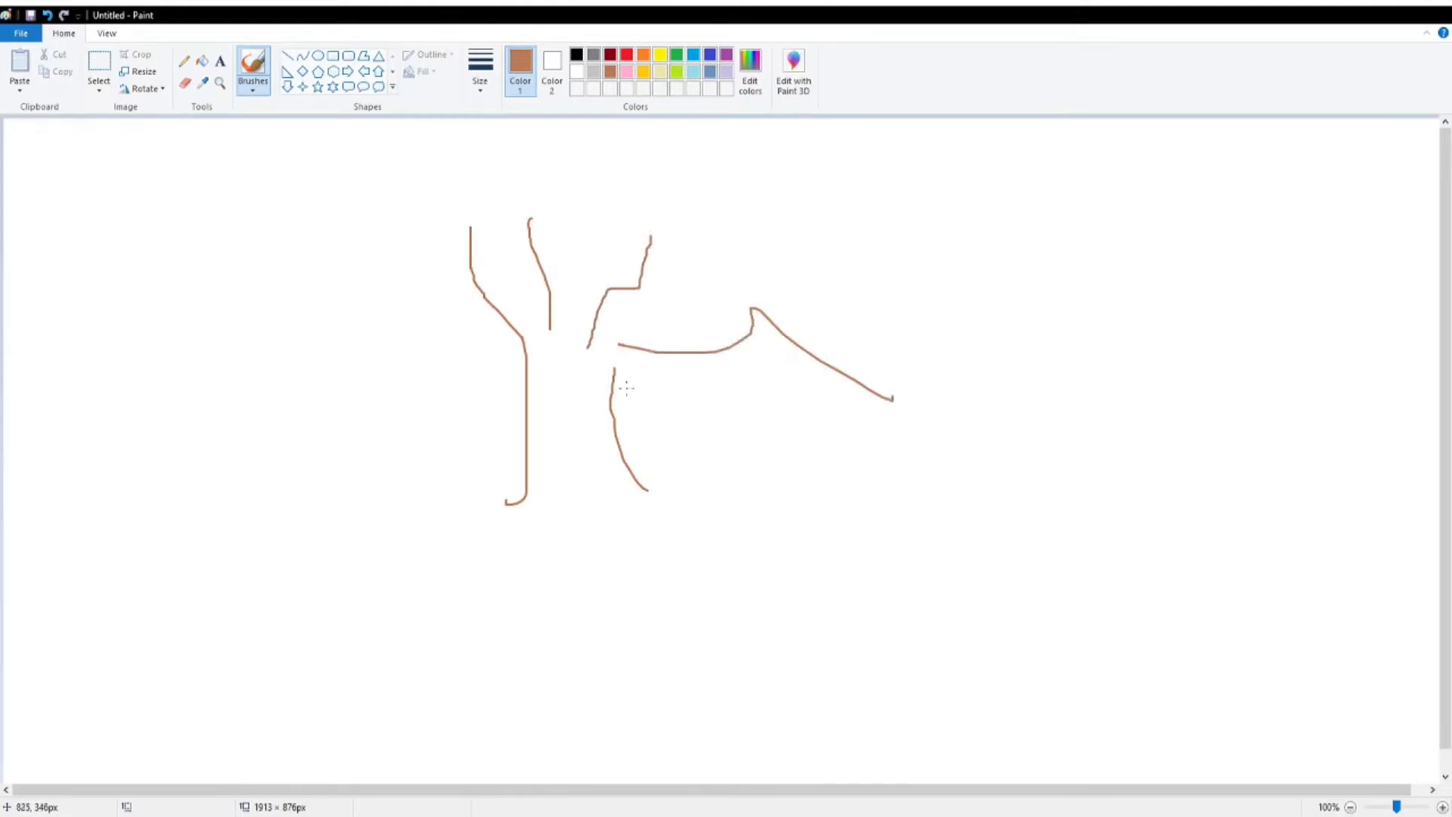
pyautogui.moveTo(893, 398)
pyautogui.mouseDown()
pyautogui.moveTo(608, 288)
pyautogui.moveTo(527, 181)
pyautogui.moveTo(529, 215)
pyautogui.mouseUp()
pyautogui.moveTo(511, 235)
pyautogui.mouseDown()
pyautogui.moveTo(574, 327)
pyautogui.moveTo(456, 225)
pyautogui.moveTo(522, 304)
pyautogui.moveTo(549, 242)
pyautogui.moveTo(594, 303)
pyautogui.moveTo(634, 313)
pyautogui.mouseUp()
pyautogui.hotkey('ctrl', 'z')
pyautogui.hotkey('ctrl', 'z')
pyautogui.hotkey('ctrl', 'z')
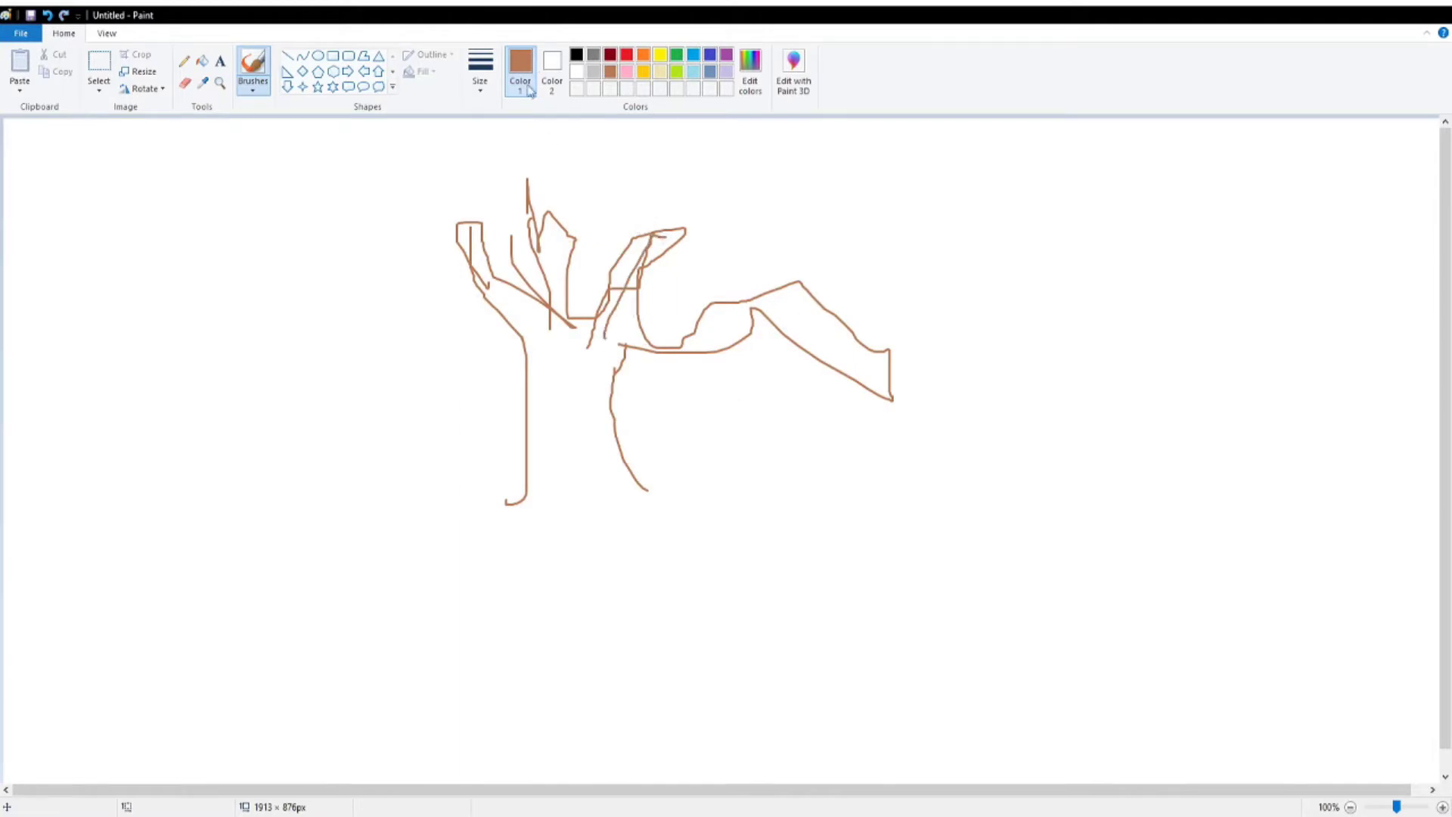
# - Try a brown fill, then undo the accidental background fill and return to the brush
pyautogui.click(202, 61)
pyautogui.click(566, 394)
pyautogui.hotkey('ctrl', 'z')
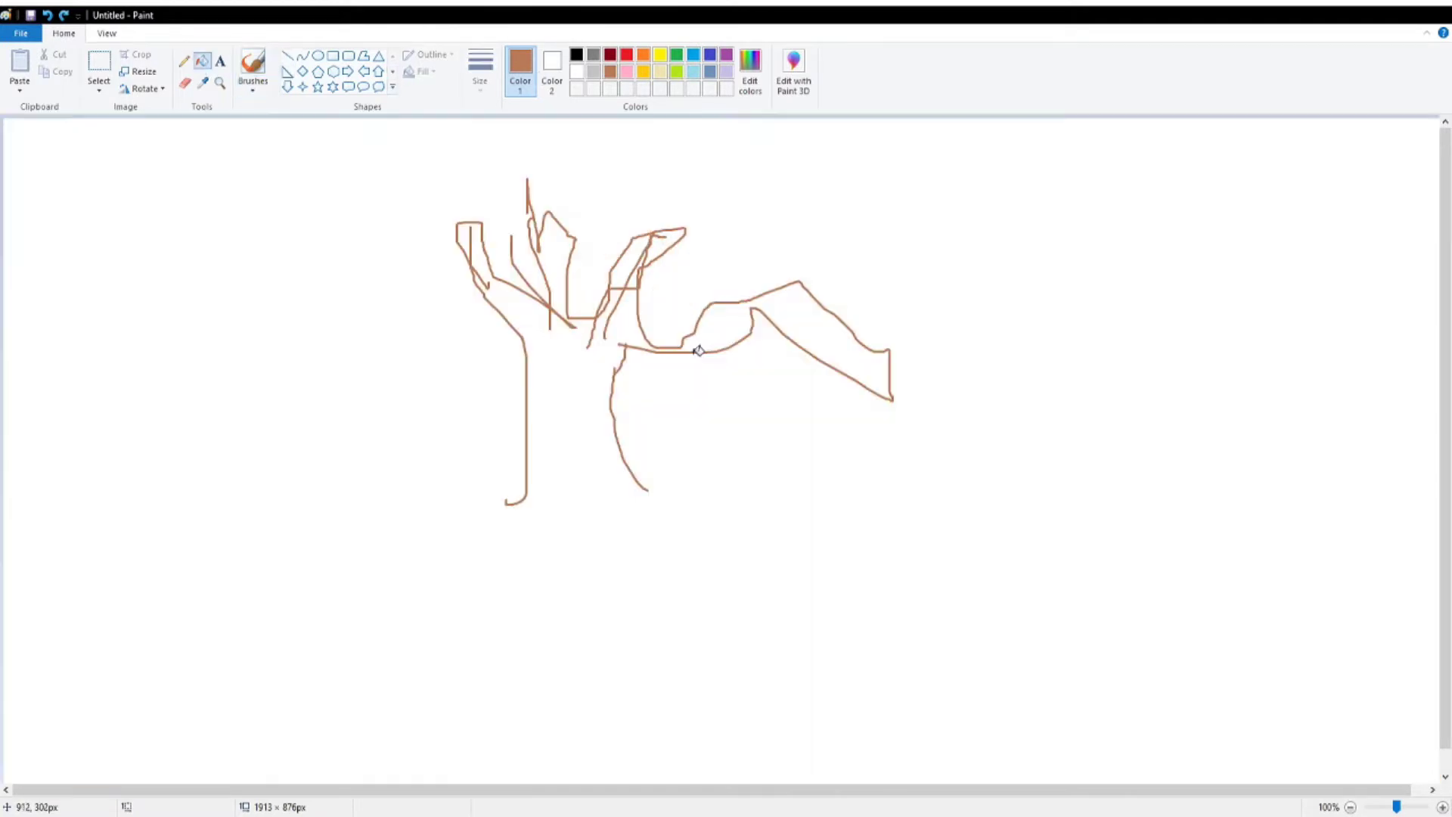
pyautogui.click(259, 66)
# - Close the trunk base with a line and fill the trunk and its branches solid brown
pyautogui.moveTo(551, 511); pyautogui.dragTo(666, 502)
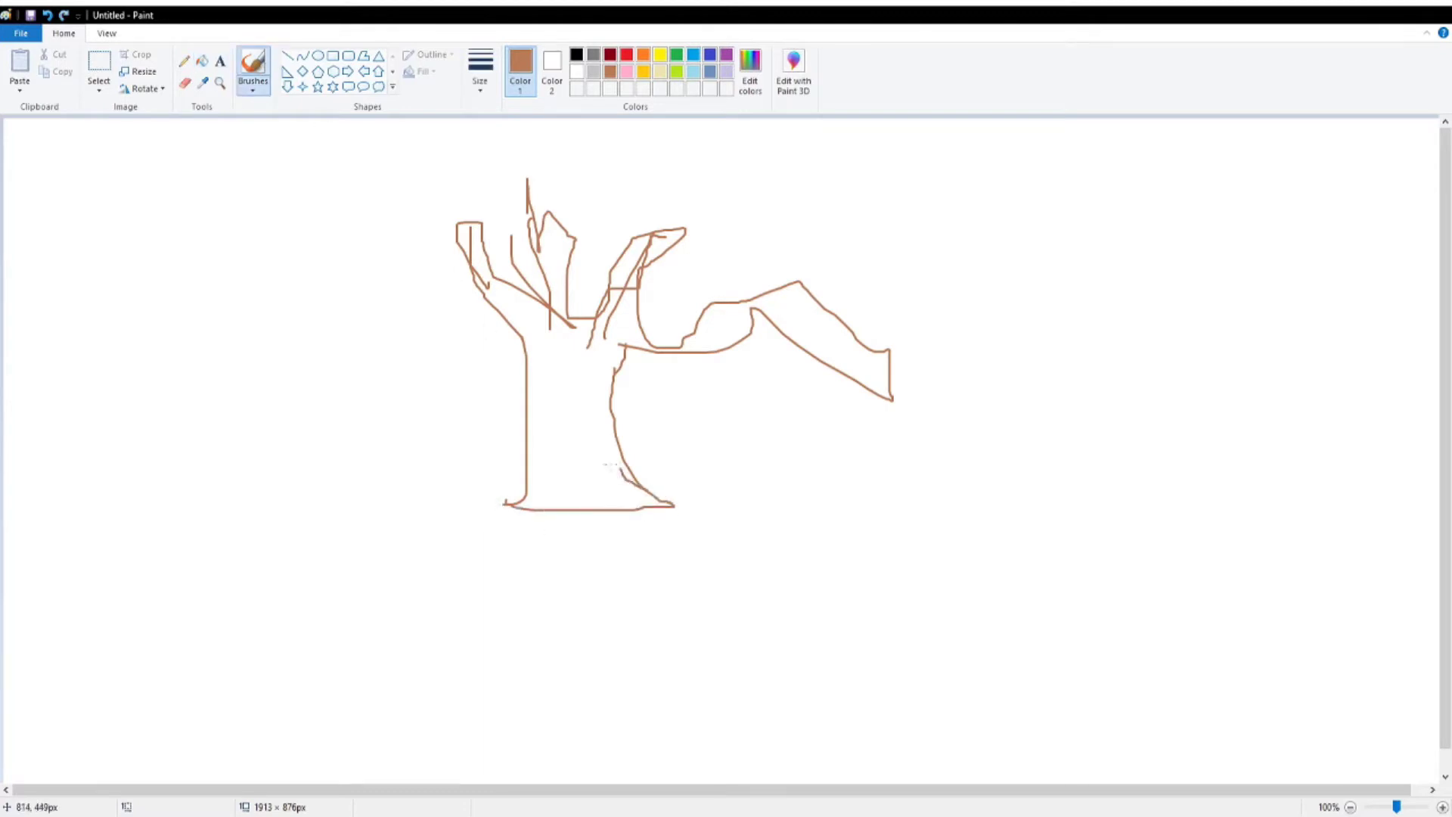
pyautogui.click(202, 61)
pyautogui.click(544, 370)
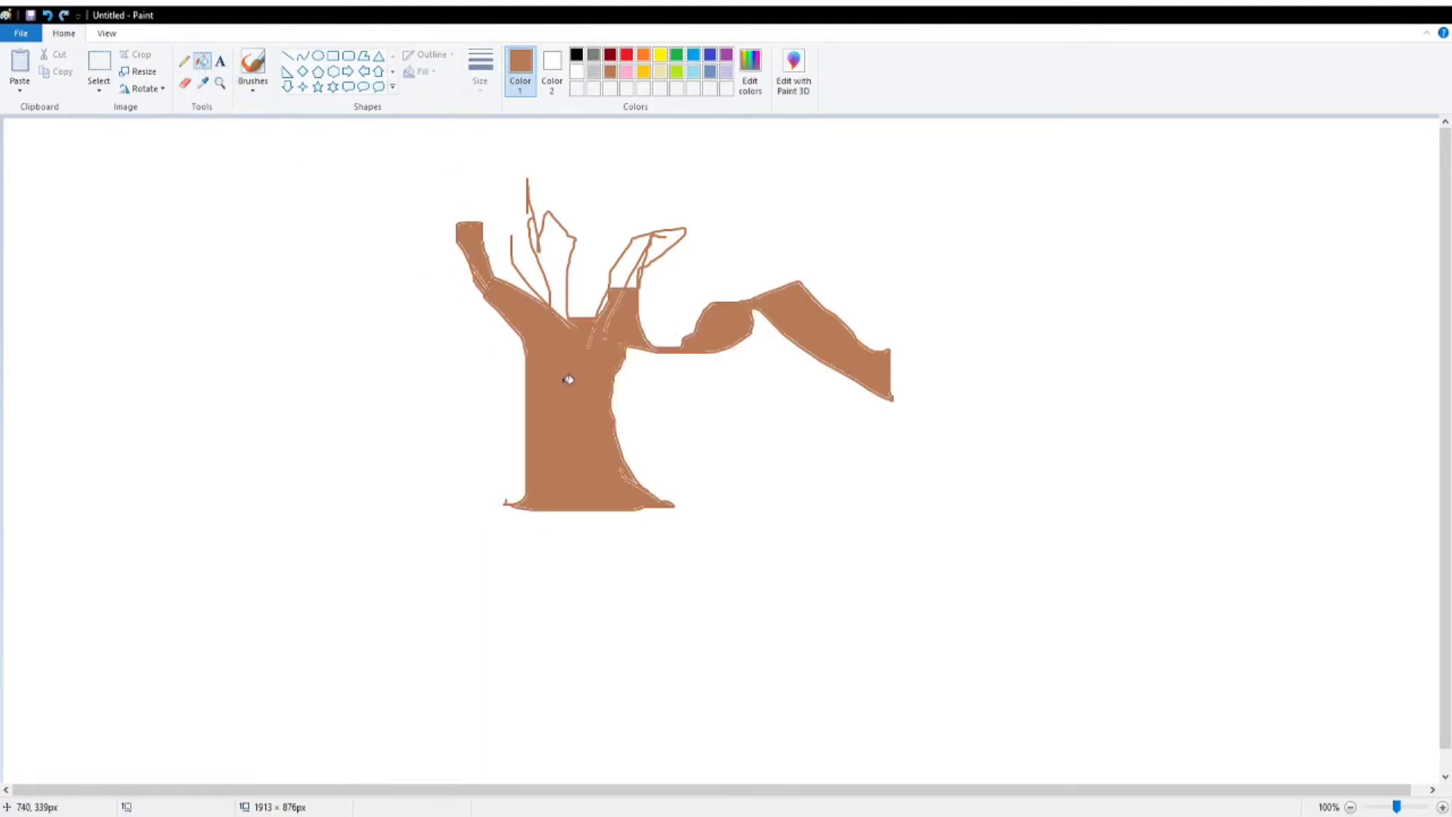
pyautogui.click(637, 260)
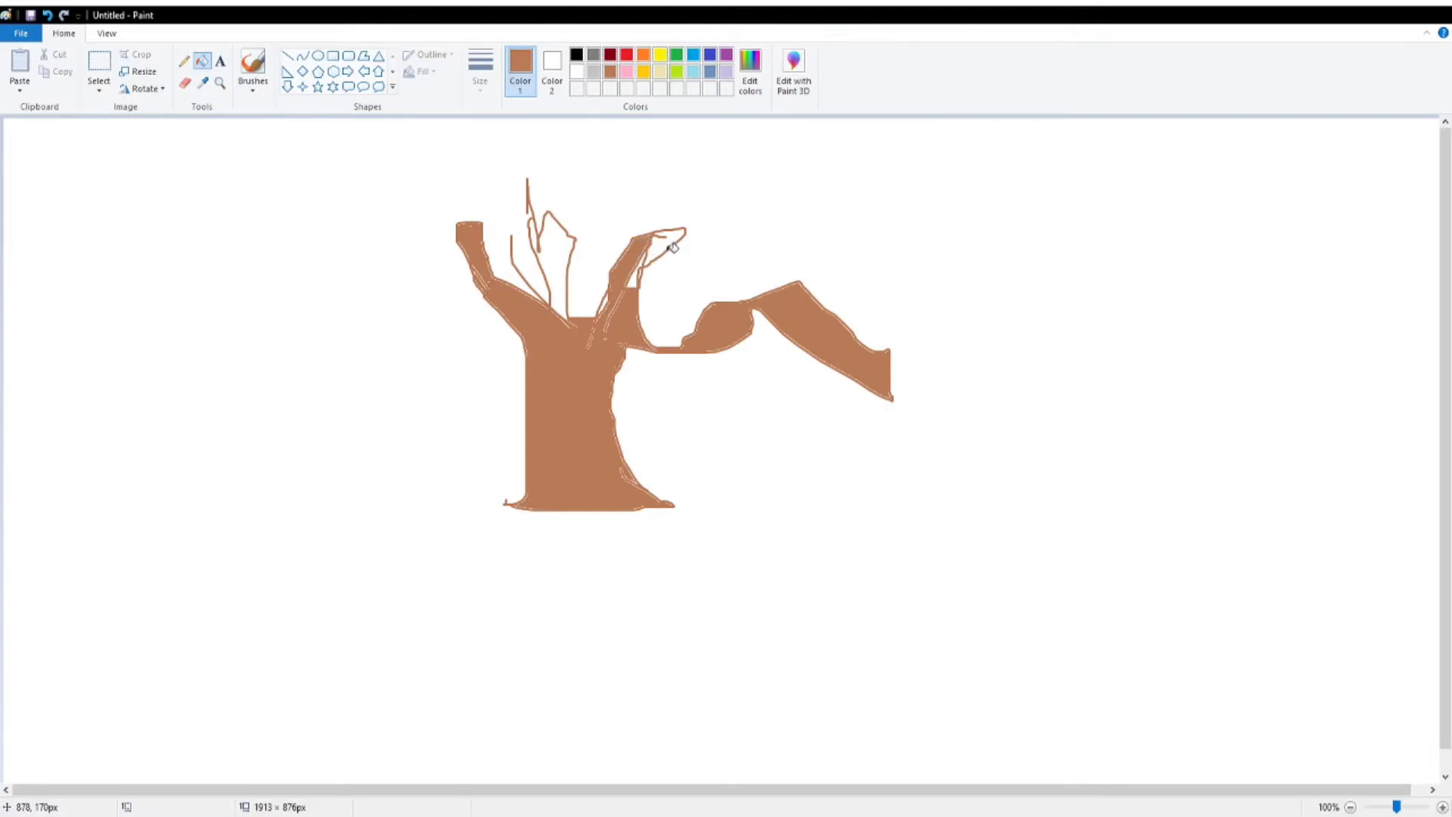
pyautogui.click(672, 248)
pyautogui.click(561, 263)
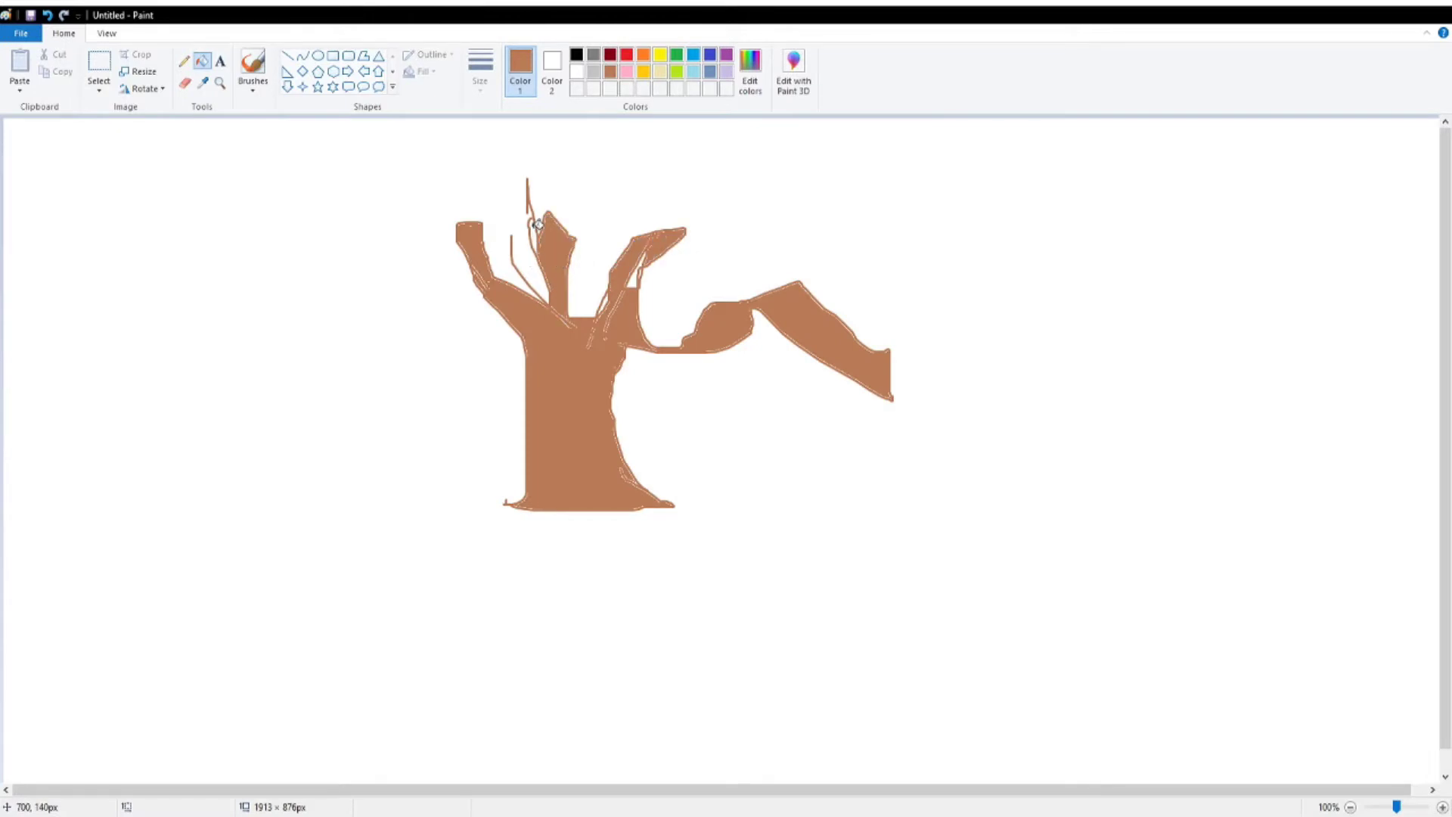
pyautogui.click(252, 67)
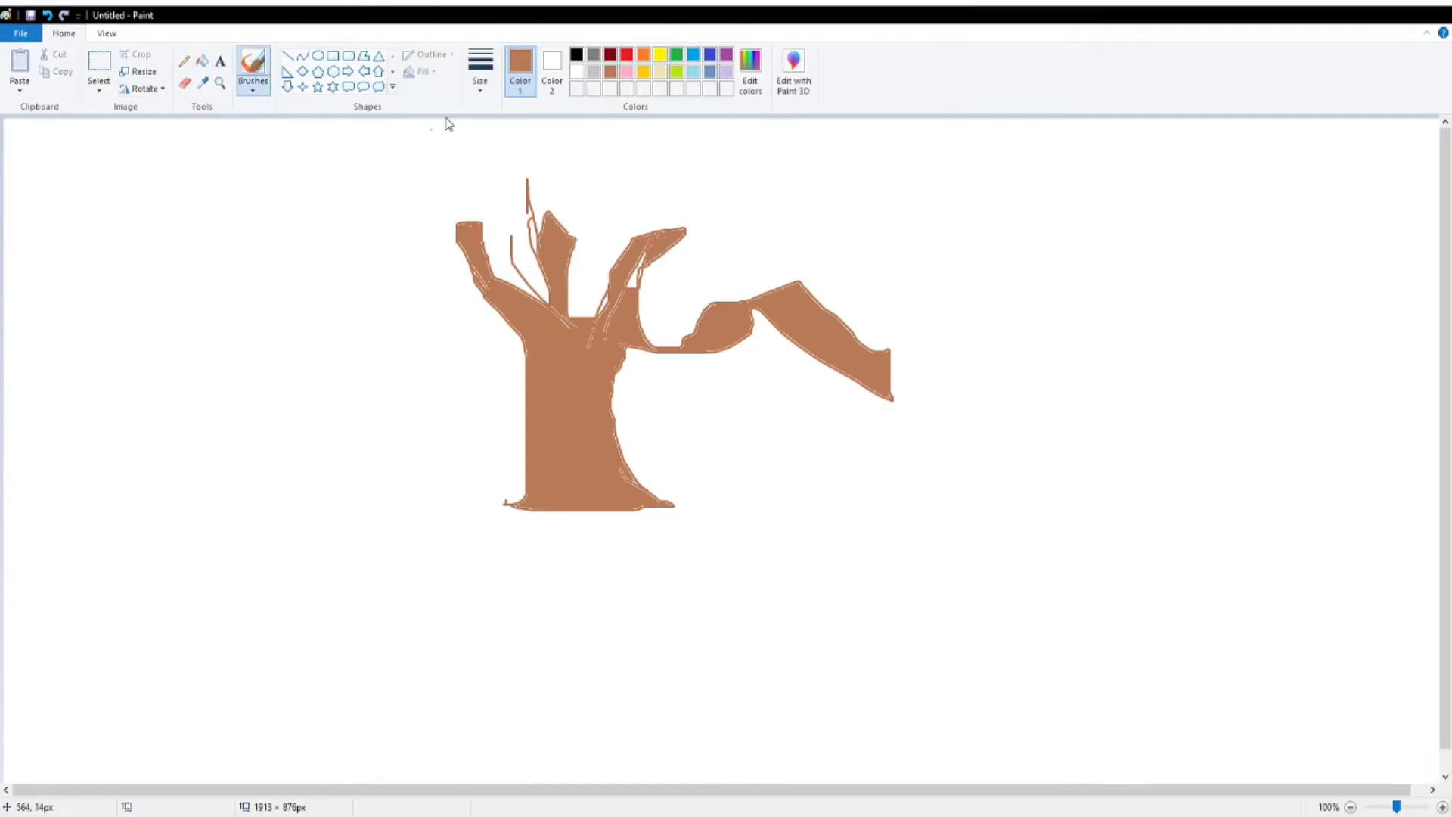
pyautogui.click(693, 72)
# - Draw the sheep's light-blue woolly body outline, with black legs and a black head with an eye
pyautogui.moveTo(177, 324)
pyautogui.mouseDown()
pyautogui.moveTo(198, 394)
pyautogui.moveTo(333, 371)
pyautogui.moveTo(401, 318)
pyautogui.moveTo(228, 285)
pyautogui.moveTo(170, 328)
pyautogui.moveTo(254, 302)
pyautogui.moveTo(397, 306)
pyautogui.moveTo(265, 295)
pyautogui.moveTo(232, 310)
pyautogui.mouseUp()
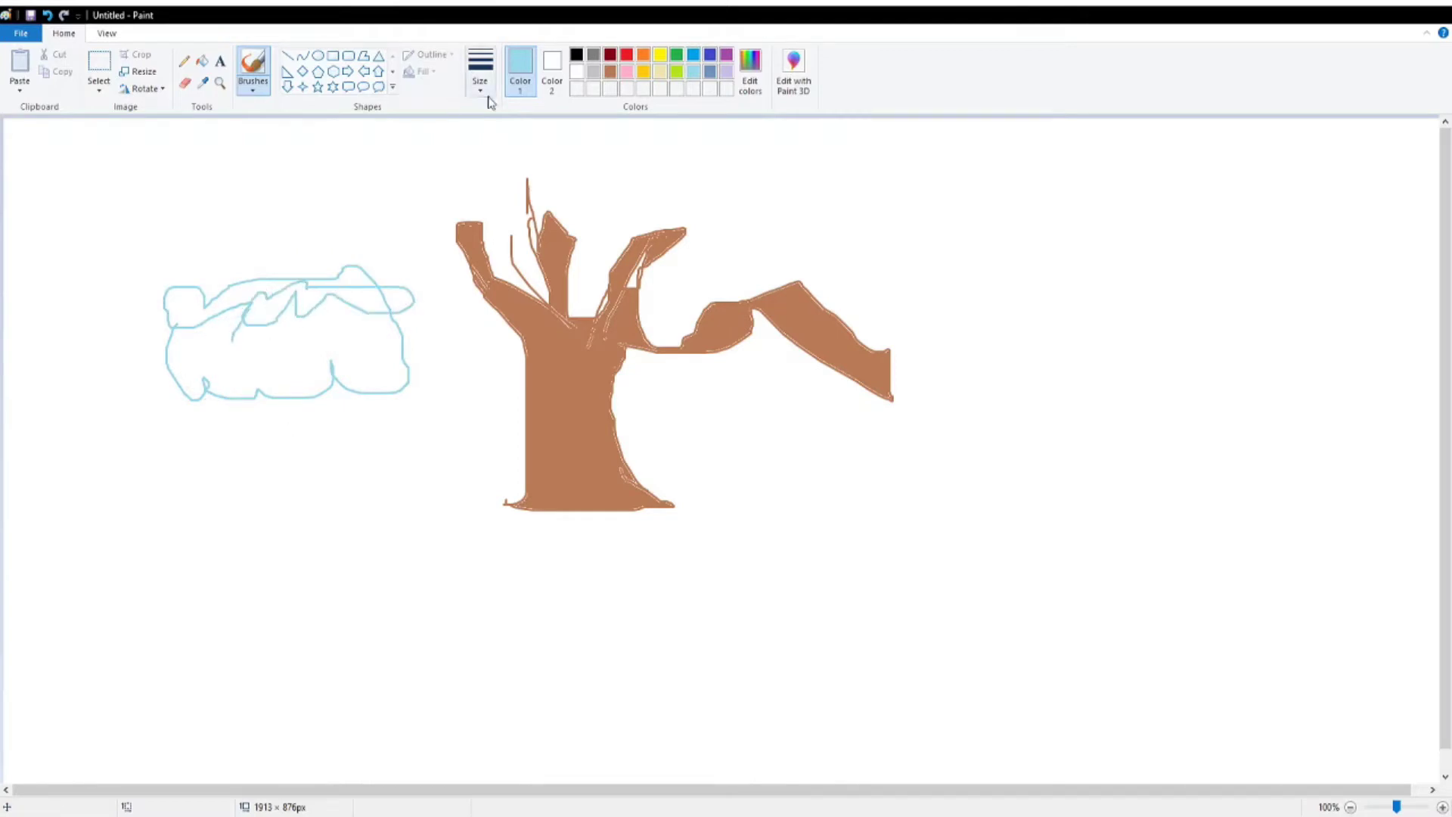
pyautogui.click(577, 55)
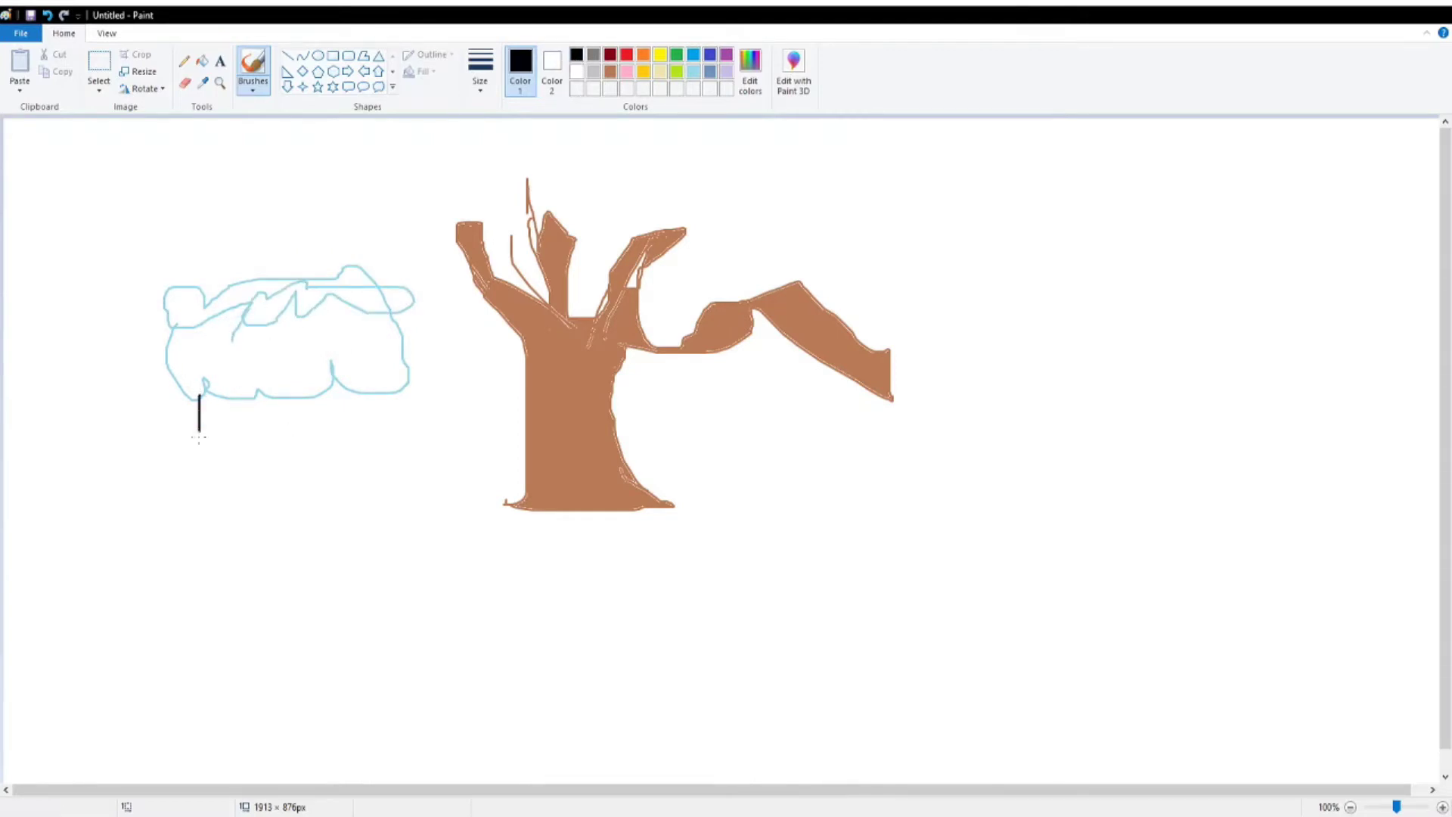
pyautogui.moveTo(199, 433)
pyautogui.mouseDown()
pyautogui.moveTo(254, 389)
pyautogui.moveTo(410, 427)
pyautogui.mouseUp()
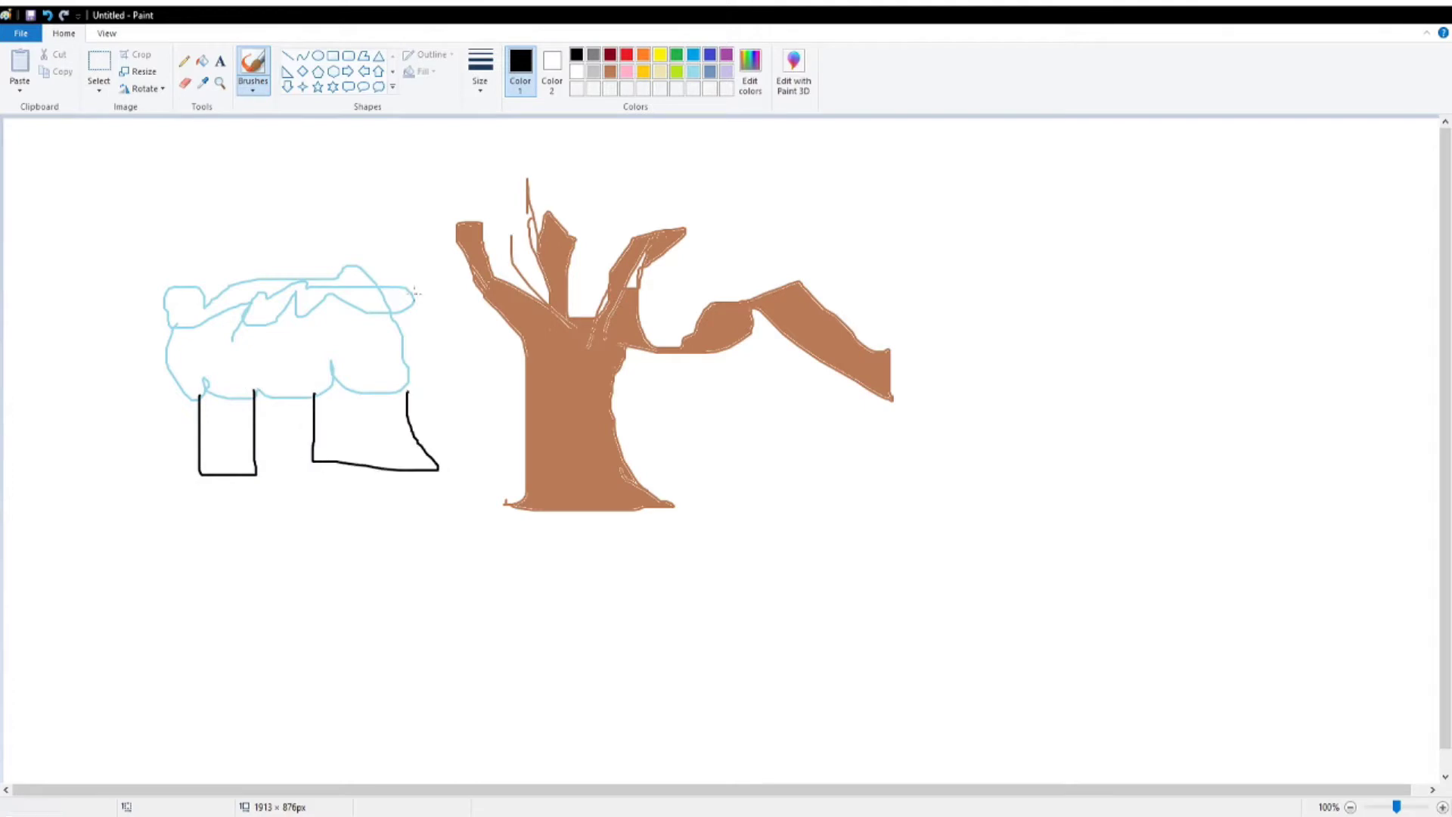
pyautogui.moveTo(396, 325)
pyautogui.mouseDown()
pyautogui.moveTo(444, 299)
pyautogui.moveTo(378, 277)
pyautogui.mouseUp()
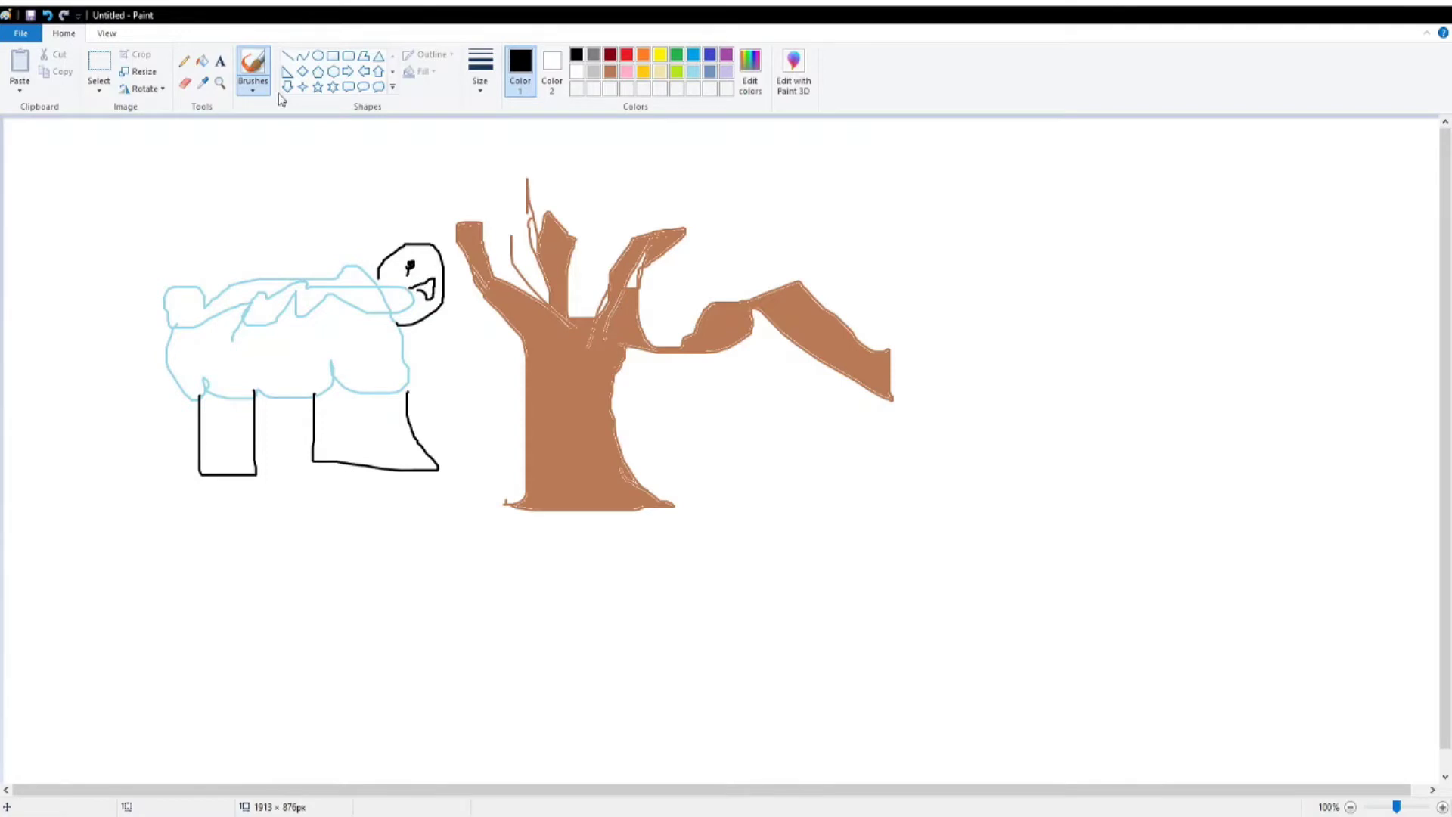
# - Select the whole sheep and move it to the lower left of the canvas
pyautogui.click(98, 65)
pyautogui.moveTo(129, 217); pyautogui.dragTo(451, 542)
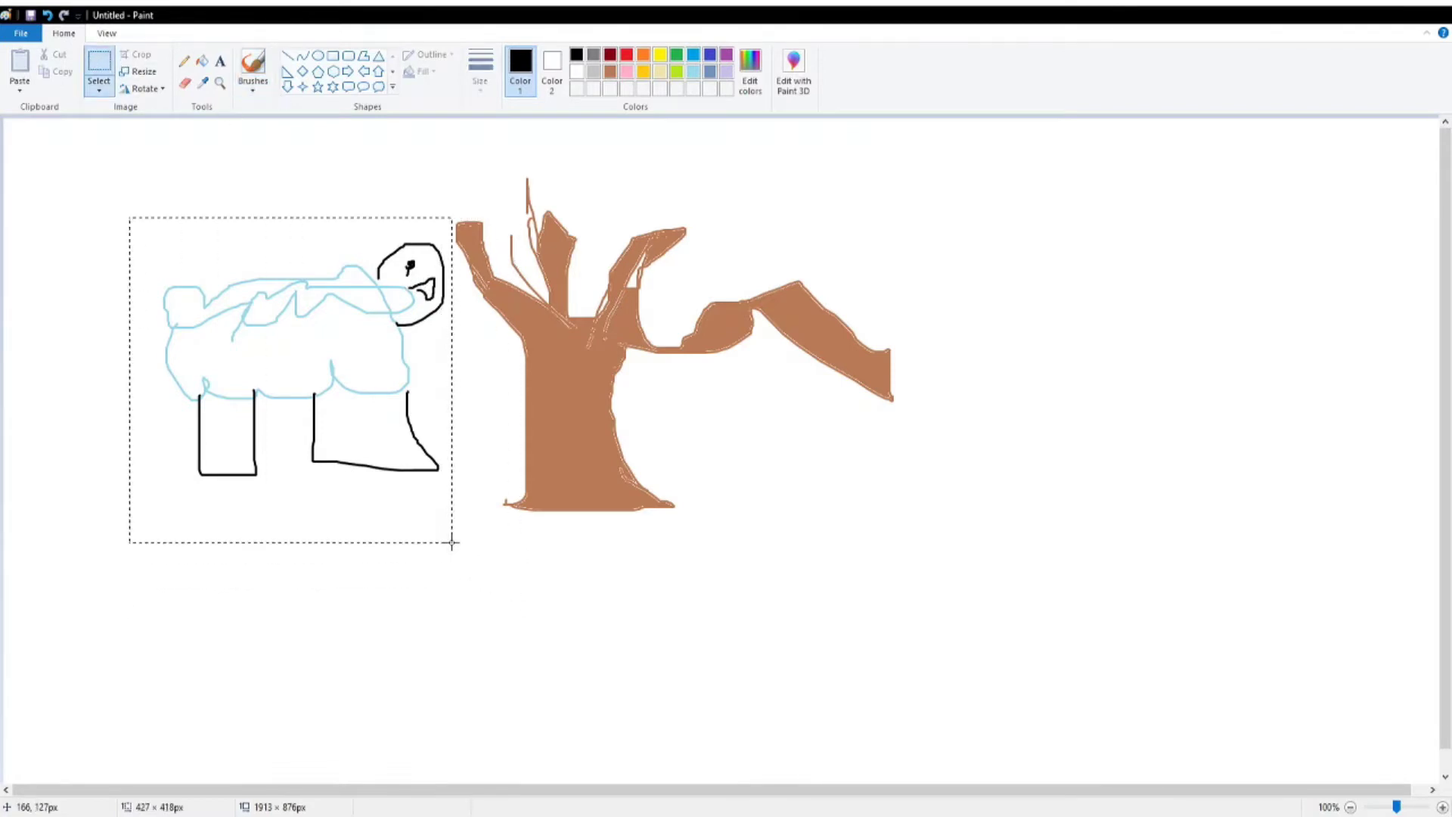
pyautogui.moveTo(402, 370); pyautogui.dragTo(364, 155)
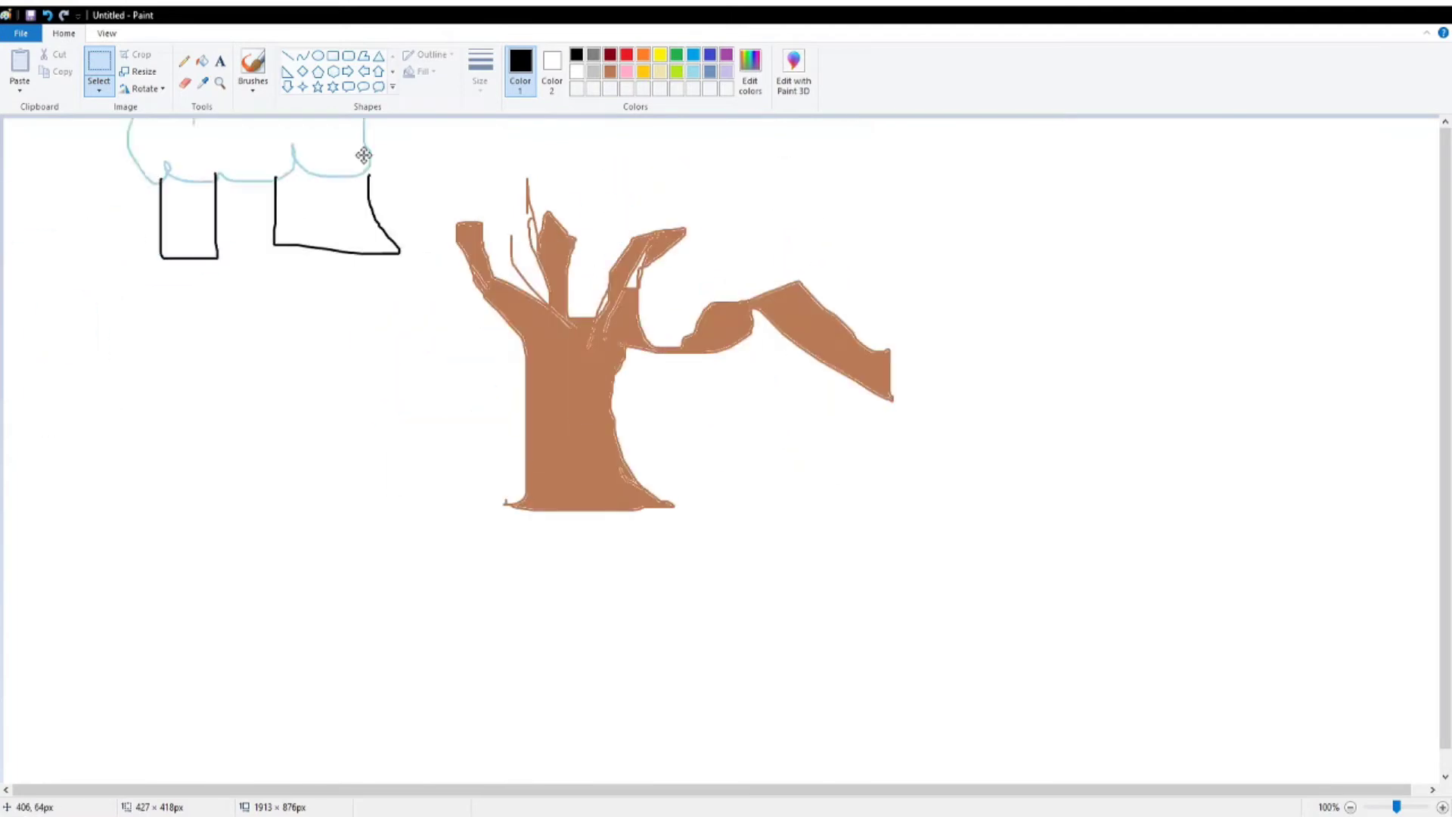
pyautogui.moveTo(363, 155); pyautogui.dragTo(317, 476)
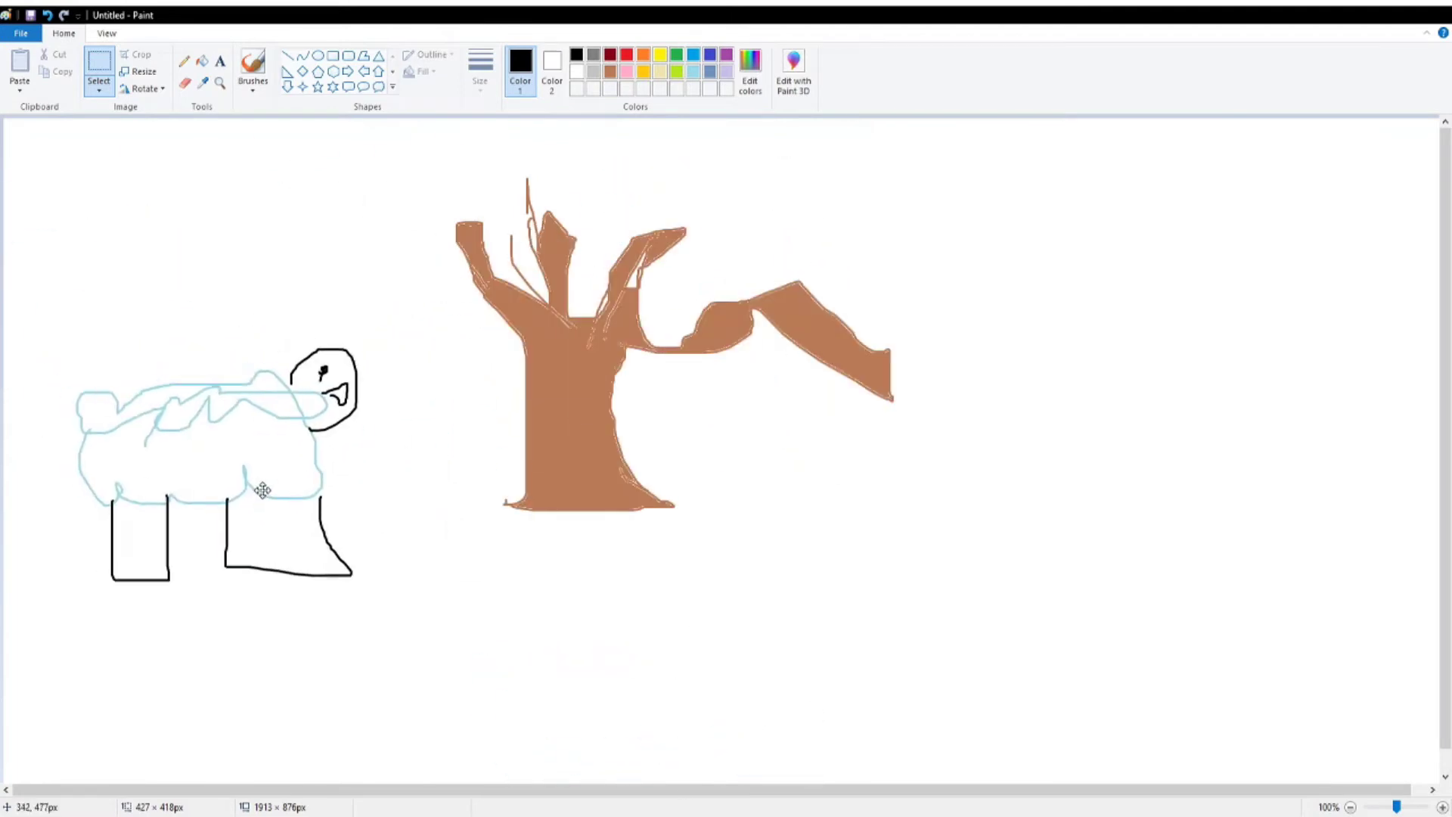
pyautogui.click(677, 55)
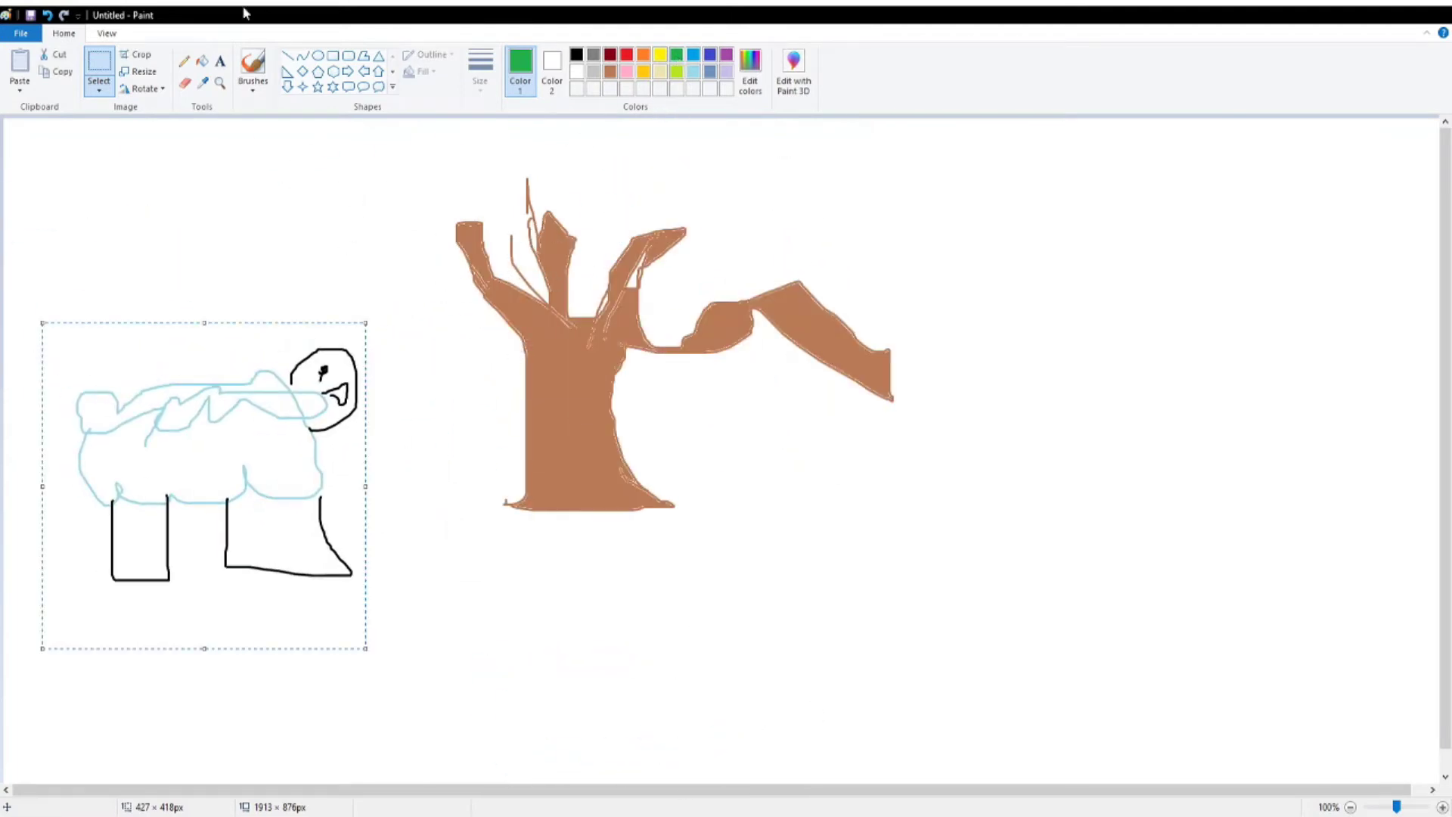
# - Outline a green leafy canopy around the tree top and flood-fill it solid green
pyautogui.click(252, 66)
pyautogui.moveTo(533, 346)
pyautogui.mouseDown()
pyautogui.moveTo(427, 194)
pyautogui.moveTo(583, 147)
pyautogui.moveTo(778, 163)
pyautogui.moveTo(966, 257)
pyautogui.moveTo(905, 363)
pyautogui.mouseUp()
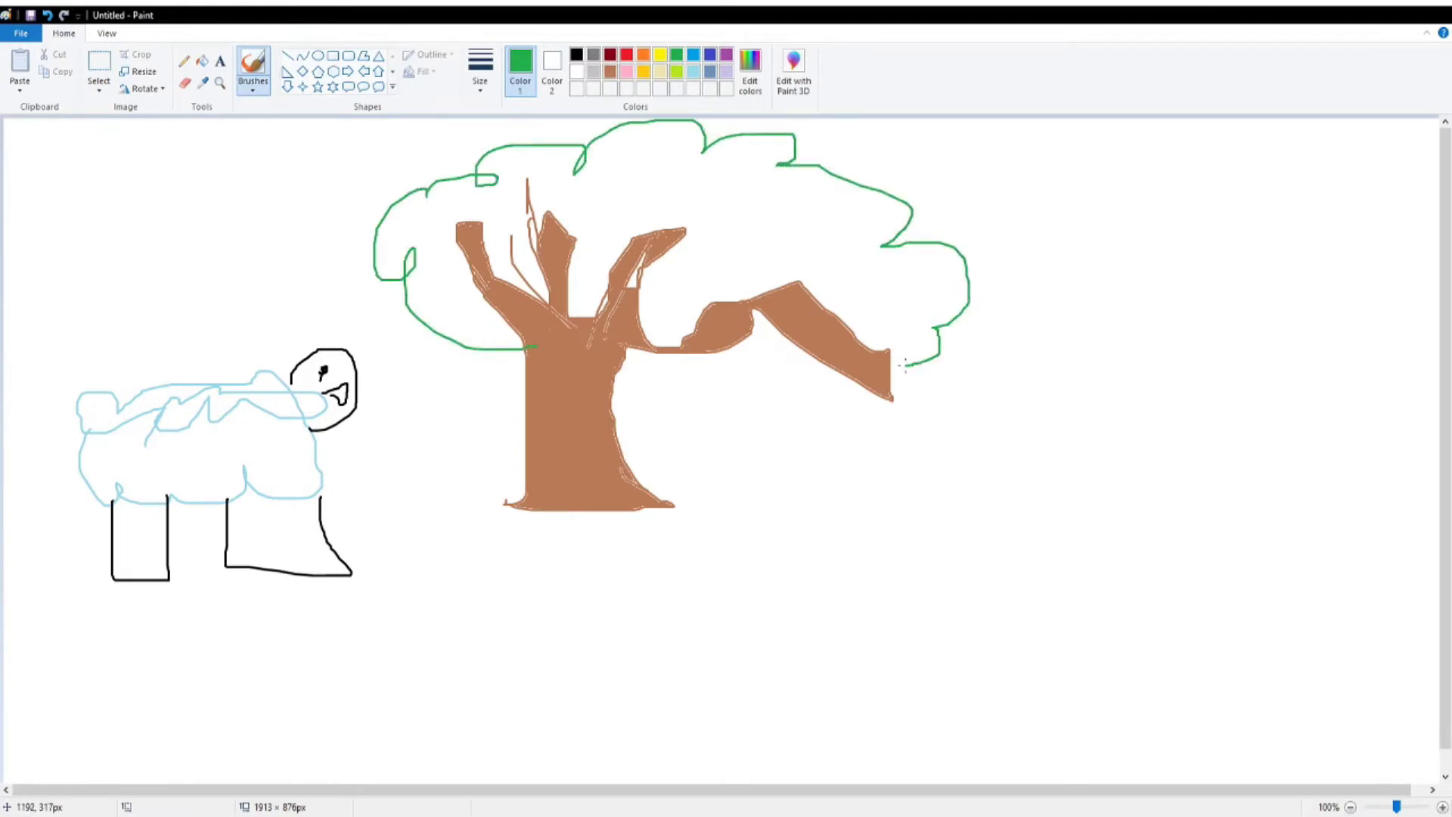
pyautogui.click(202, 61)
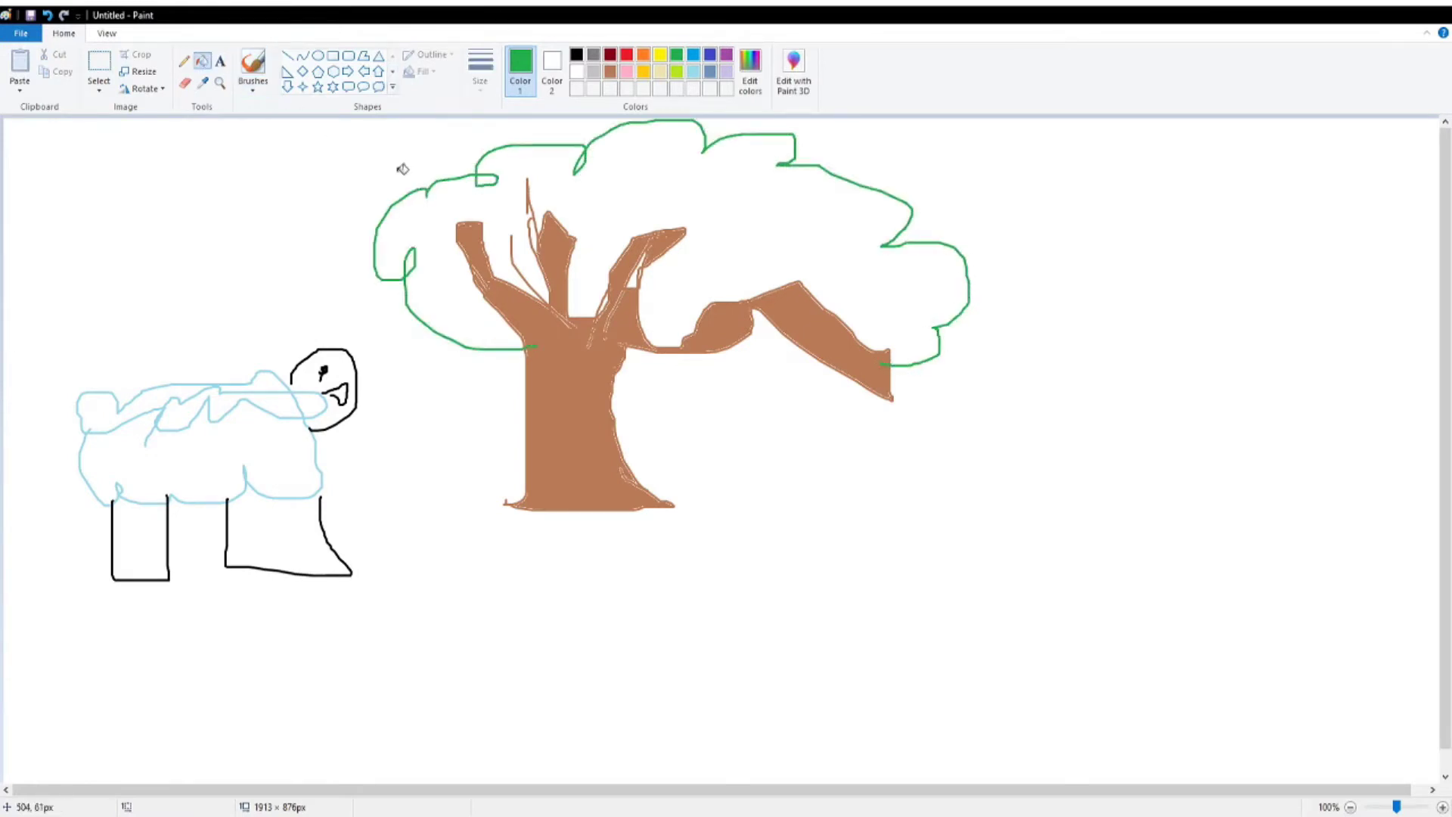
pyautogui.click(691, 198)
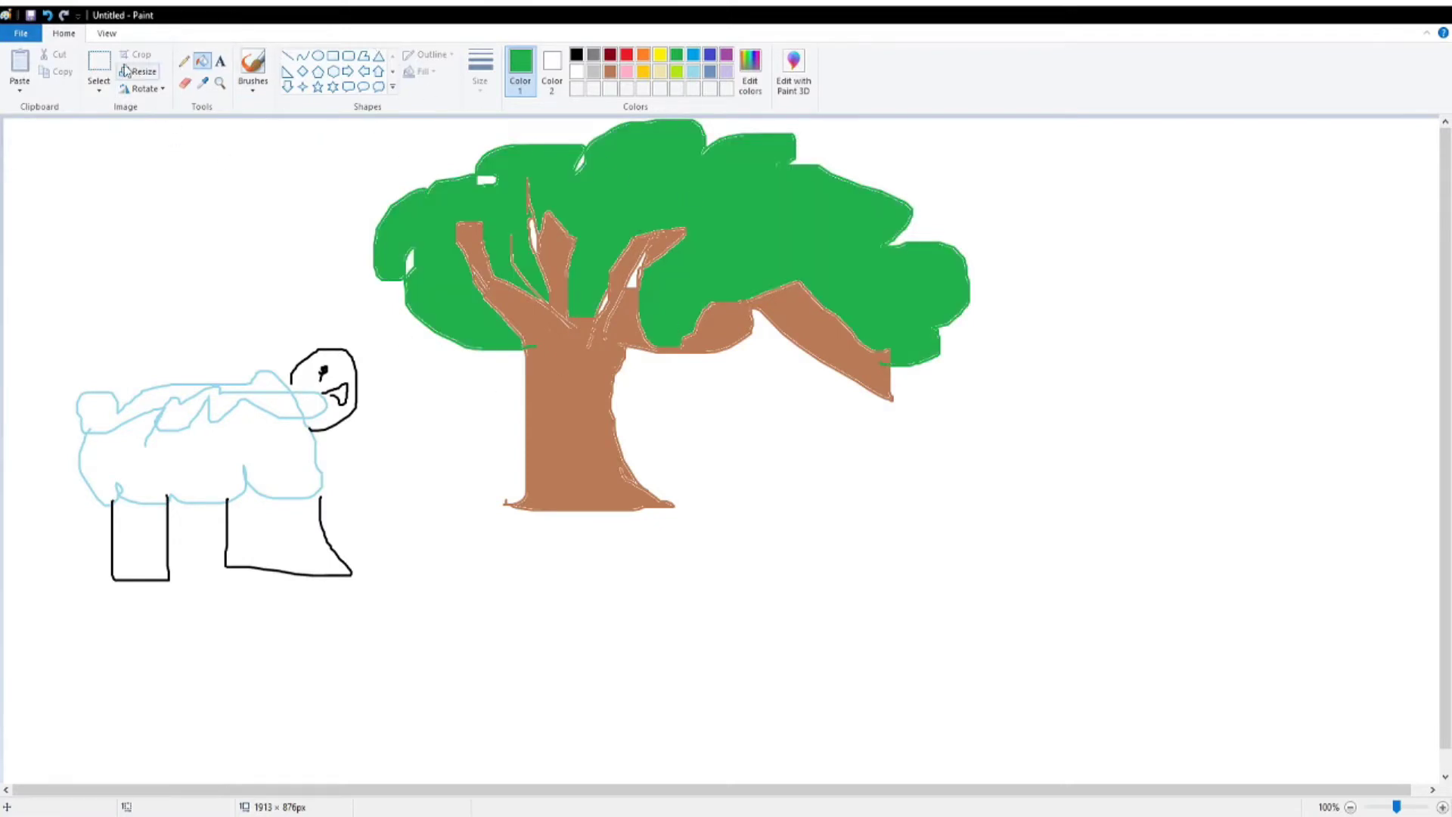
pyautogui.click(98, 64)
# - Select the sheep and nudge it slightly down and to the right
pyautogui.moveTo(47, 287); pyautogui.dragTo(379, 660)
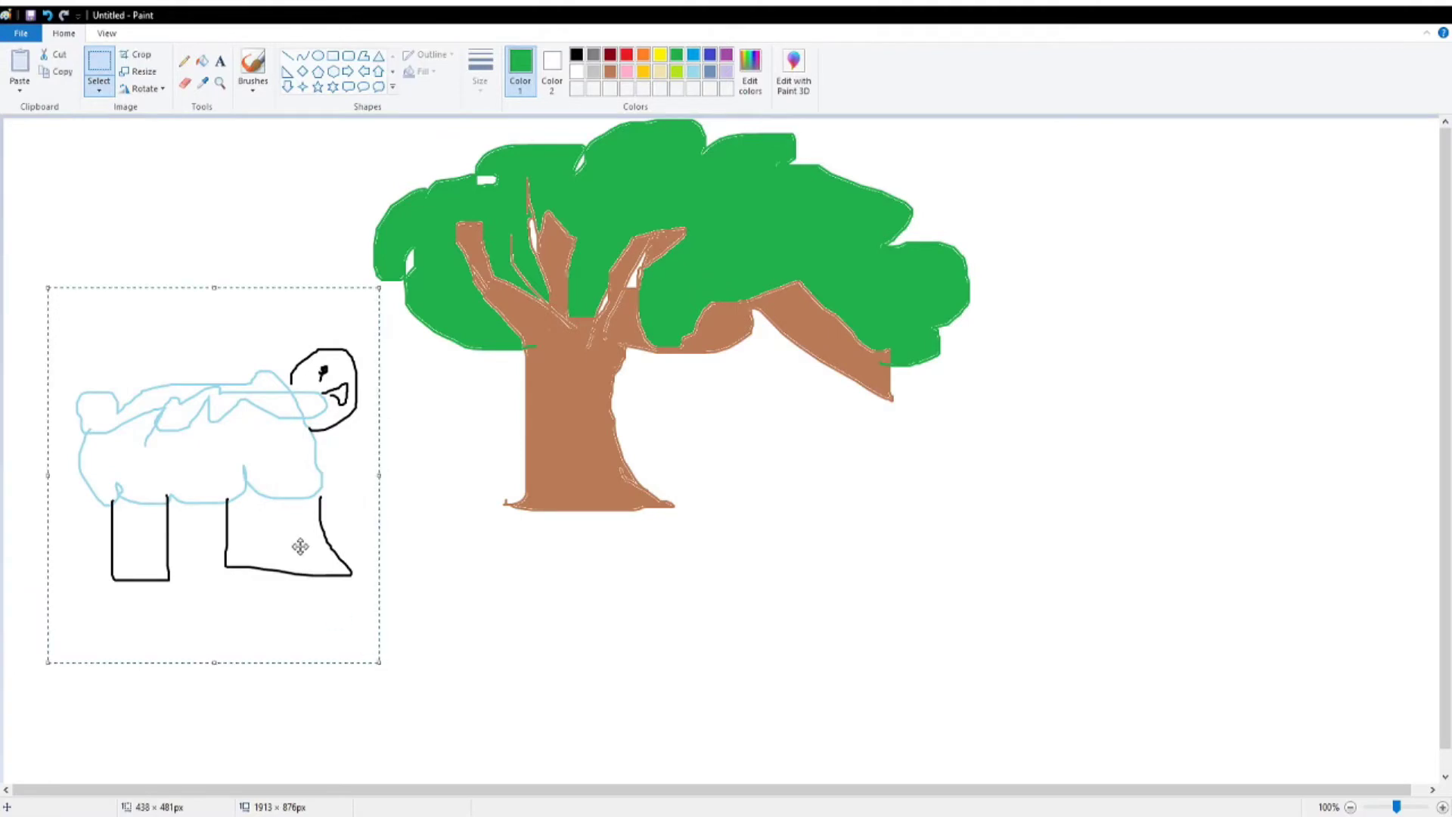
pyautogui.moveTo(300, 546)
pyautogui.mouseDown()
pyautogui.moveTo(1436, 779)
pyautogui.moveTo(279, 528)
pyautogui.mouseUp()
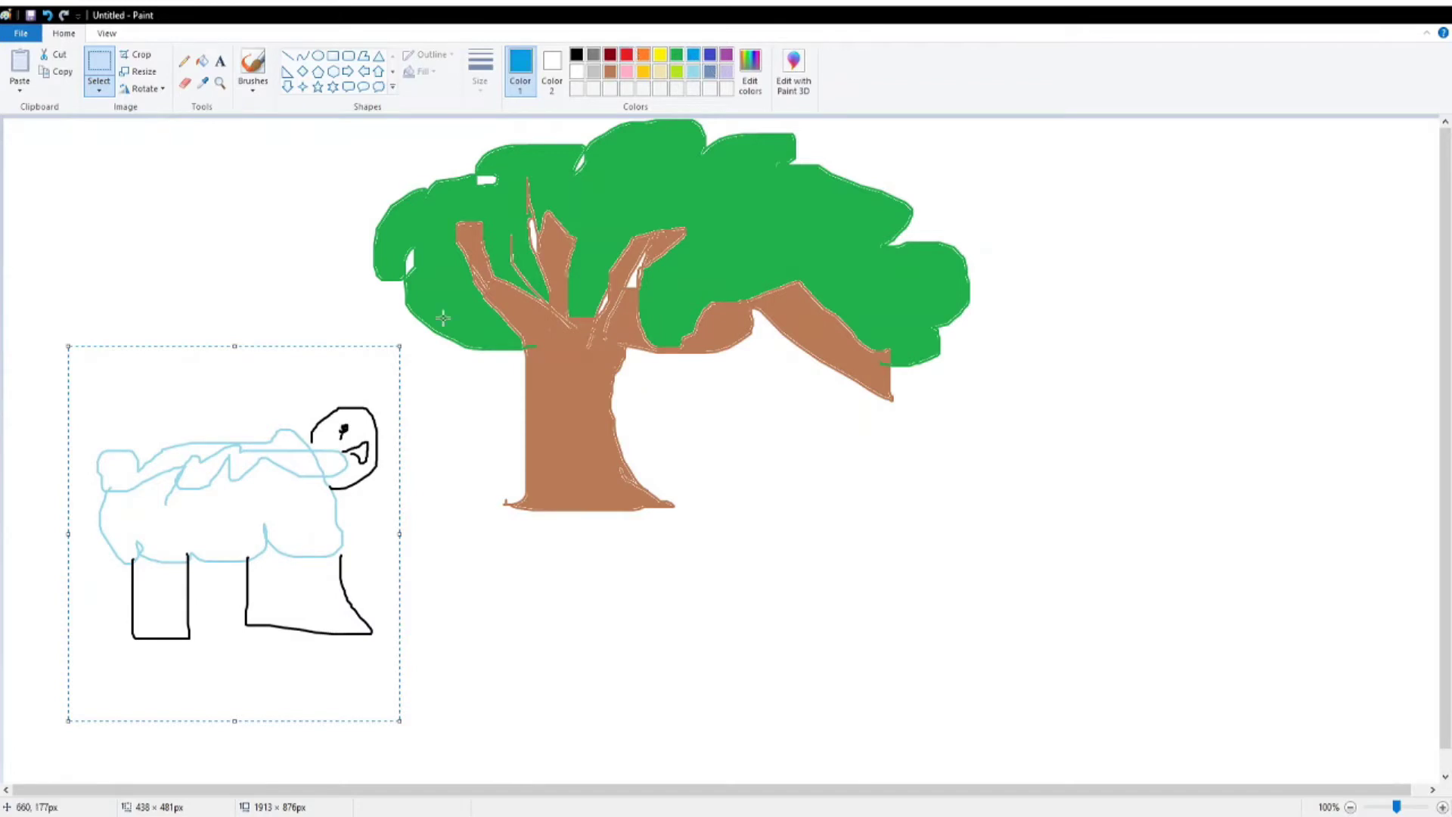
pyautogui.click(253, 64)
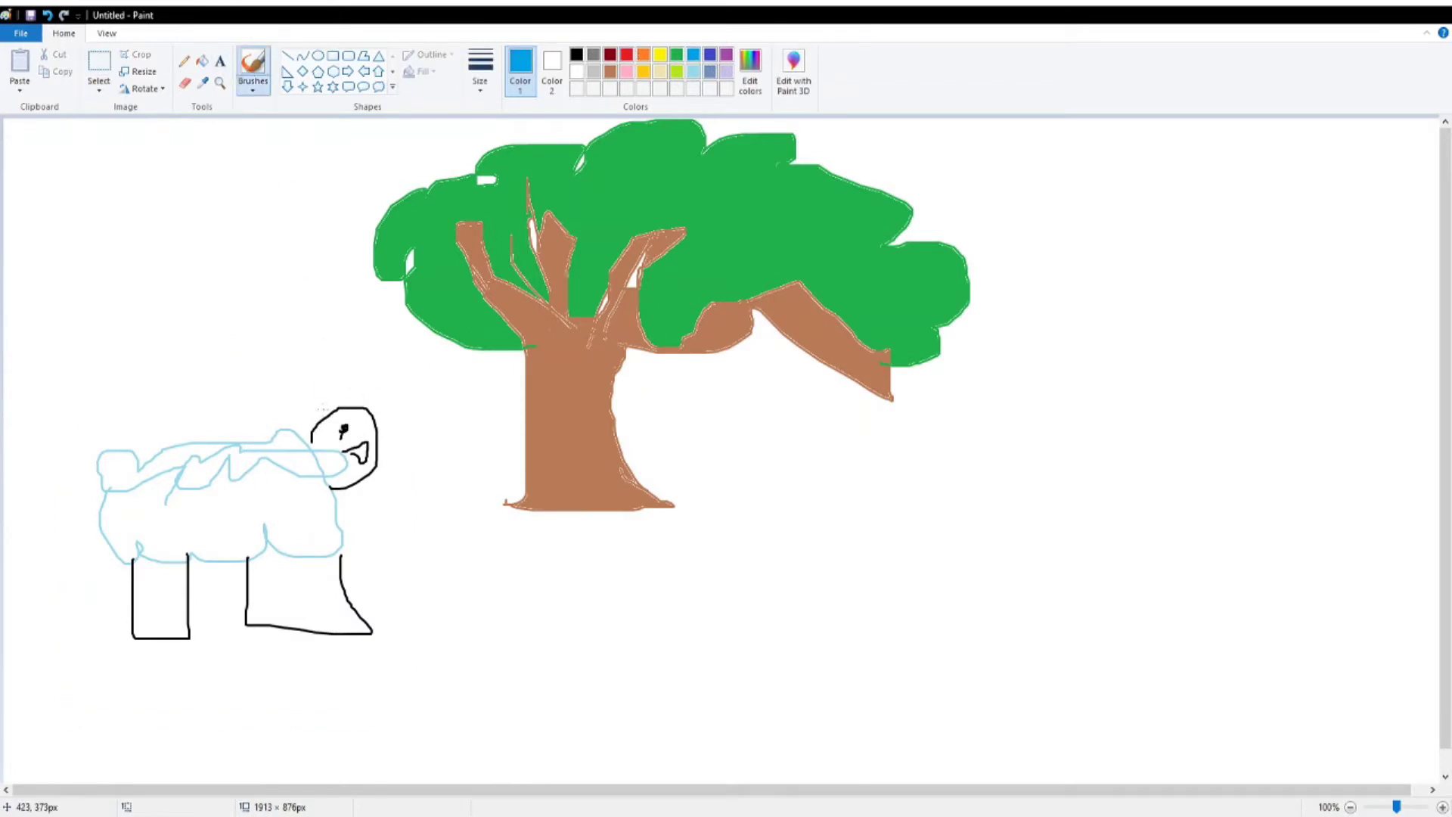
# - Draw a pointed blue hat on the sheep's head and fill its cone and brim blue
pyautogui.moveTo(321, 423); pyautogui.dragTo(358, 363)
pyautogui.moveTo(310, 413)
pyautogui.mouseDown()
pyautogui.moveTo(331, 363)
pyautogui.moveTo(335, 376)
pyautogui.mouseUp()
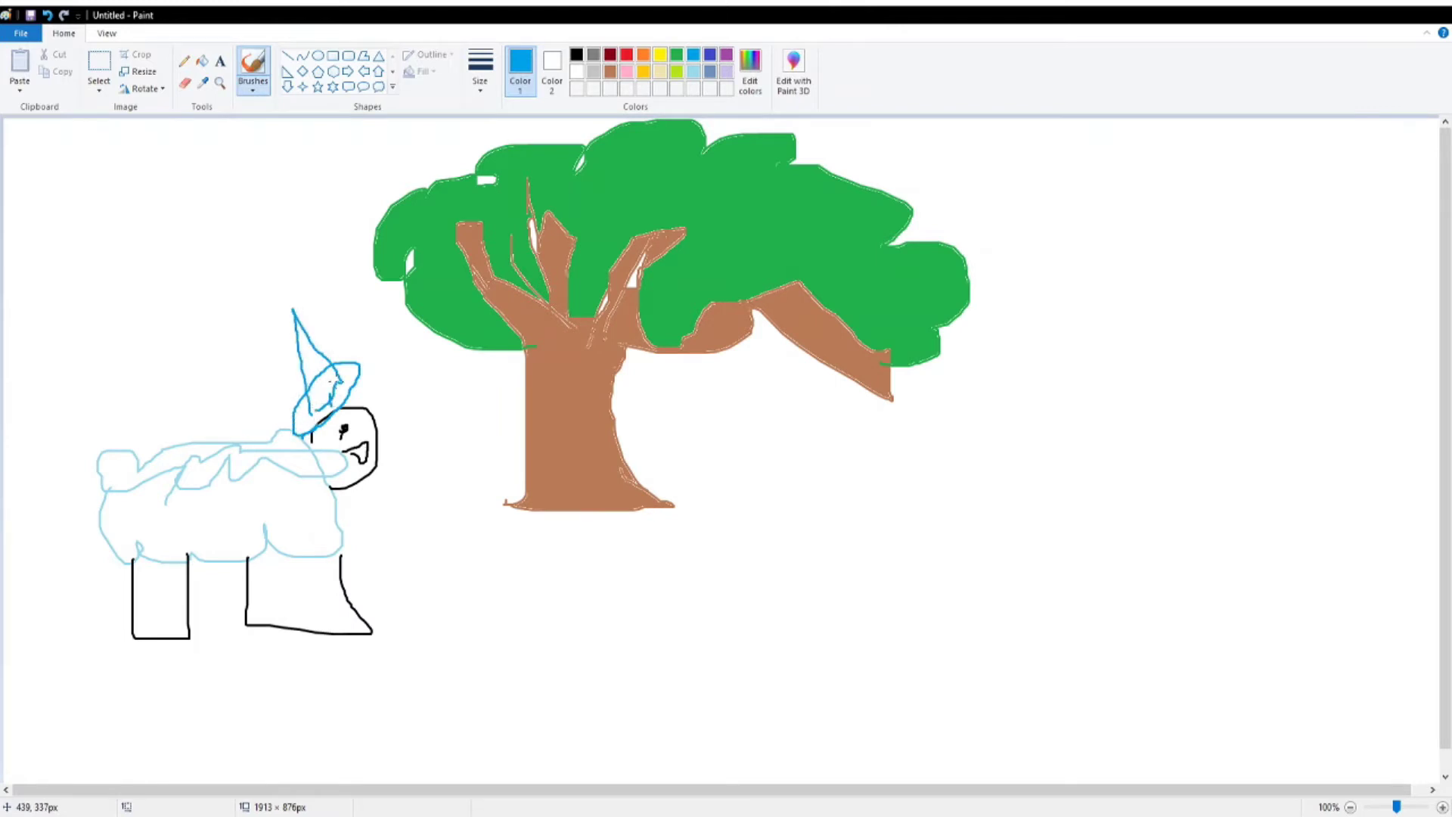
pyautogui.click(202, 60)
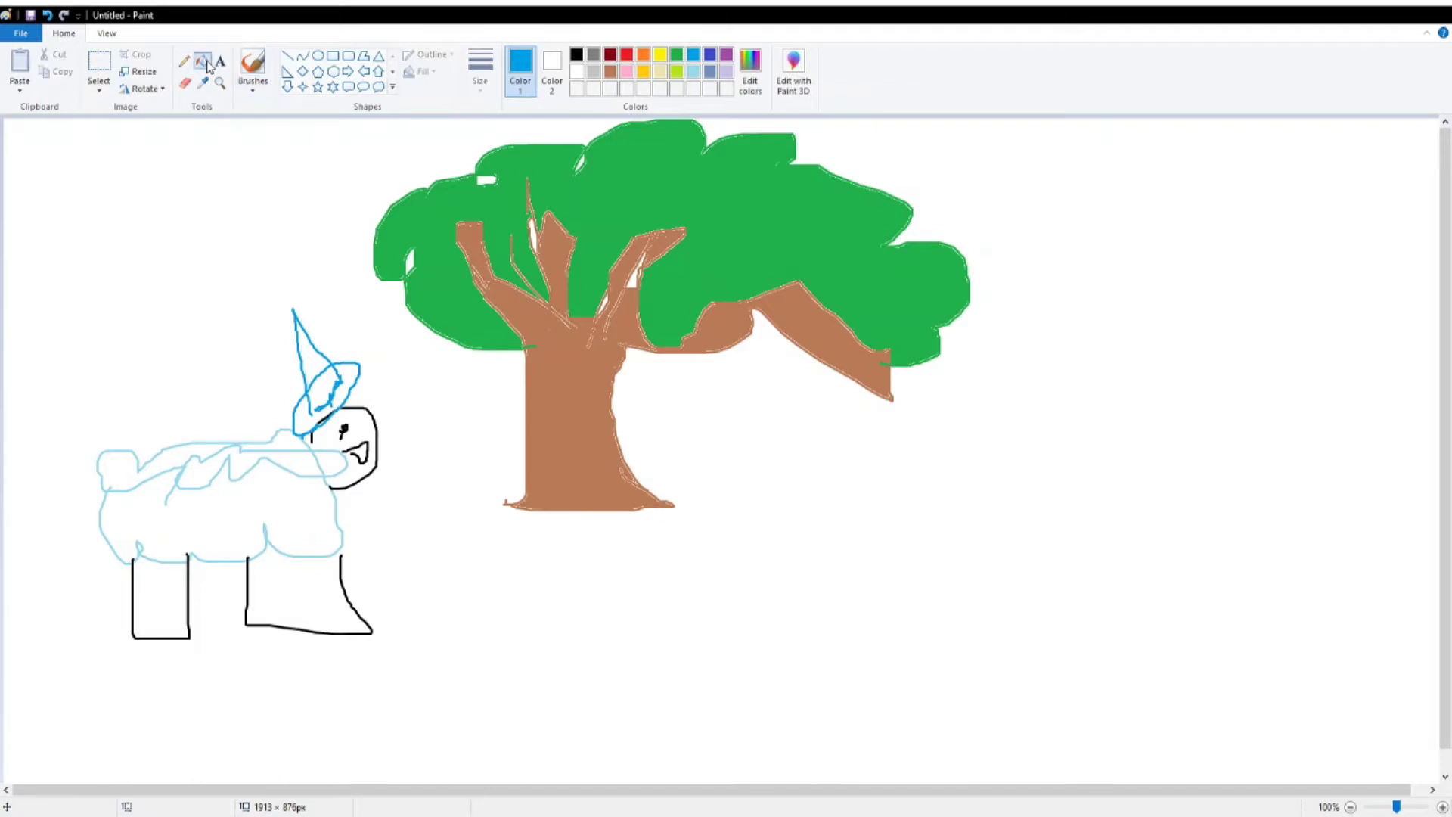
pyautogui.click(318, 355)
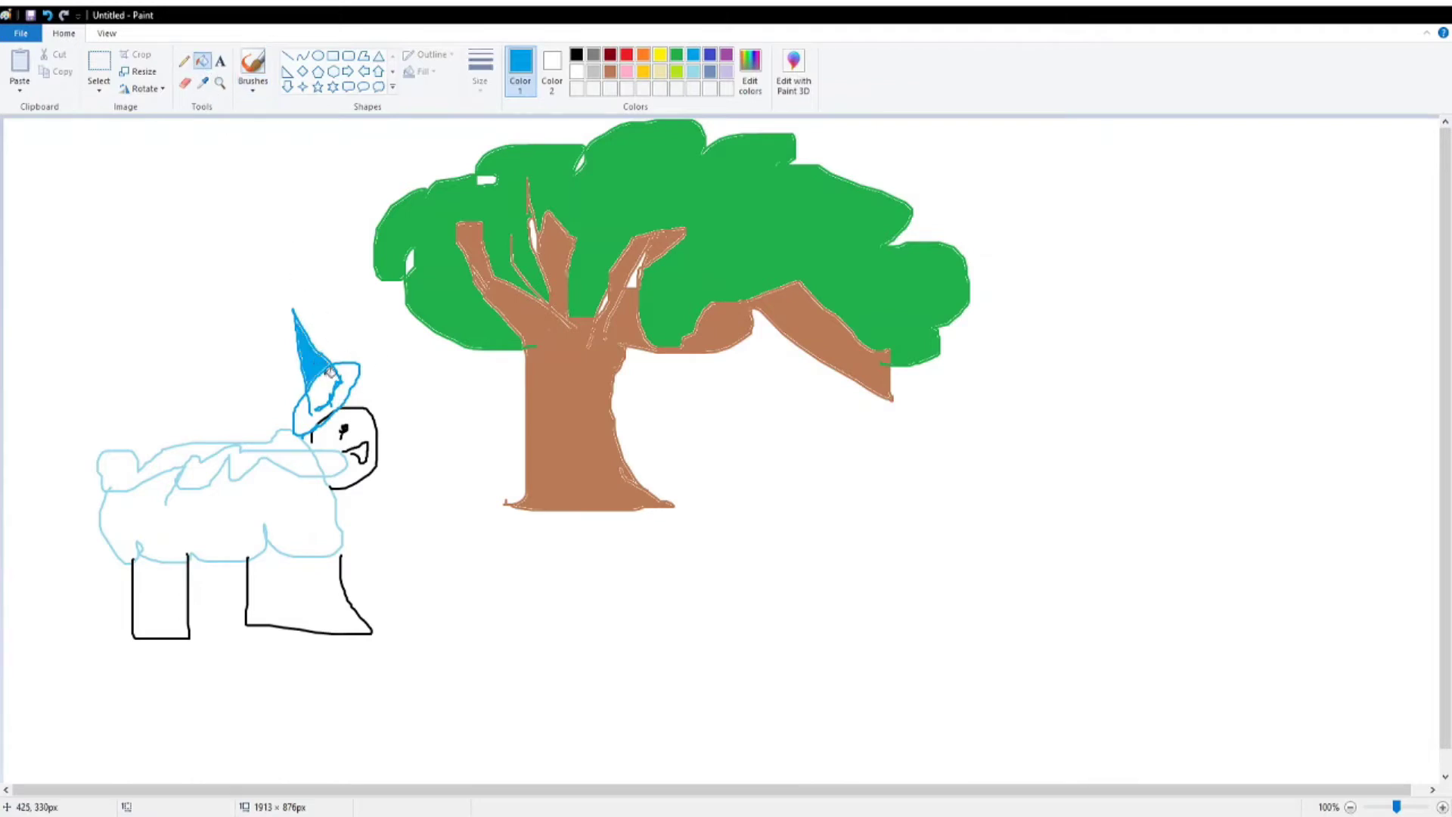
pyautogui.click(330, 392)
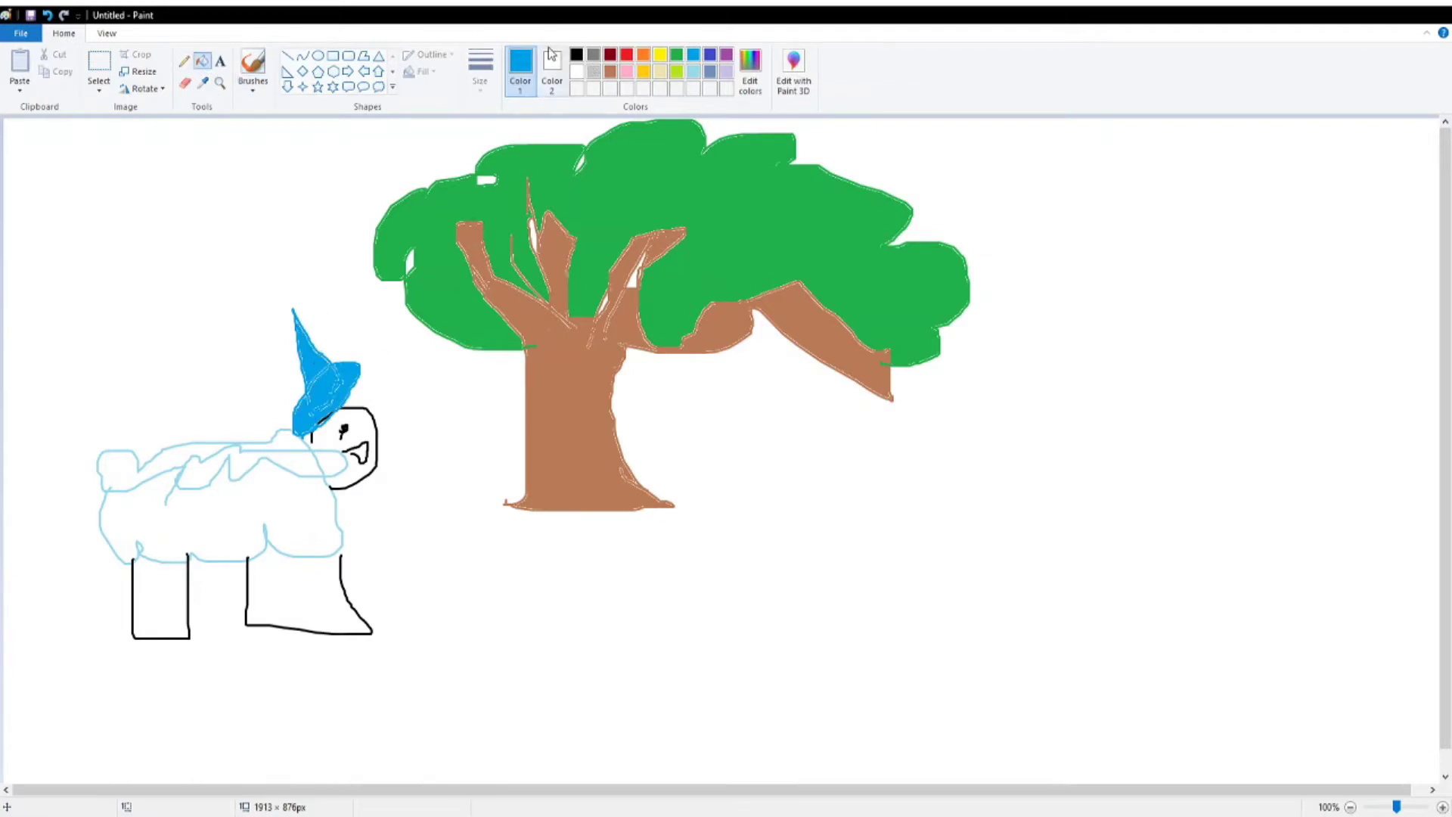
# - Define a custom darker blue, test-fill the hat with it, then undo
pyautogui.click(752, 76)
pyautogui.press('Return')
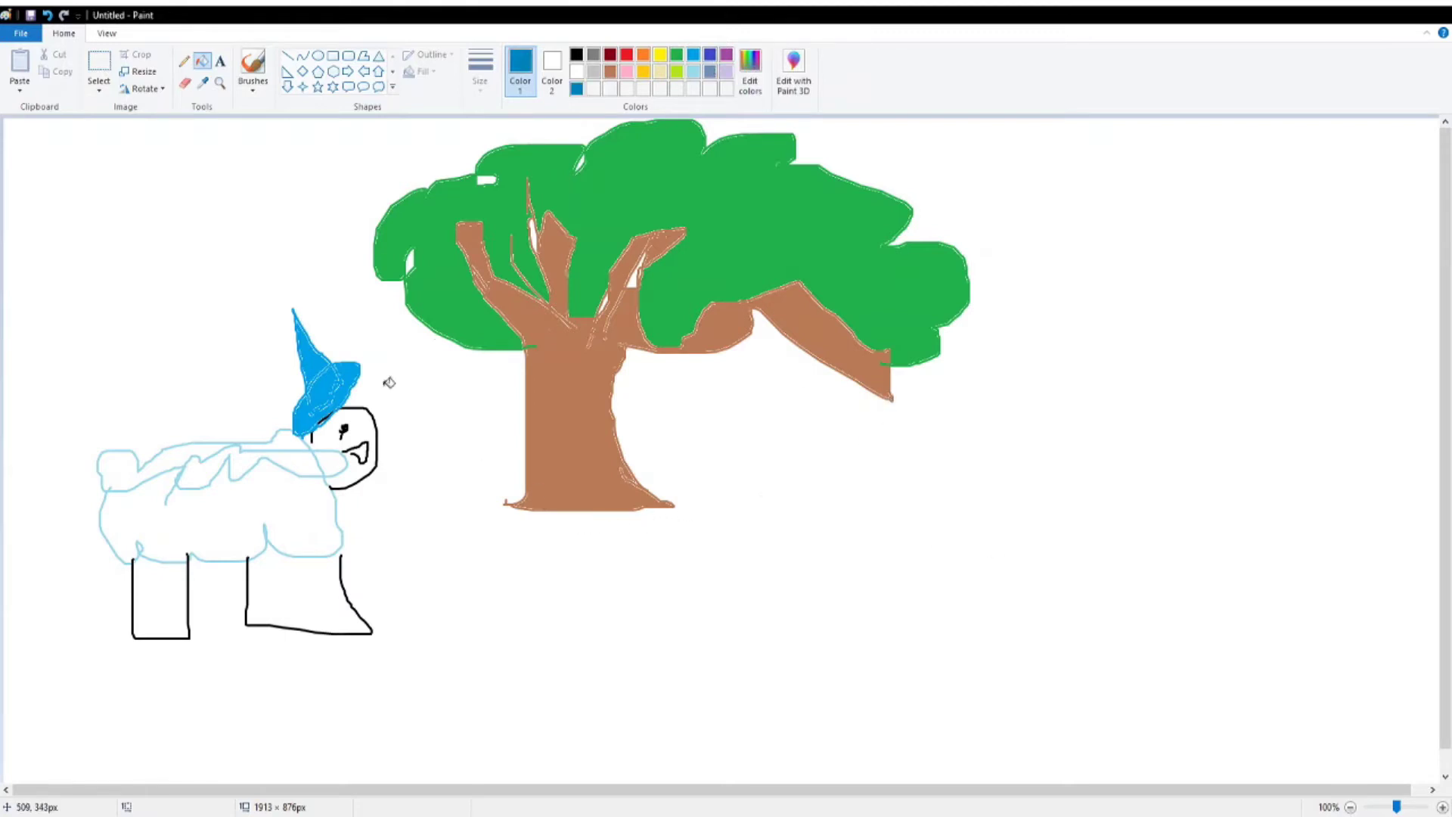
pyautogui.click(360, 371)
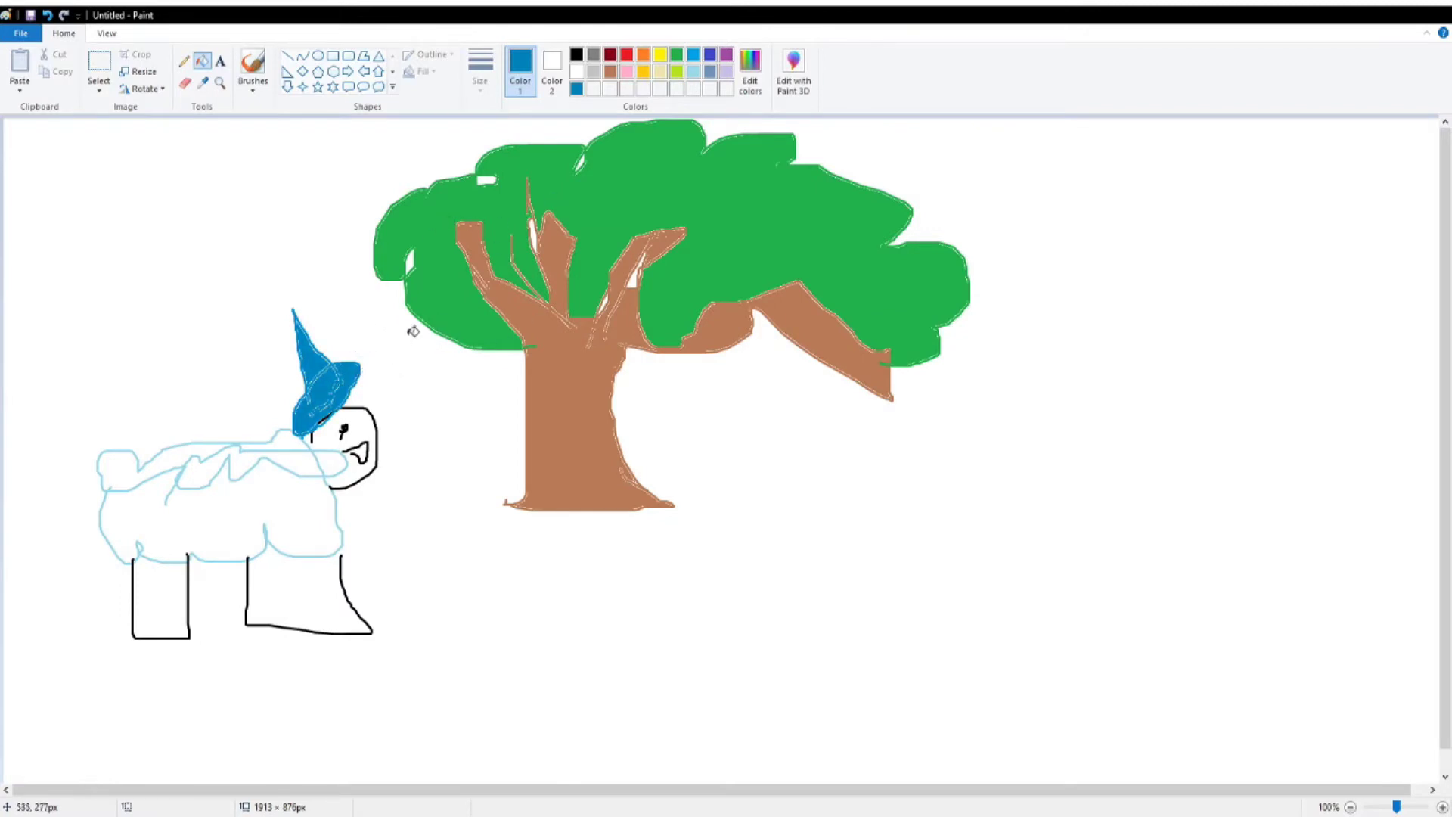
pyautogui.hotkey('ctrl', 'z')
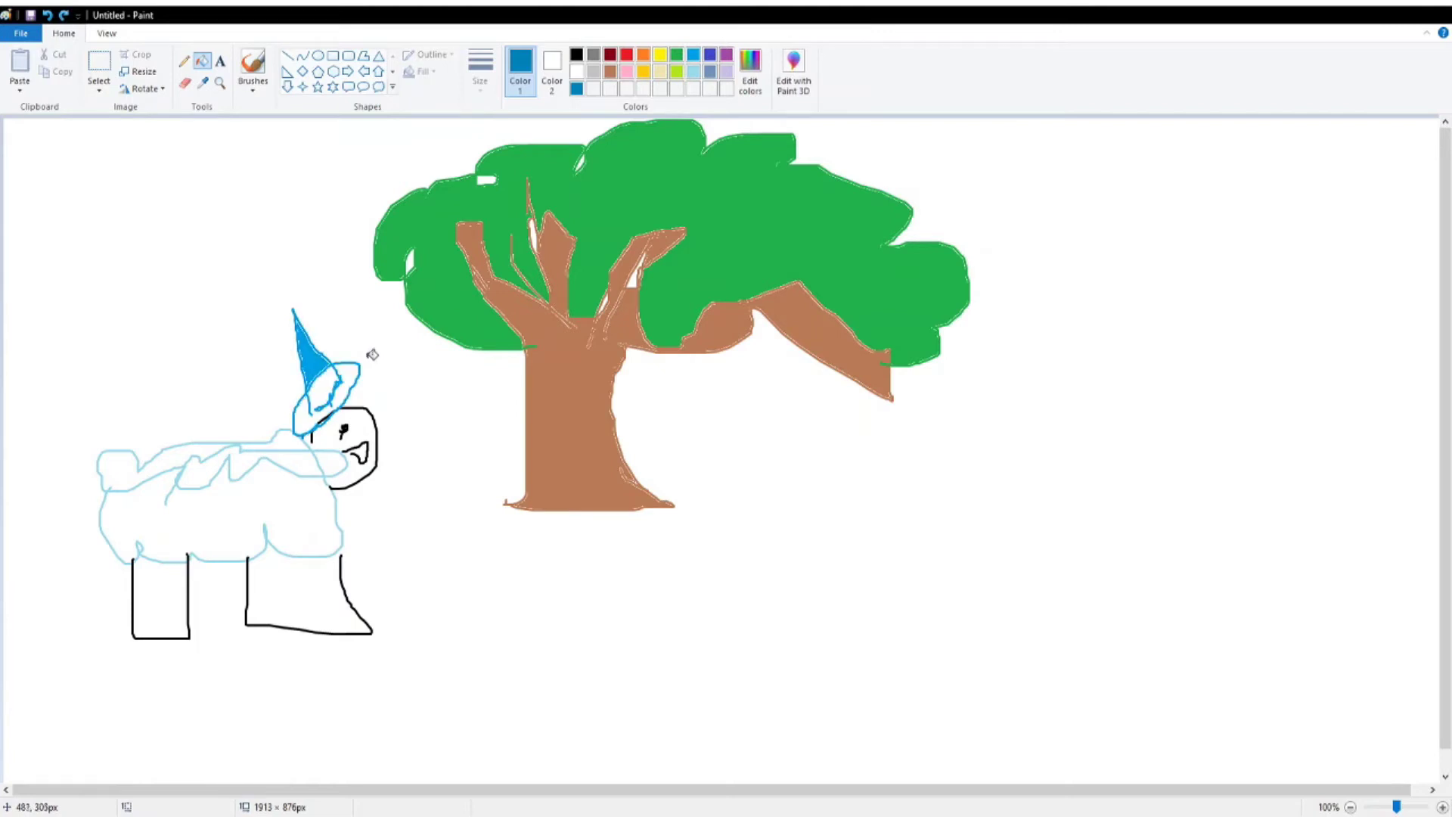
# - Fill the hat brim dark blue and the sheep's body, back and snout light blue
pyautogui.click(348, 382)
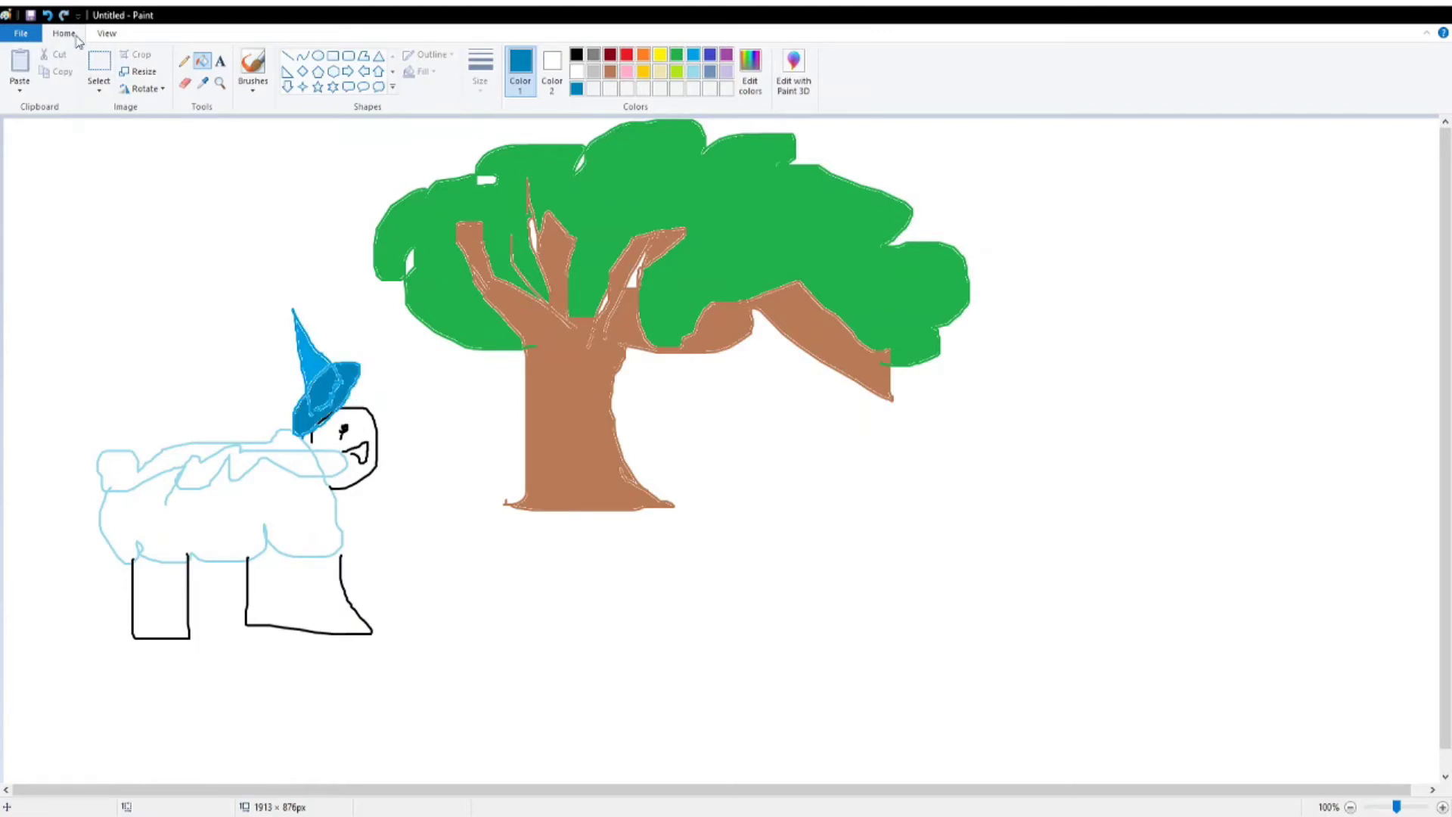
pyautogui.click(99, 65)
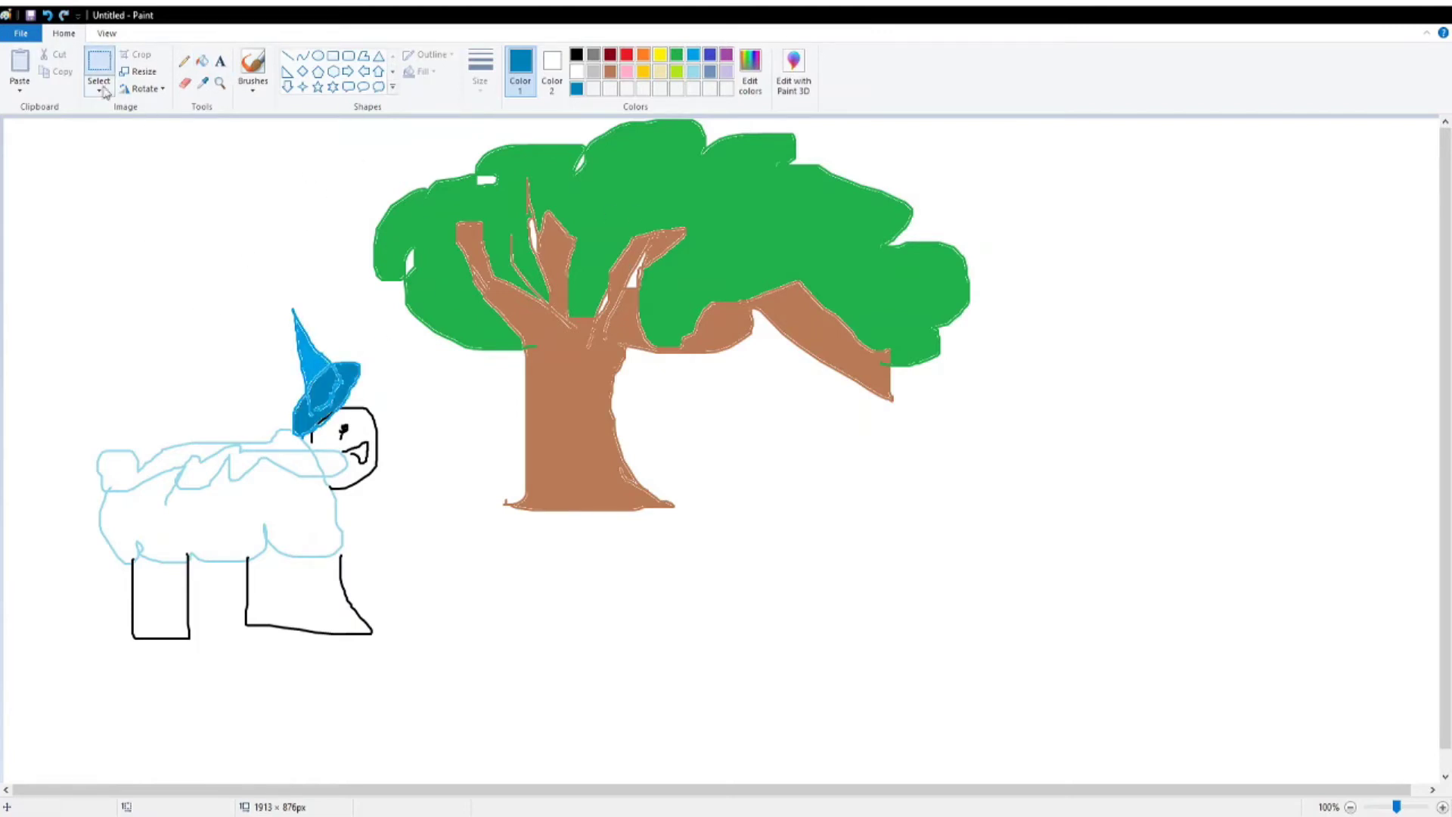
pyautogui.click(202, 61)
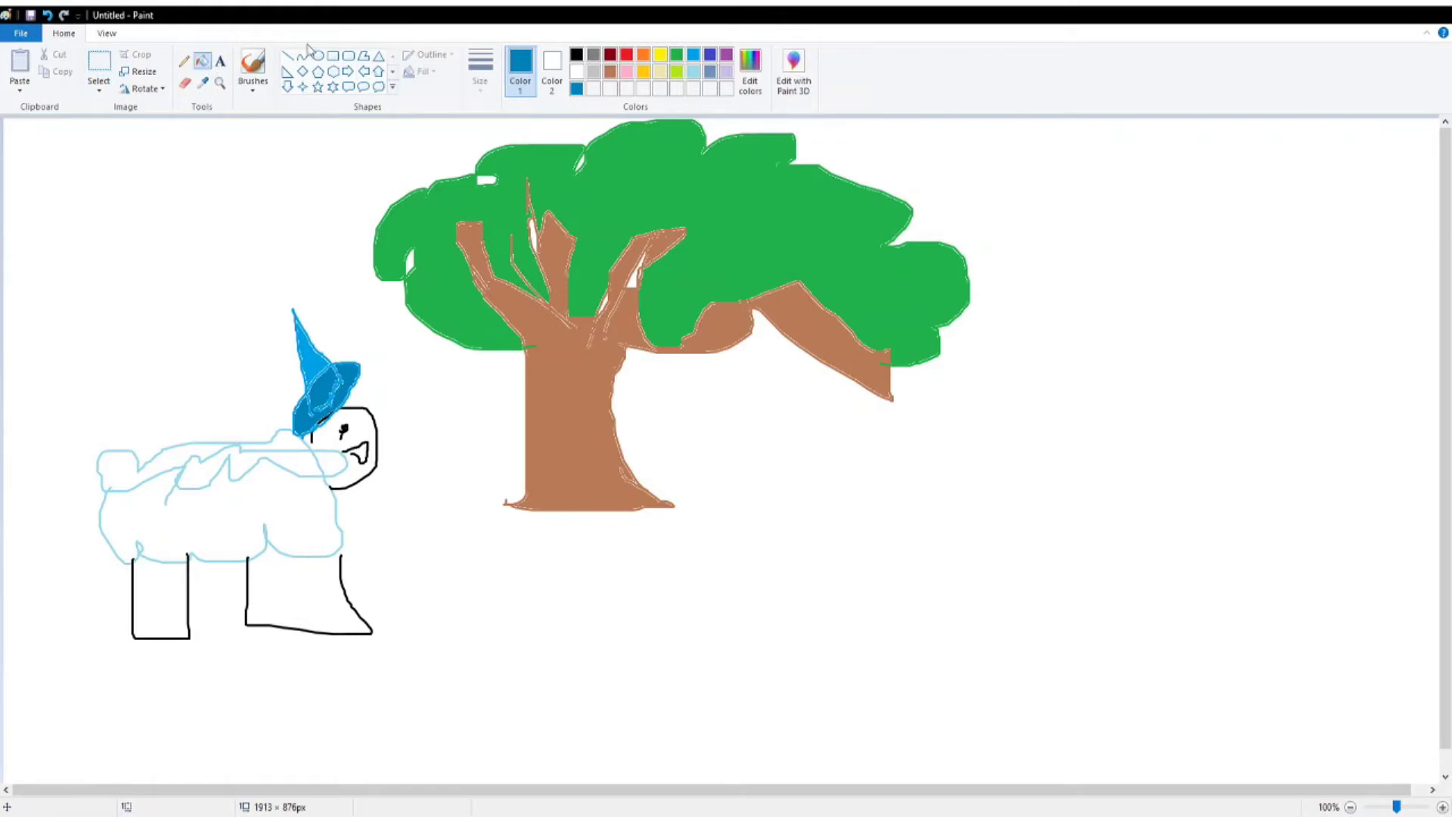
pyautogui.click(693, 71)
pyautogui.click(214, 504)
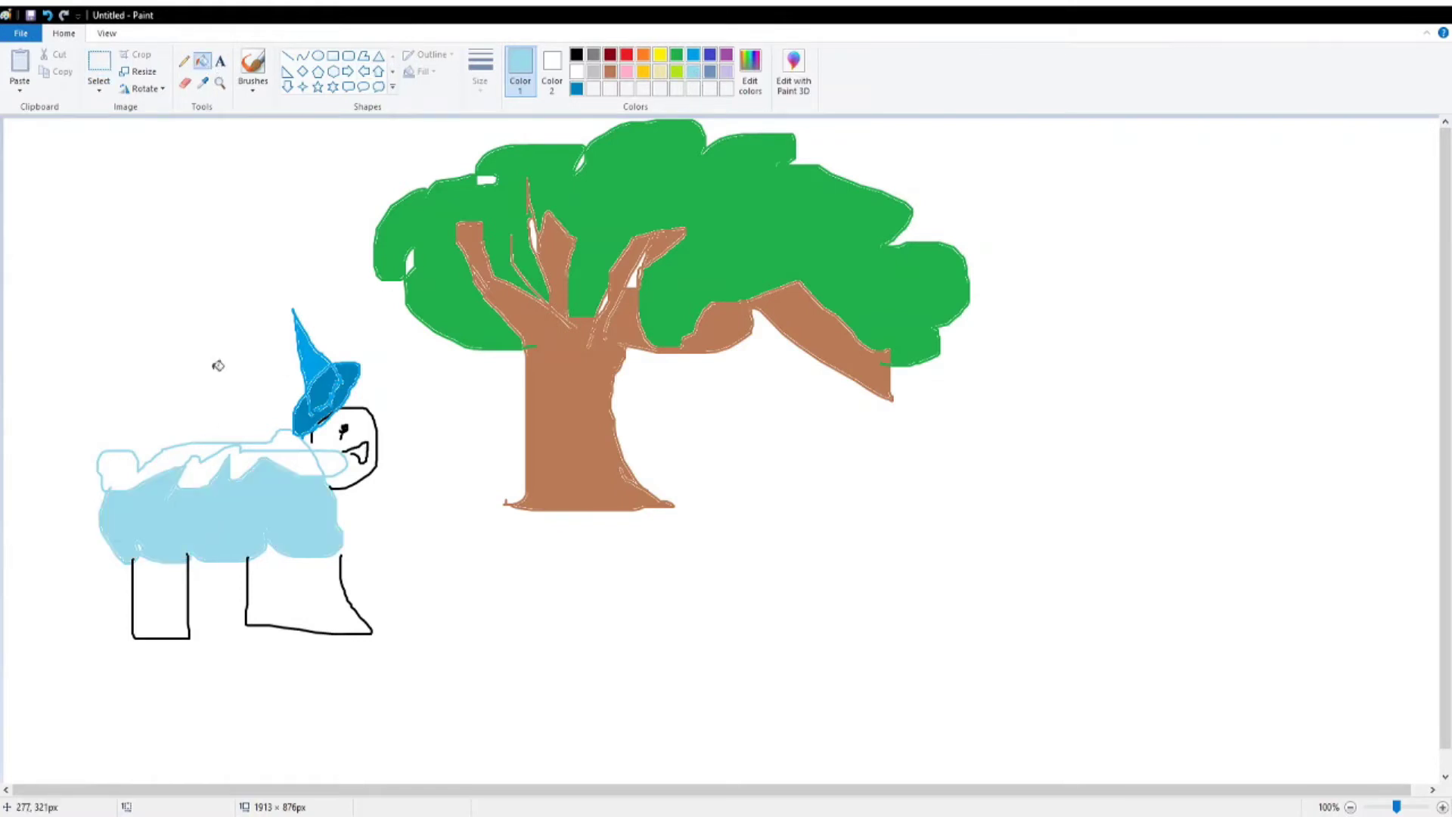
pyautogui.click(227, 460)
pyautogui.click(153, 466)
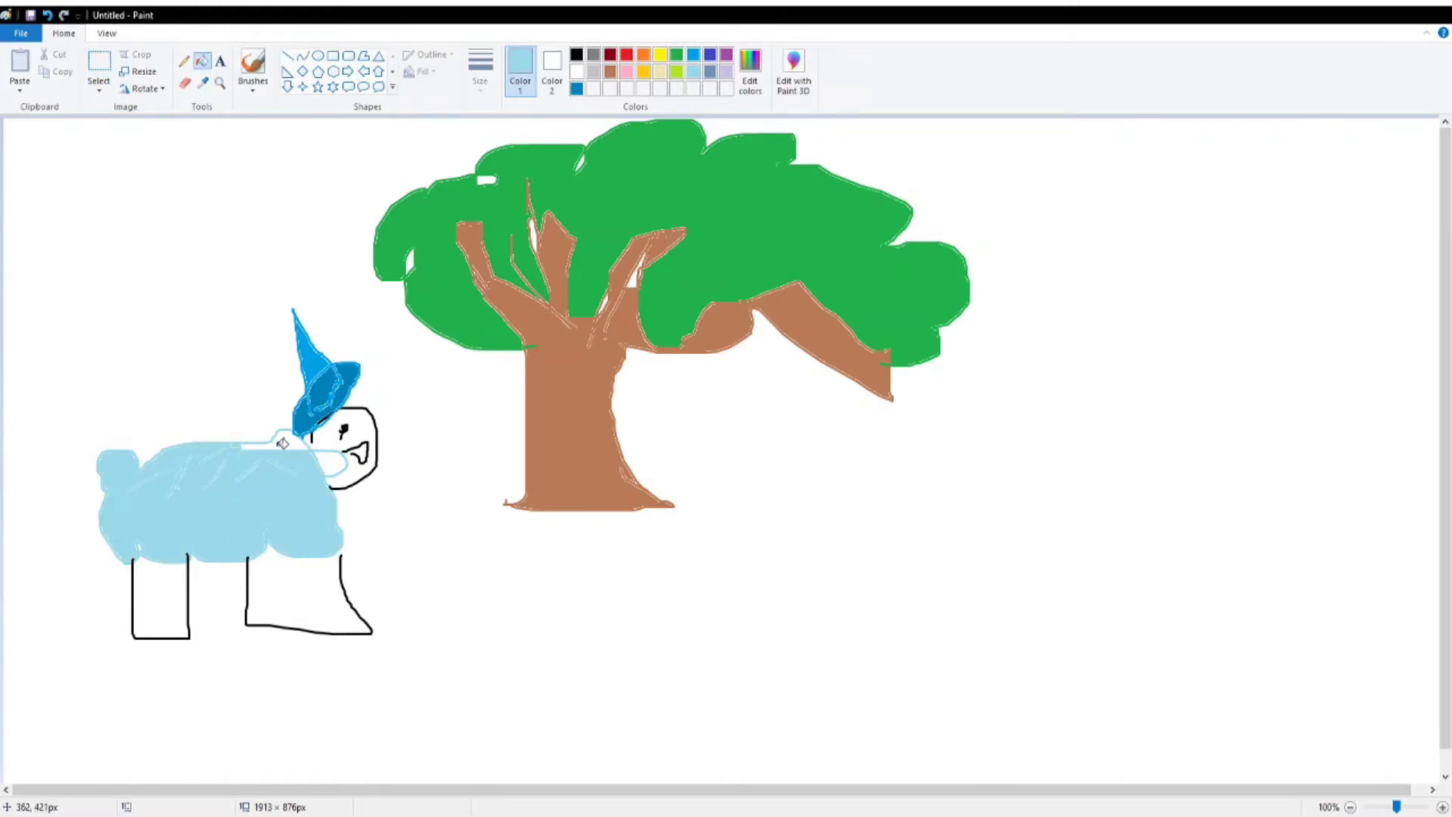
pyautogui.click(281, 442)
pyautogui.click(332, 464)
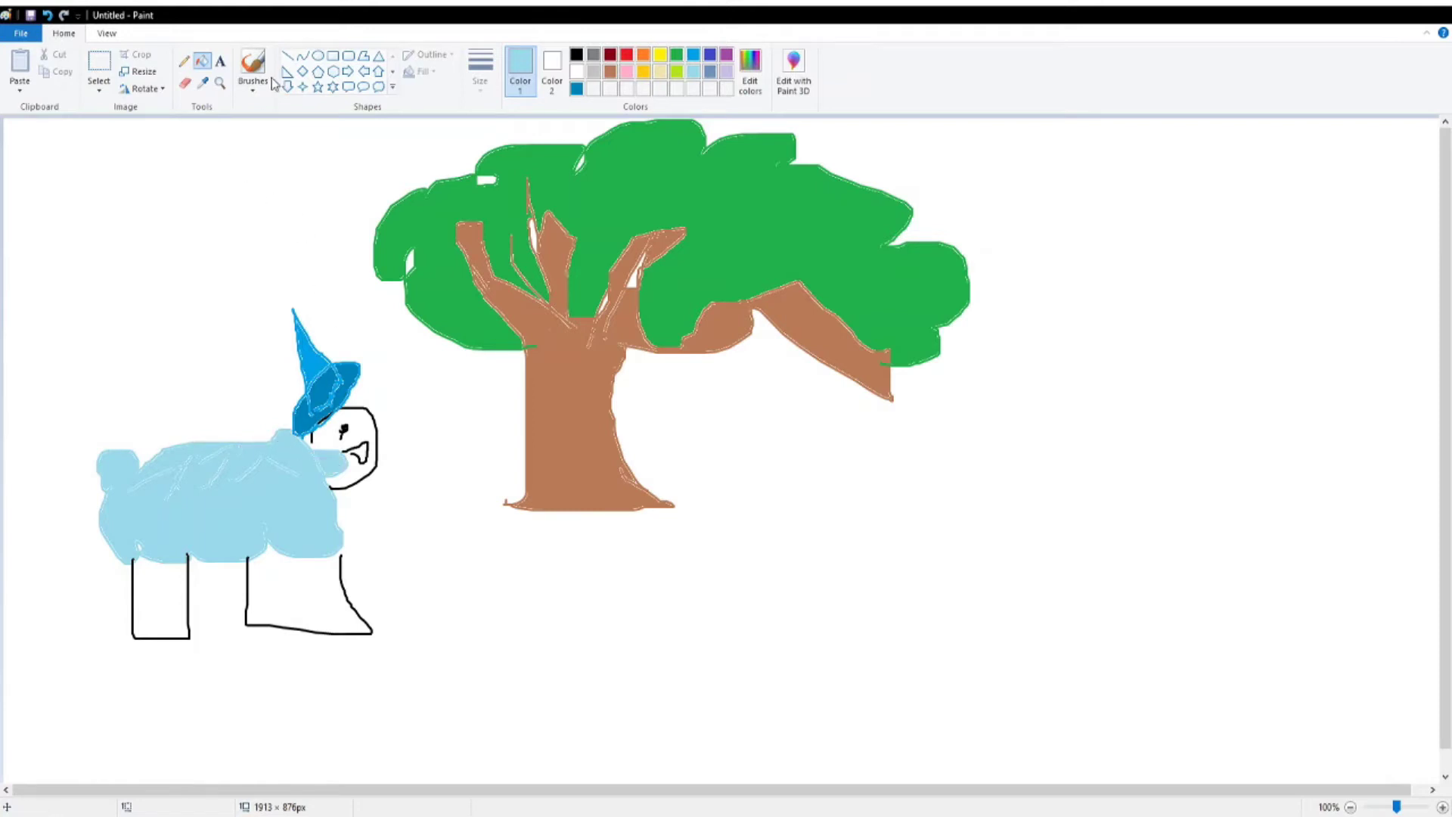
# - Select the hatted sheep and move it to the right of the tree
pyautogui.click(99, 68)
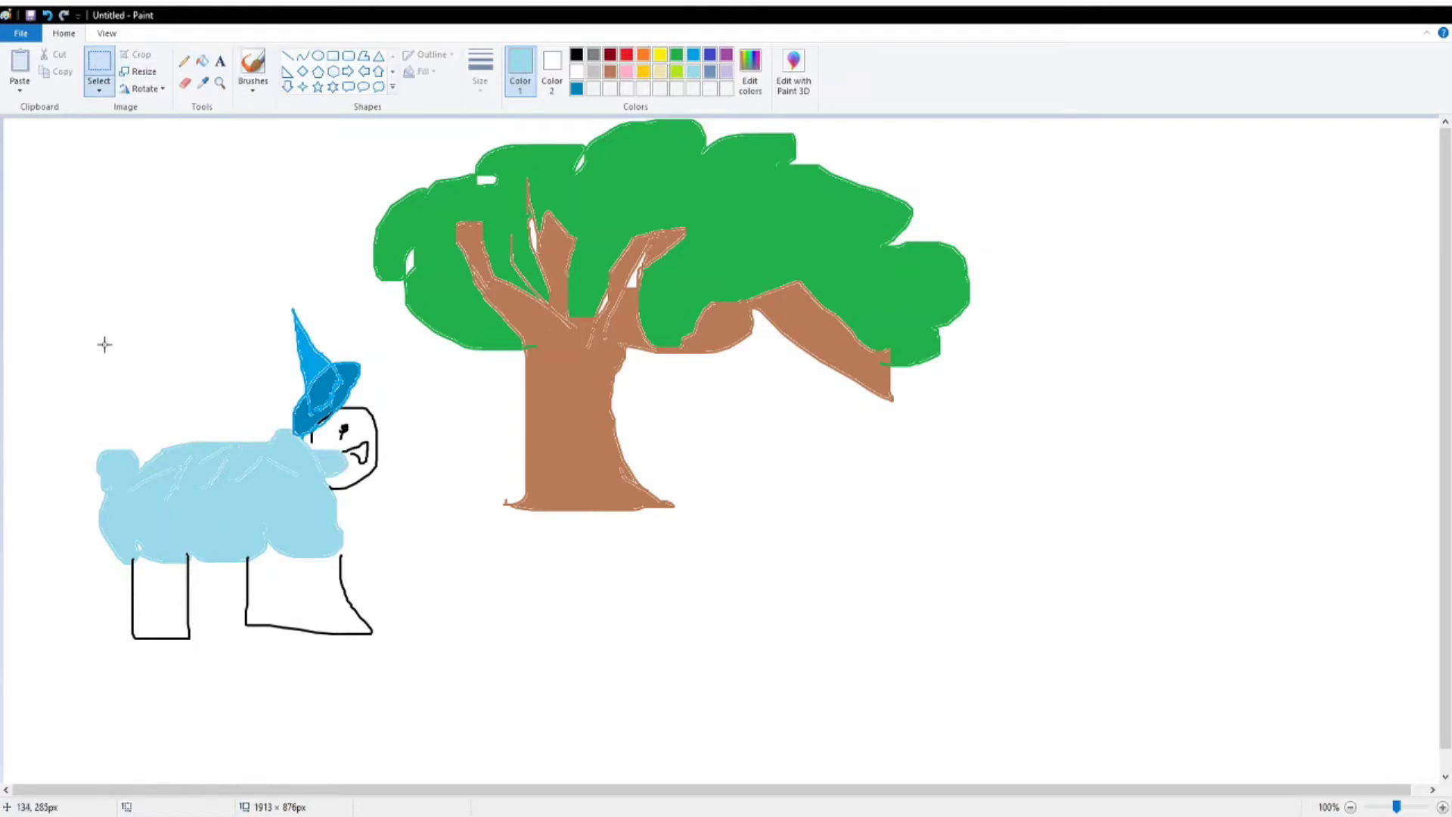
pyautogui.moveTo(68, 282); pyautogui.dragTo(400, 686)
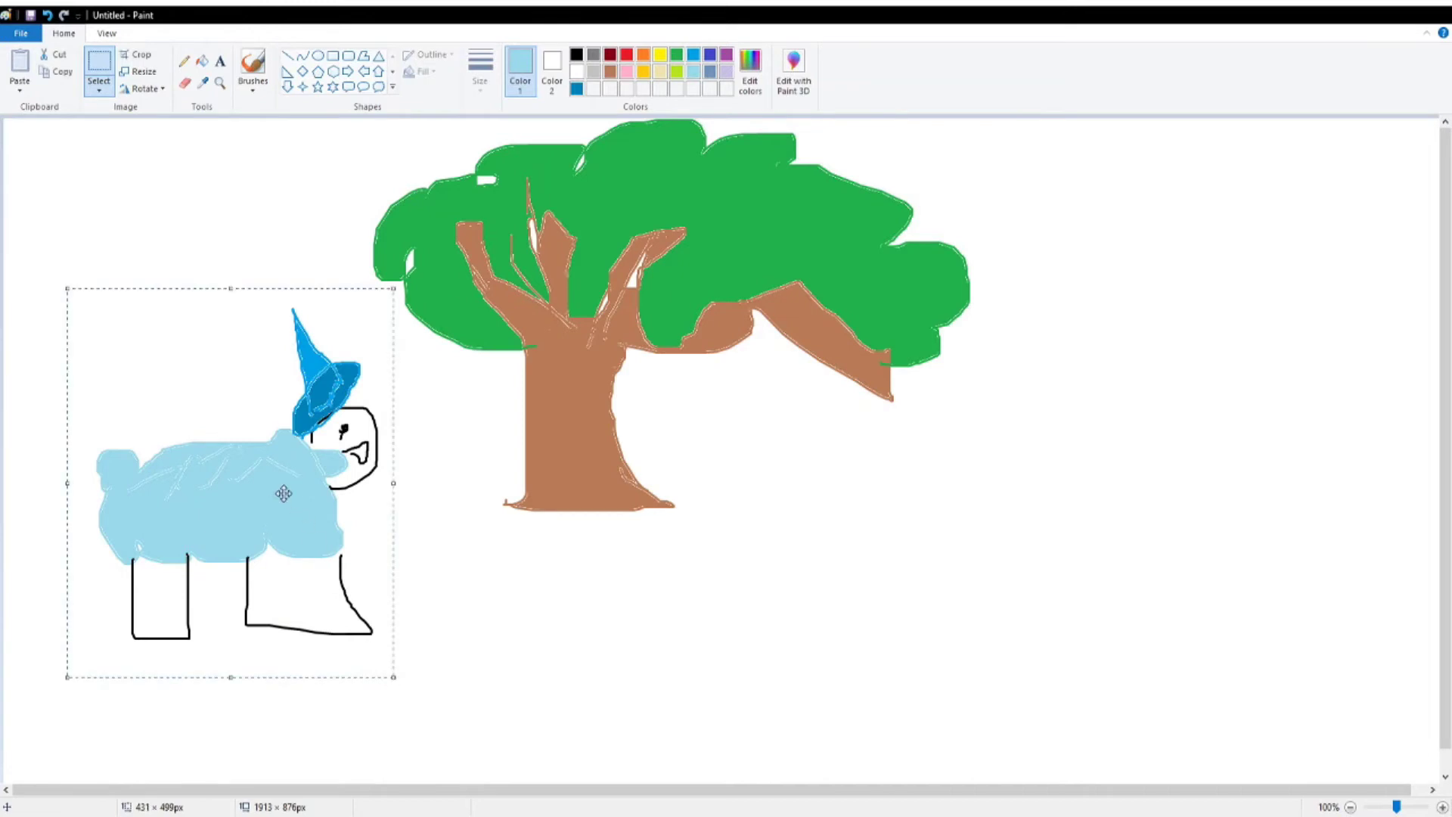
pyautogui.moveTo(282, 489)
pyautogui.mouseDown()
pyautogui.moveTo(1053, 680)
pyautogui.moveTo(447, 431)
pyautogui.moveTo(755, 509)
pyautogui.moveTo(850, 415)
pyautogui.moveTo(1123, 704)
pyautogui.moveTo(143, 563)
pyautogui.moveTo(224, 450)
pyautogui.moveTo(212, 436)
pyautogui.mouseUp()
# - Widen the canvas by dragging its edge handle far to the right
pyautogui.moveTo(1024, 791); pyautogui.dragTo(1246, 792)
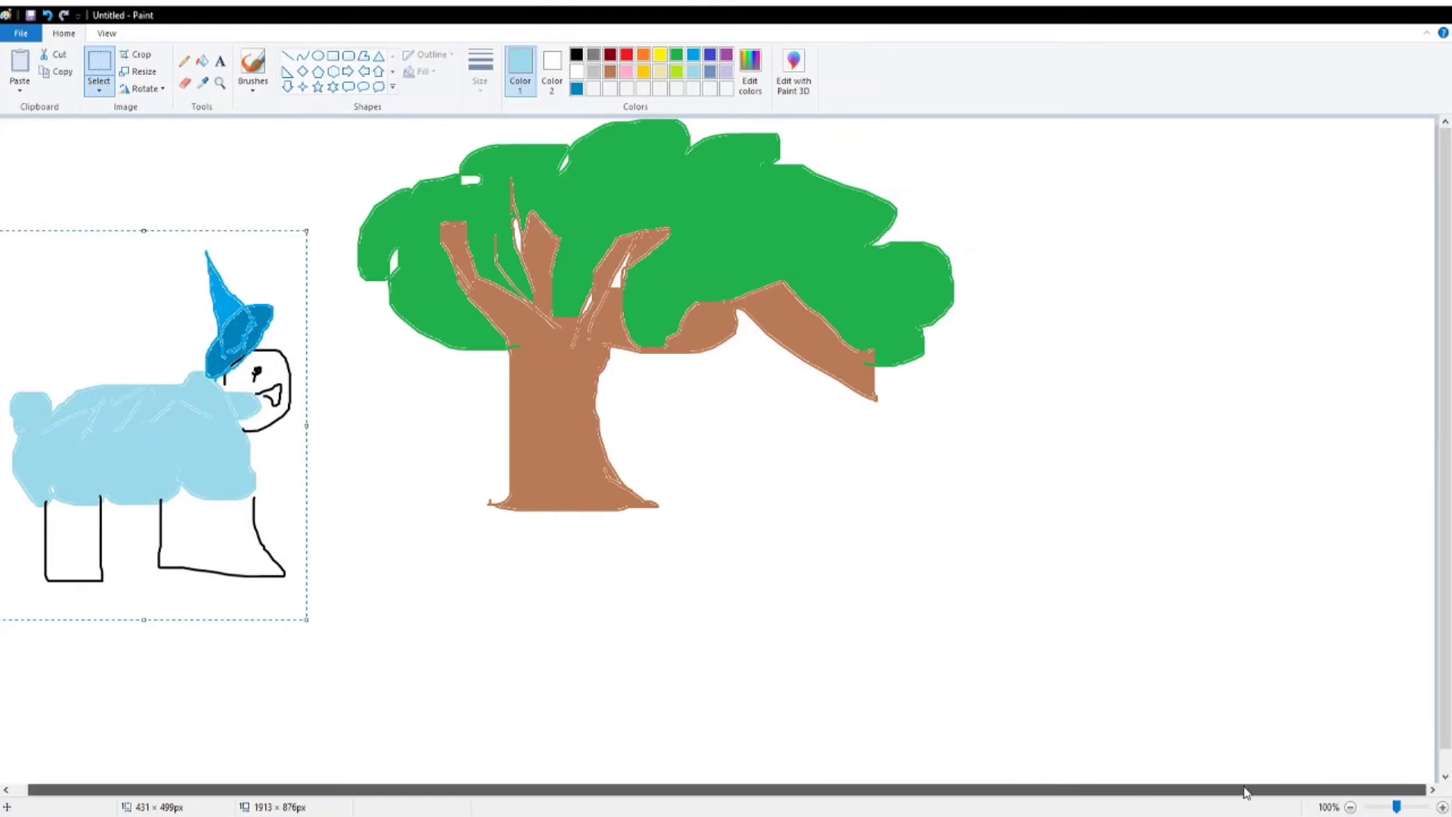
pyautogui.moveTo(193, 407); pyautogui.dragTo(1252, 451)
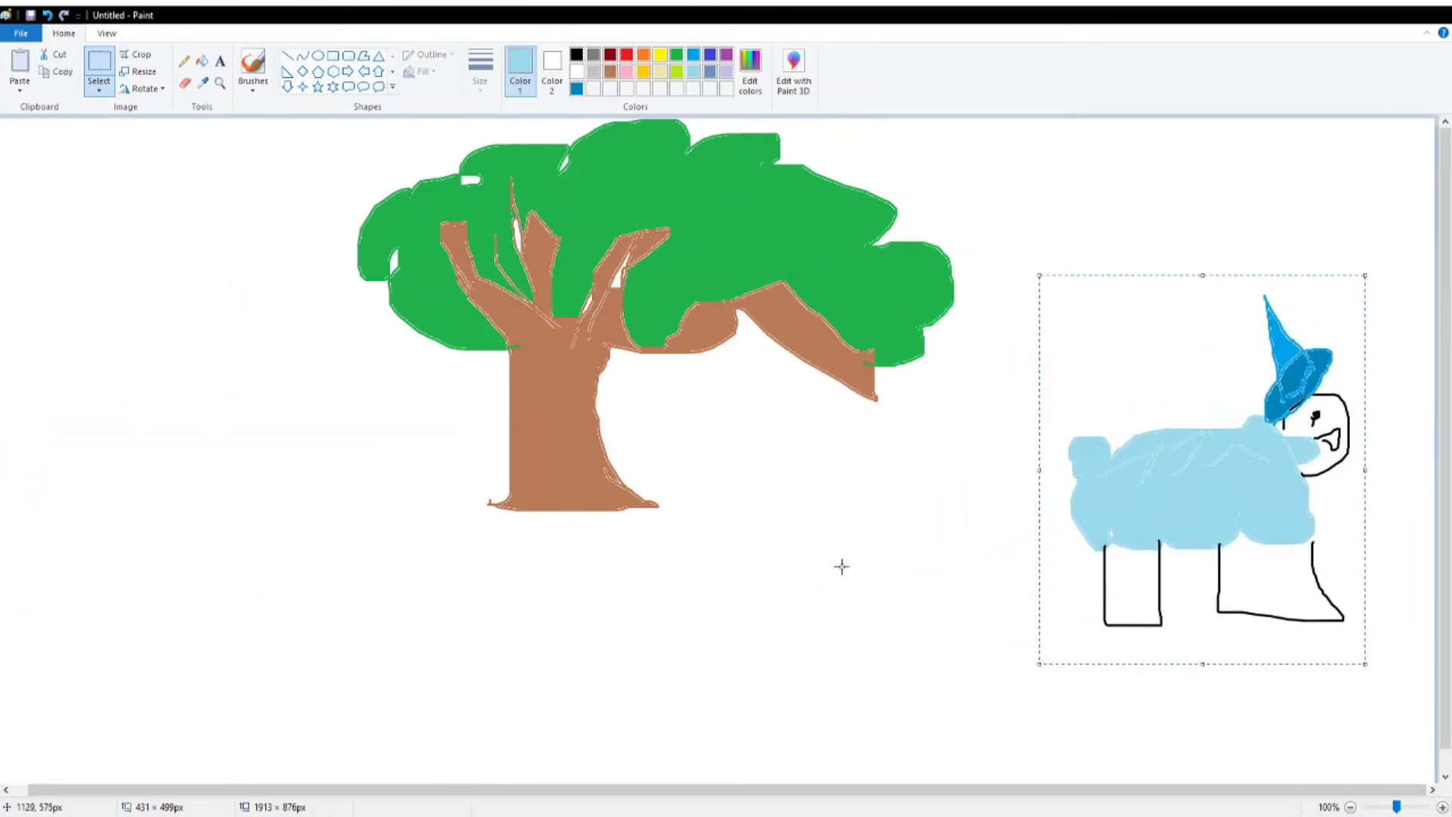
pyautogui.keyDown('ctrl'); pyautogui.scroll(-1, 839, 564); pyautogui.keyUp('ctrl')
pyautogui.moveTo(728, 461); pyautogui.dragTo(1317, 465)
pyautogui.keyDown('ctrl'); pyautogui.scroll(1, 1222, 493); pyautogui.keyUp('ctrl')
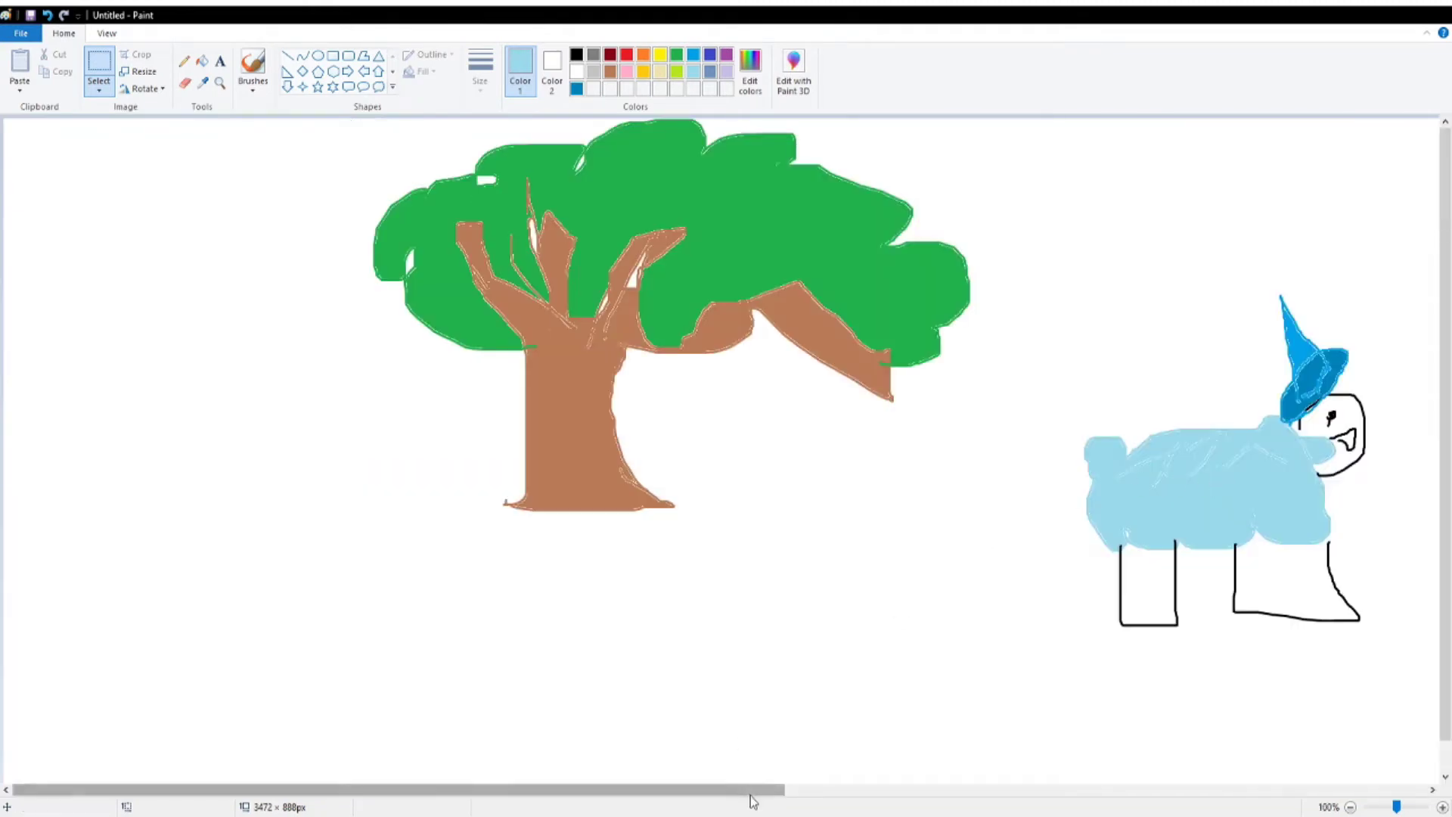
pyautogui.moveTo(748, 790); pyautogui.dragTo(1312, 789)
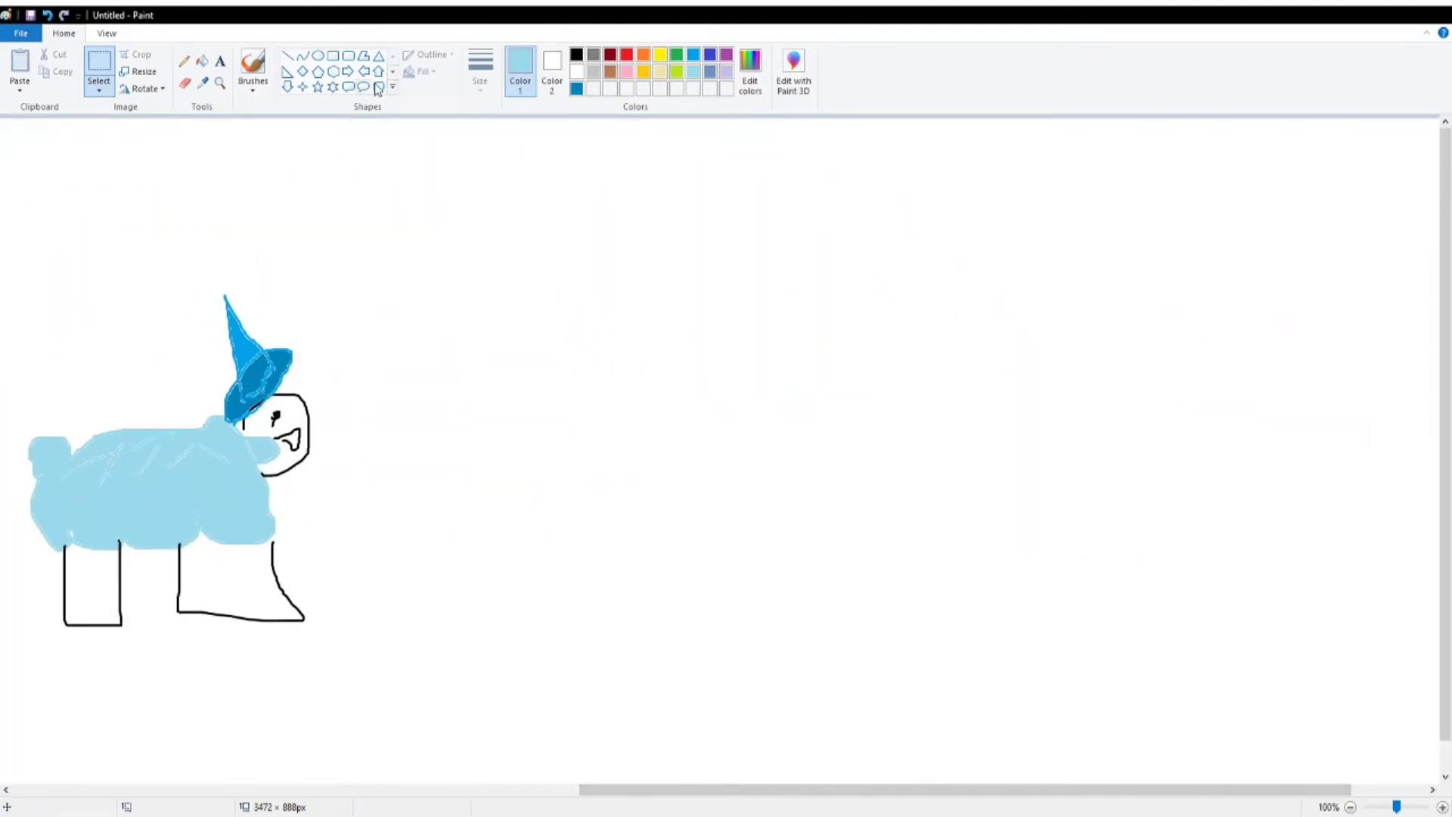
# - Draw a figure with a gold body outline, black legs and a round black head
pyautogui.click(643, 72)
pyautogui.click(260, 60)
pyautogui.moveTo(545, 454); pyautogui.dragTo(595, 301)
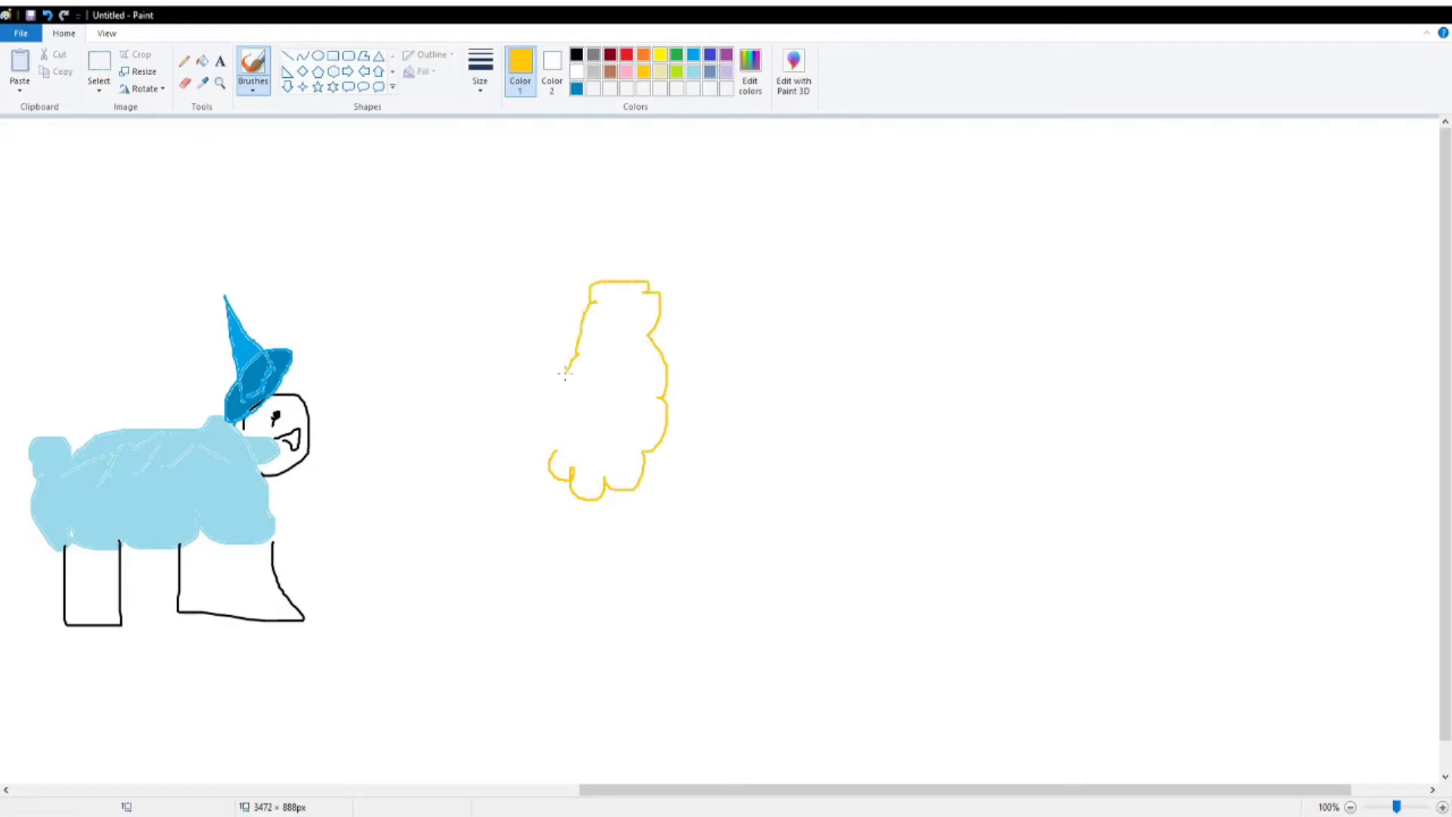
pyautogui.moveTo(565, 374); pyautogui.dragTo(560, 451)
pyautogui.click(576, 56)
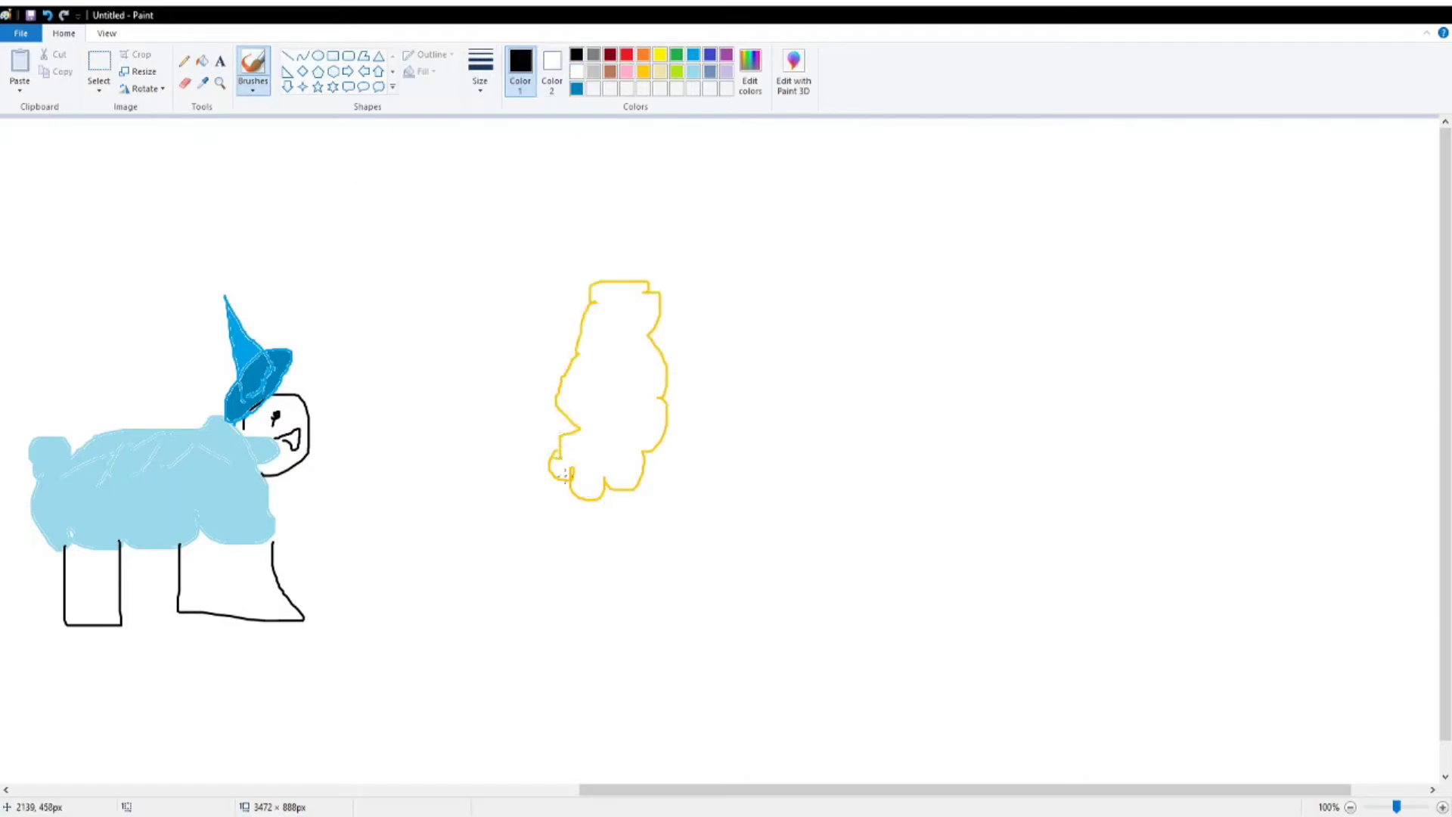
pyautogui.moveTo(566, 474)
pyautogui.mouseDown()
pyautogui.moveTo(563, 579)
pyautogui.moveTo(656, 444)
pyautogui.mouseUp()
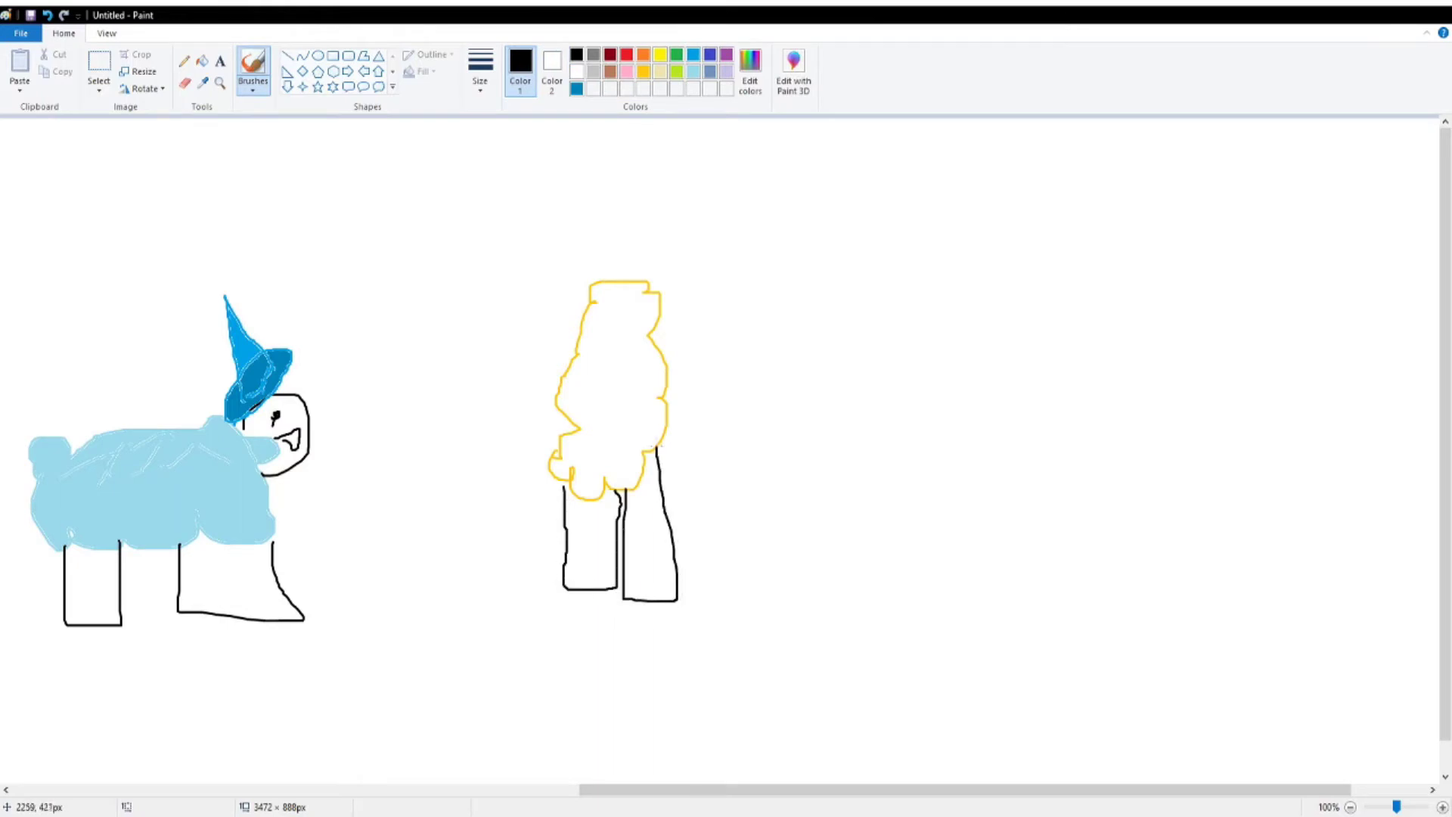
pyautogui.moveTo(600, 227)
pyautogui.mouseDown()
pyautogui.moveTo(647, 258)
pyautogui.moveTo(586, 233)
pyautogui.mouseUp()
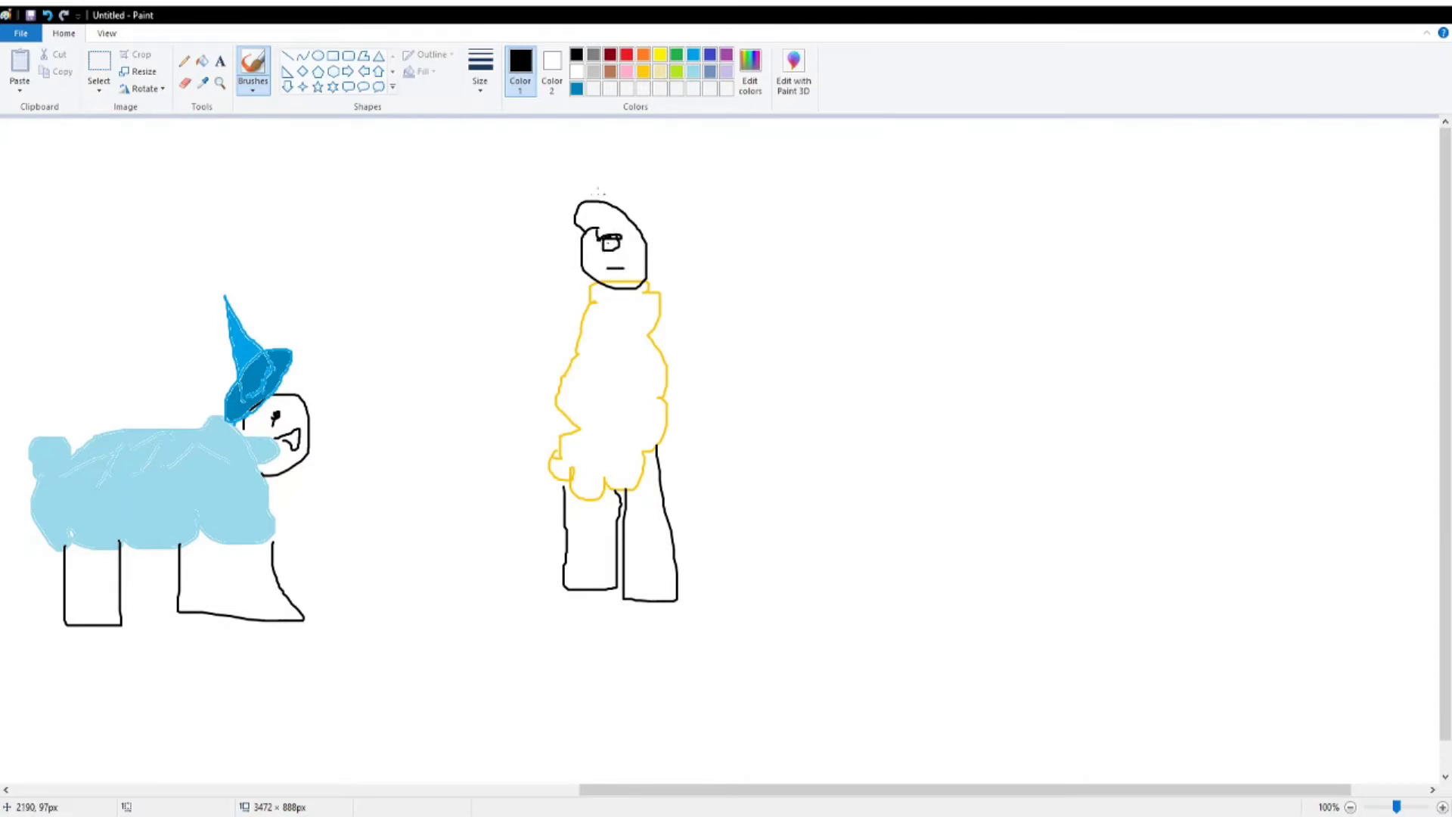
# - Fill the figure's body solid gold
pyautogui.click(202, 61)
pyautogui.click(642, 71)
pyautogui.click(643, 383)
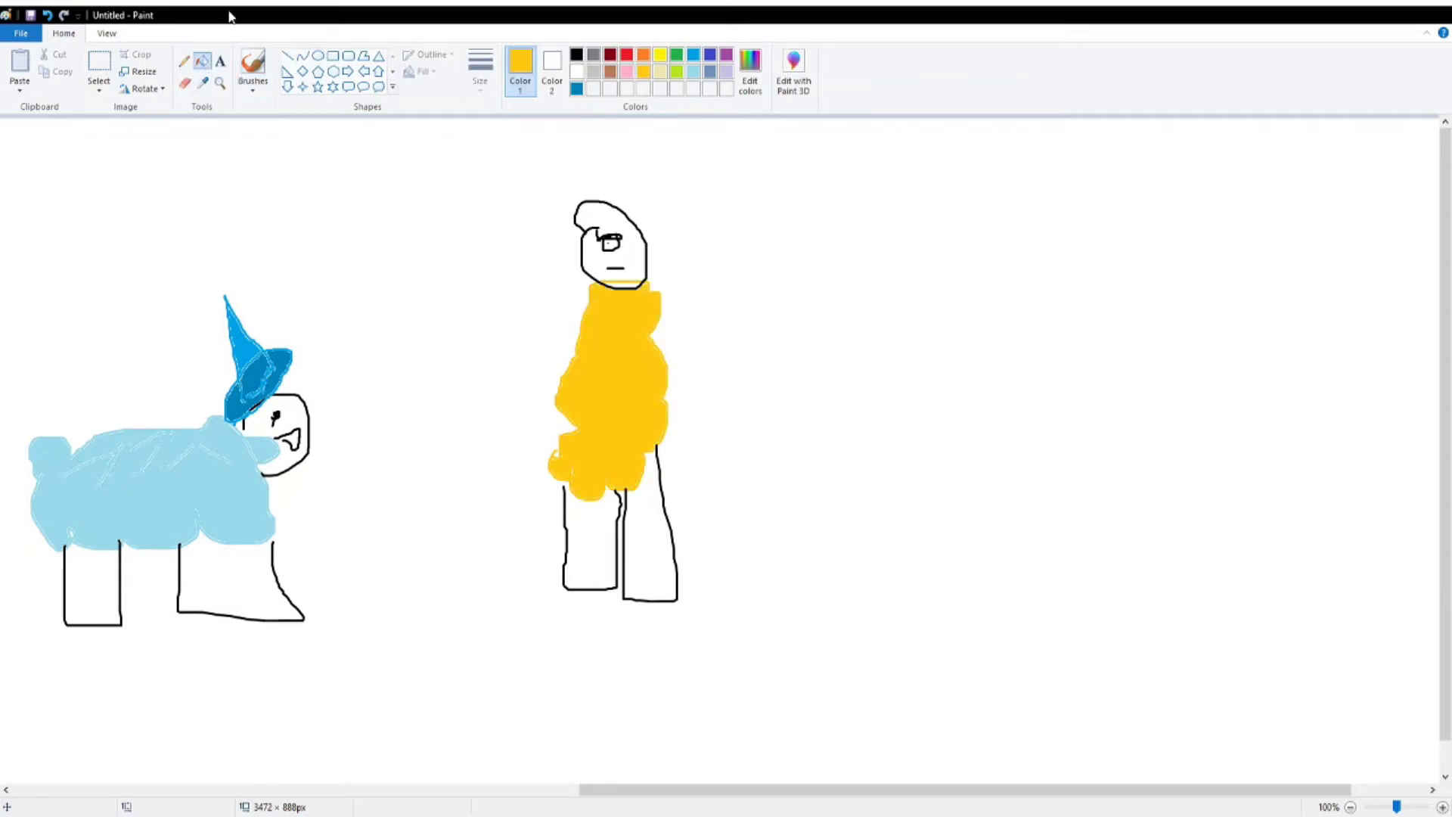
pyautogui.click(253, 64)
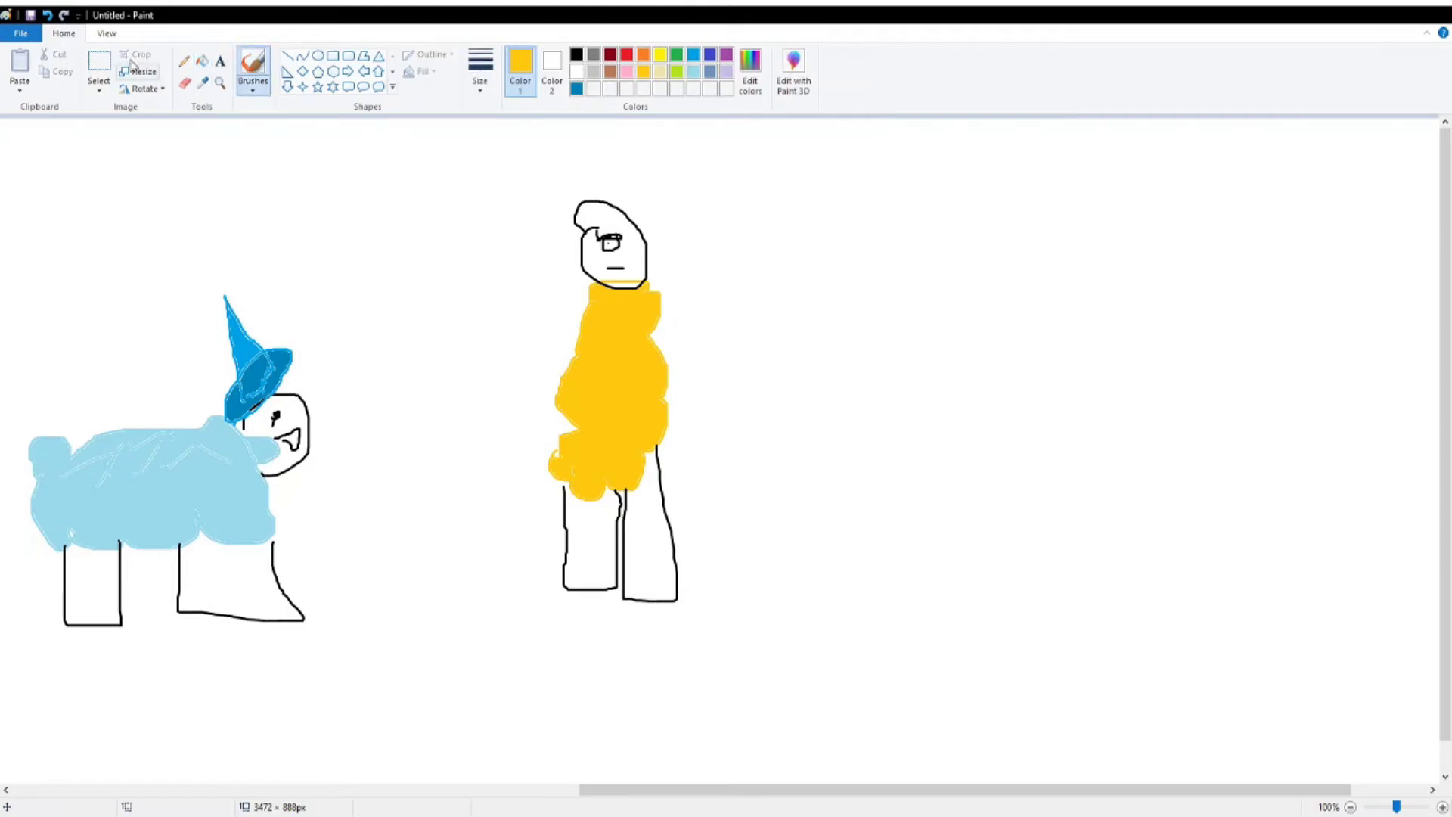
# - Add the text 'OI' above the figure's head
pyautogui.click(219, 60)
pyautogui.click(294, 250)
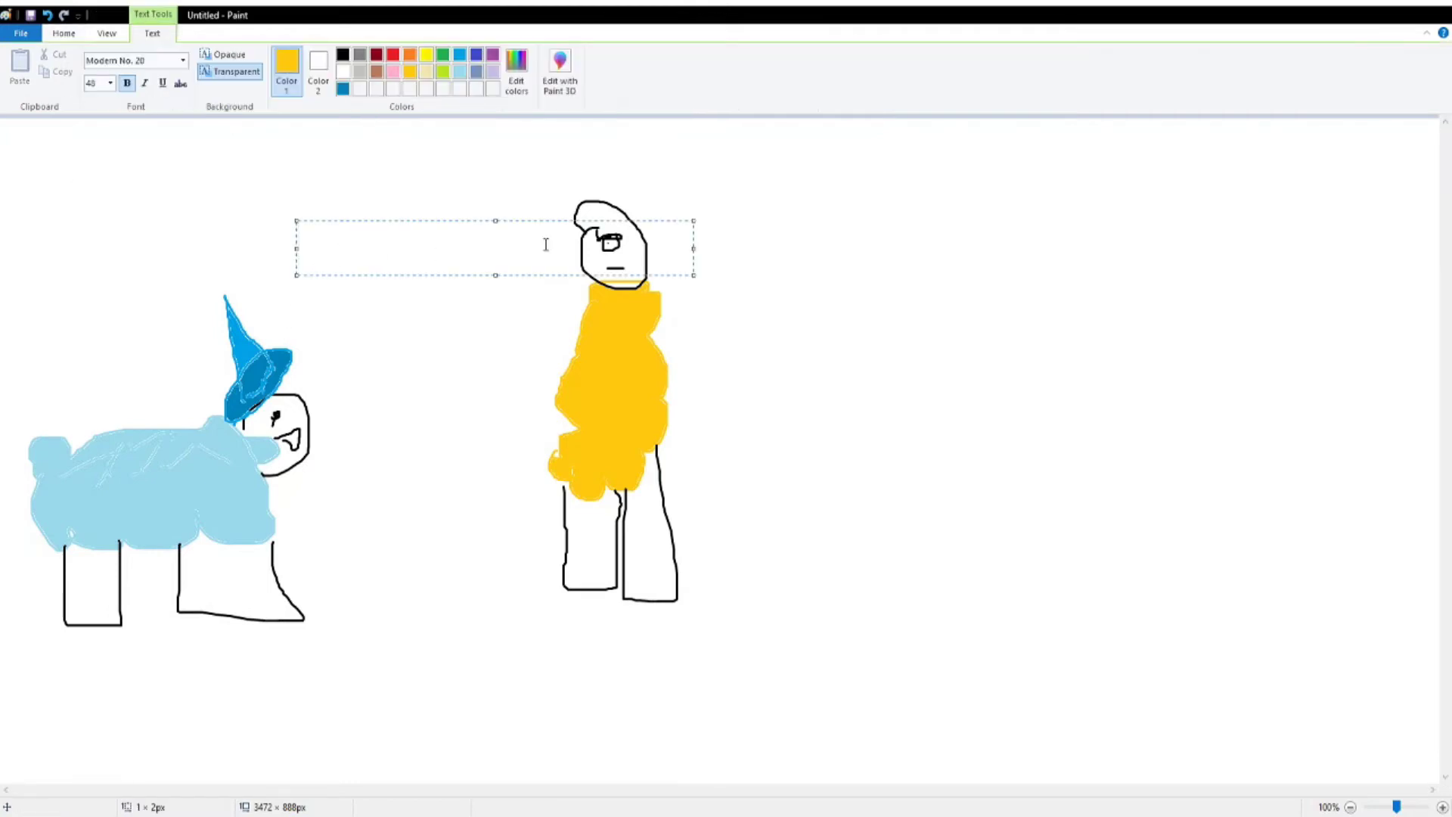
pyautogui.write('OI')
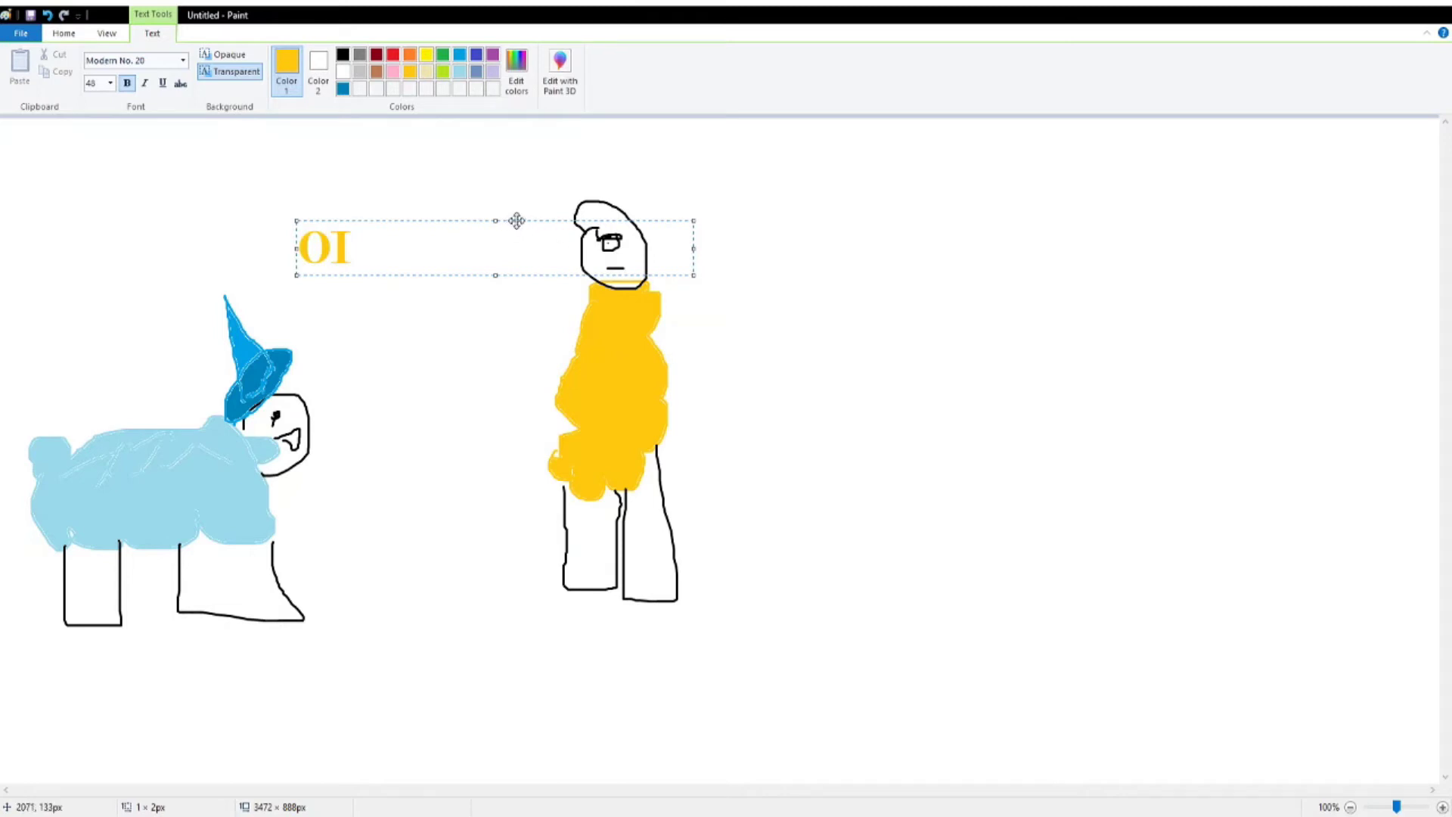
pyautogui.moveTo(515, 221); pyautogui.dragTo(680, 155)
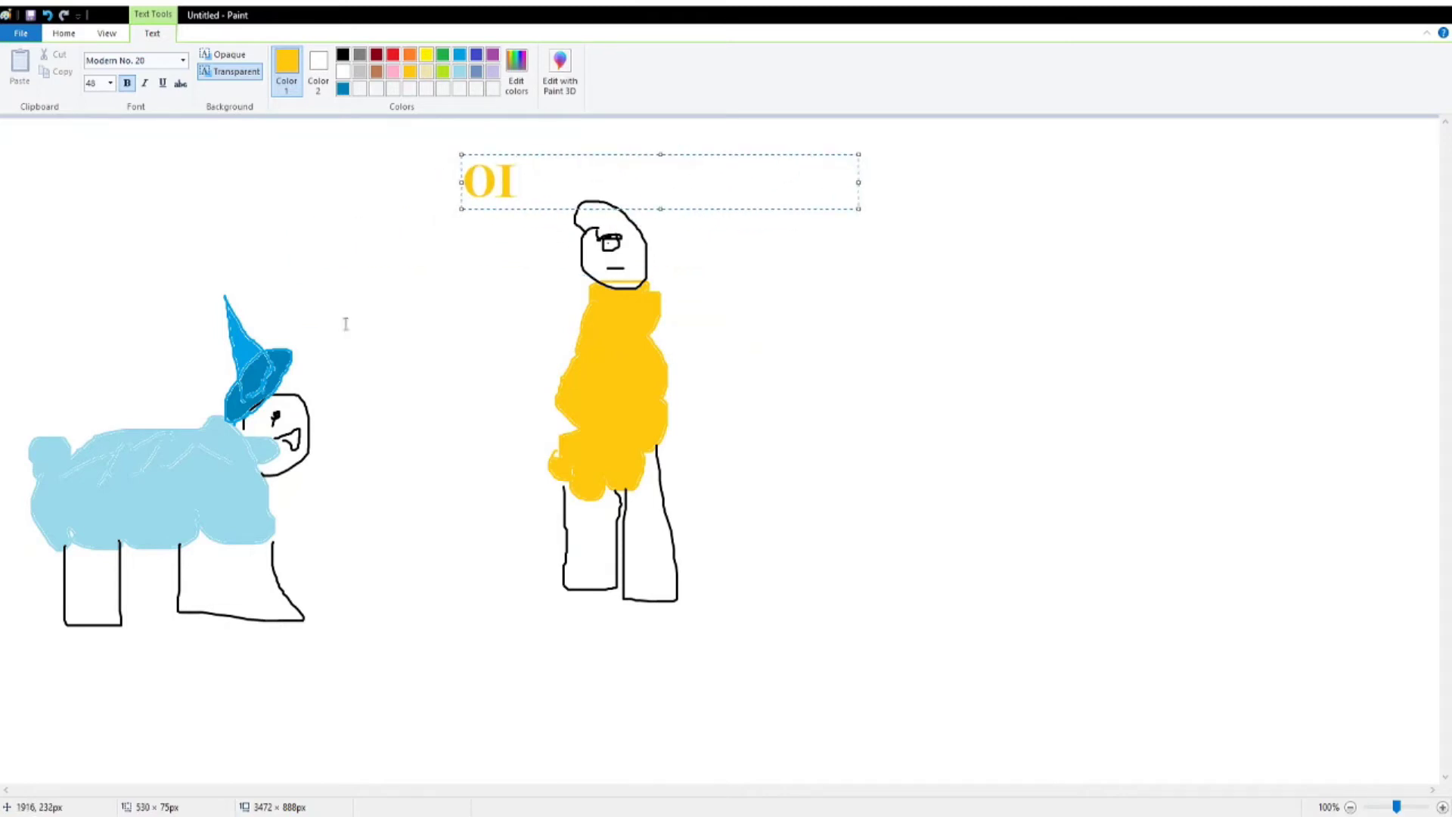
pyautogui.click(272, 324)
# - Add the text 'Oi' above the sheep and discard an extra empty text box
pyautogui.click(255, 237)
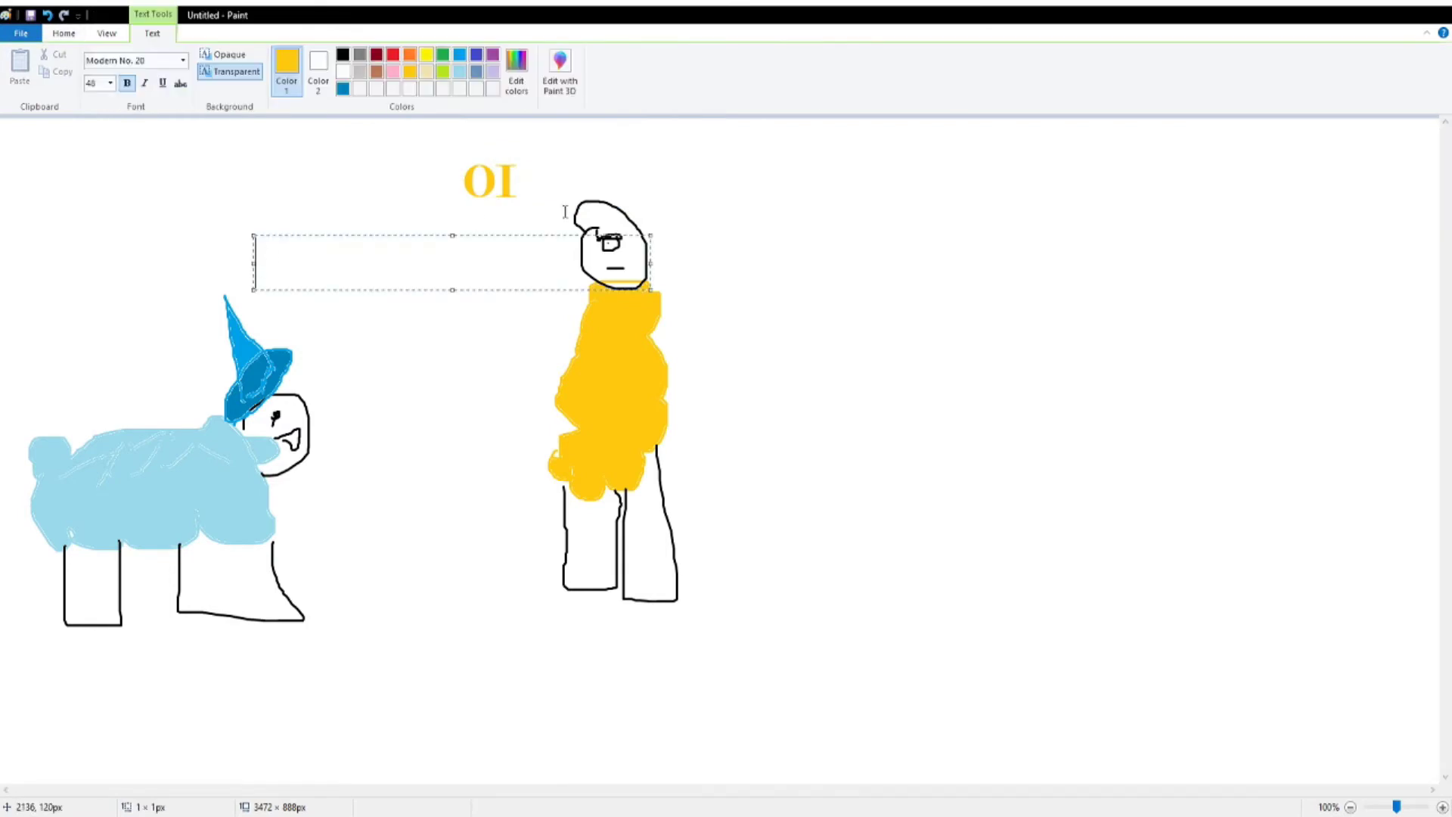
pyautogui.write('Oi')
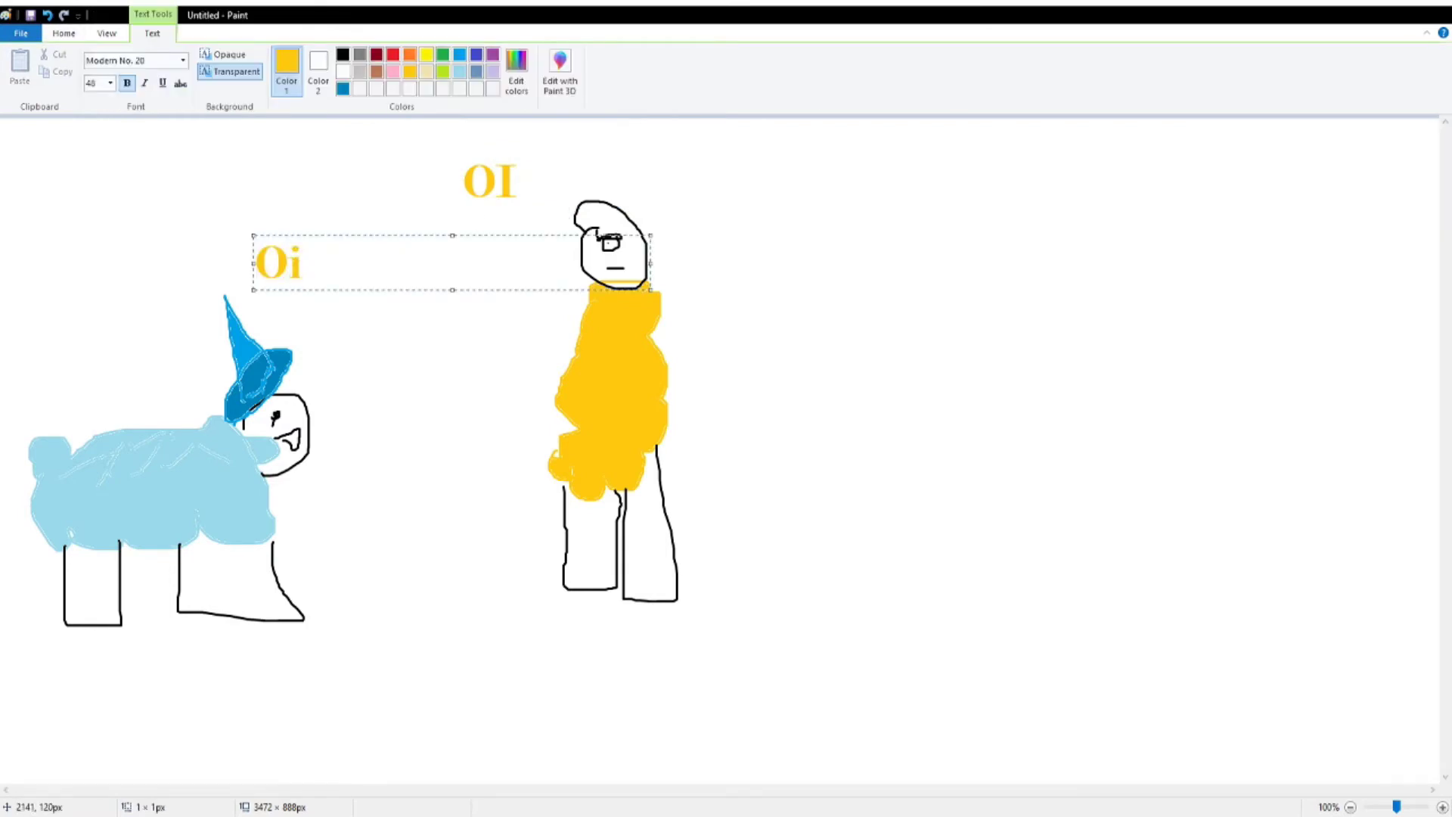
pyautogui.click(502, 313)
pyautogui.moveTo(538, 307); pyautogui.dragTo(243, 138)
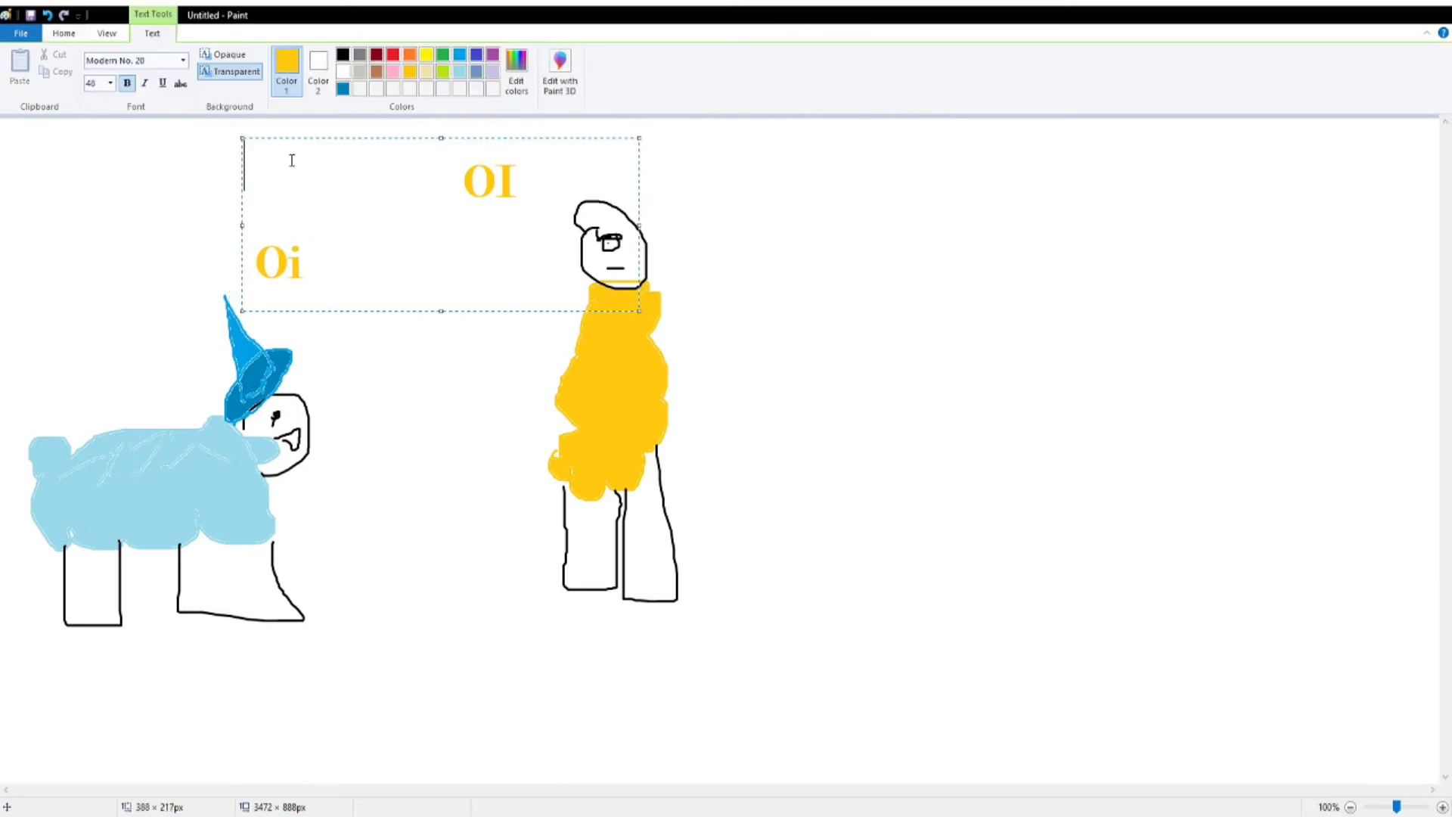
pyautogui.click(174, 175)
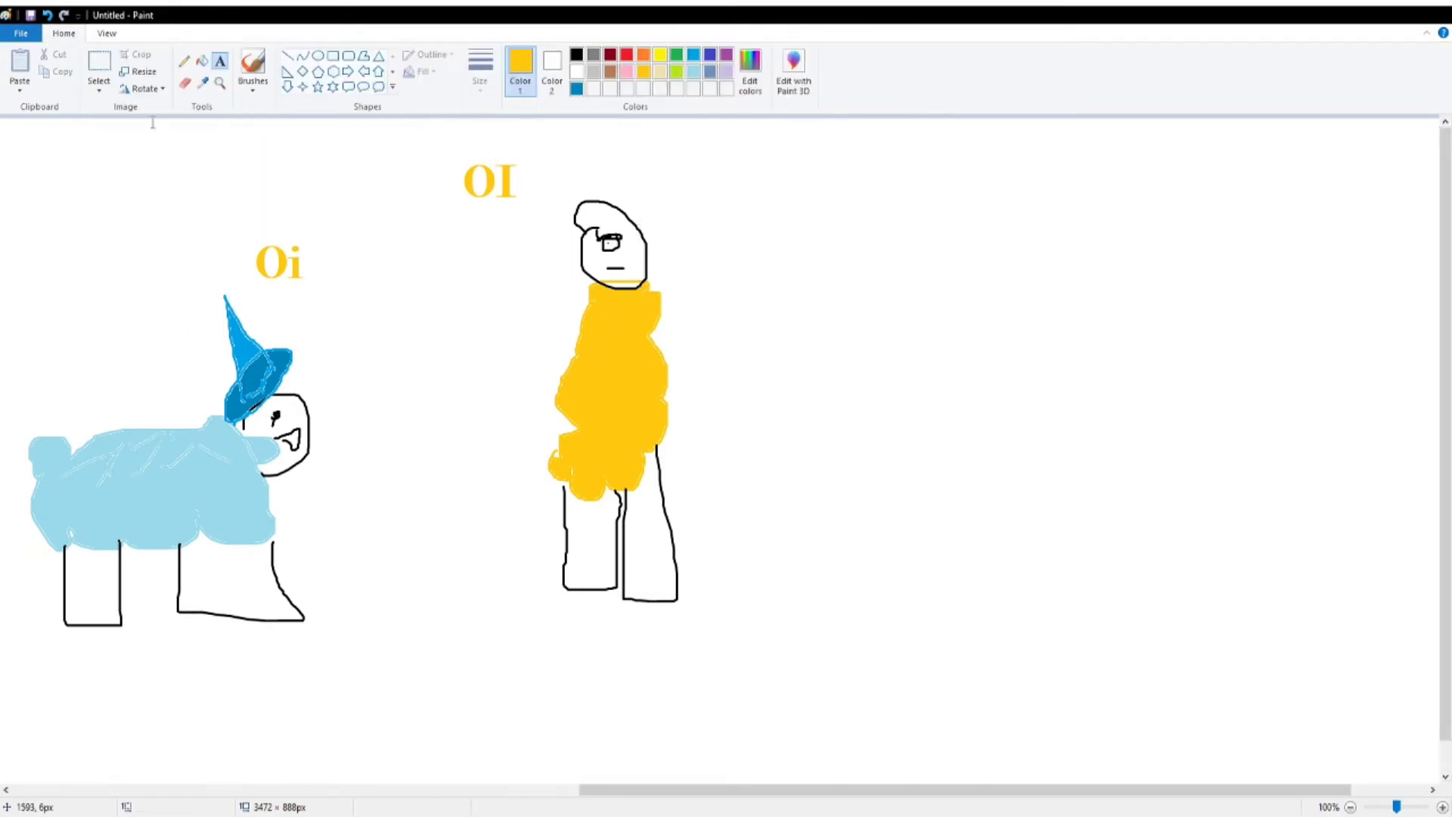
# - Select the 'Oi' and 'OI' text and delete it
pyautogui.click(110, 83)
pyautogui.moveTo(230, 143); pyautogui.dragTo(533, 306)
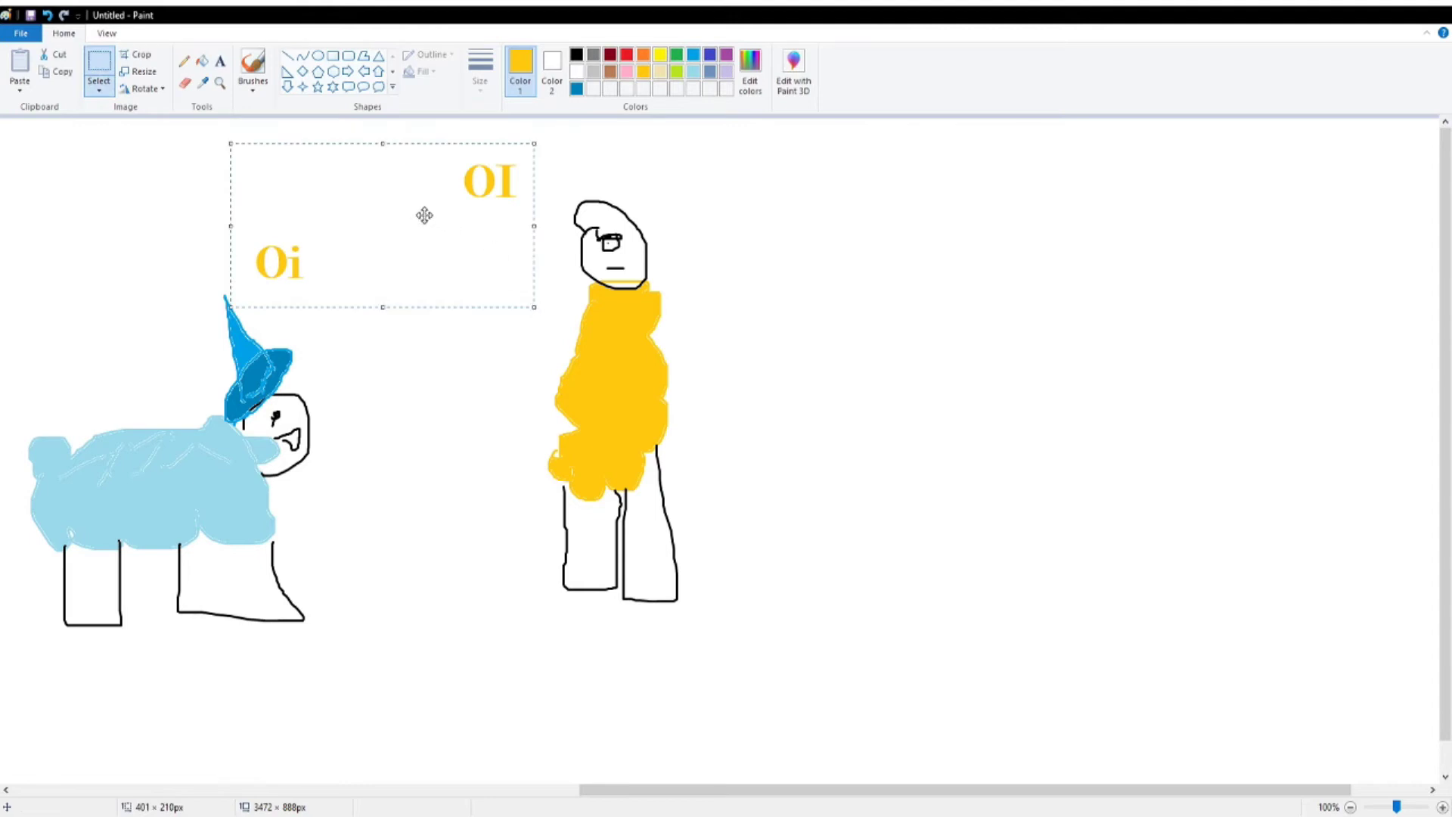
pyautogui.press('Delete')
# - Write a large yellow 'HOW ARE YOU' caption above the standing yellow figure's head
pyautogui.click(220, 61)
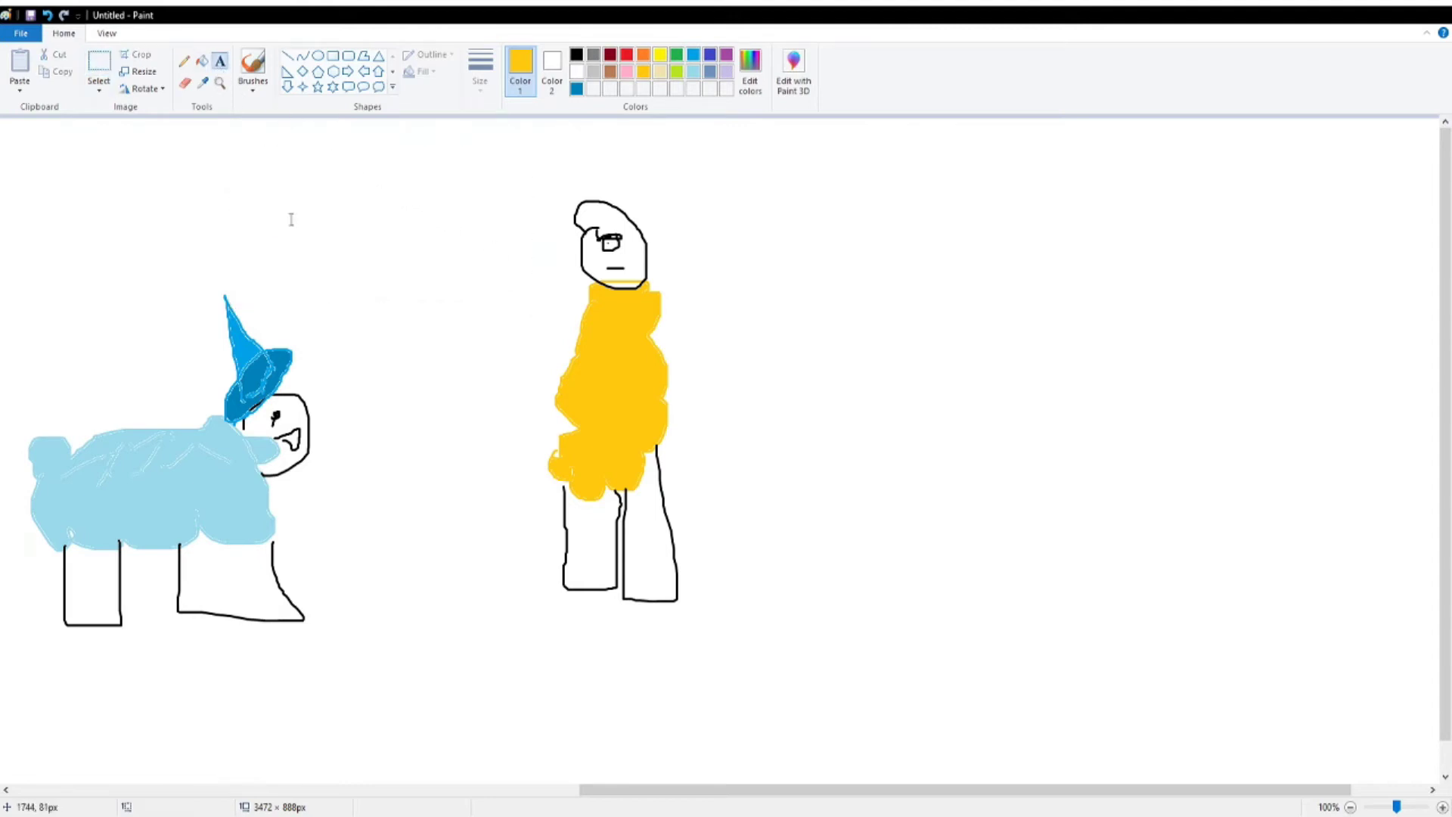
pyautogui.click(441, 143)
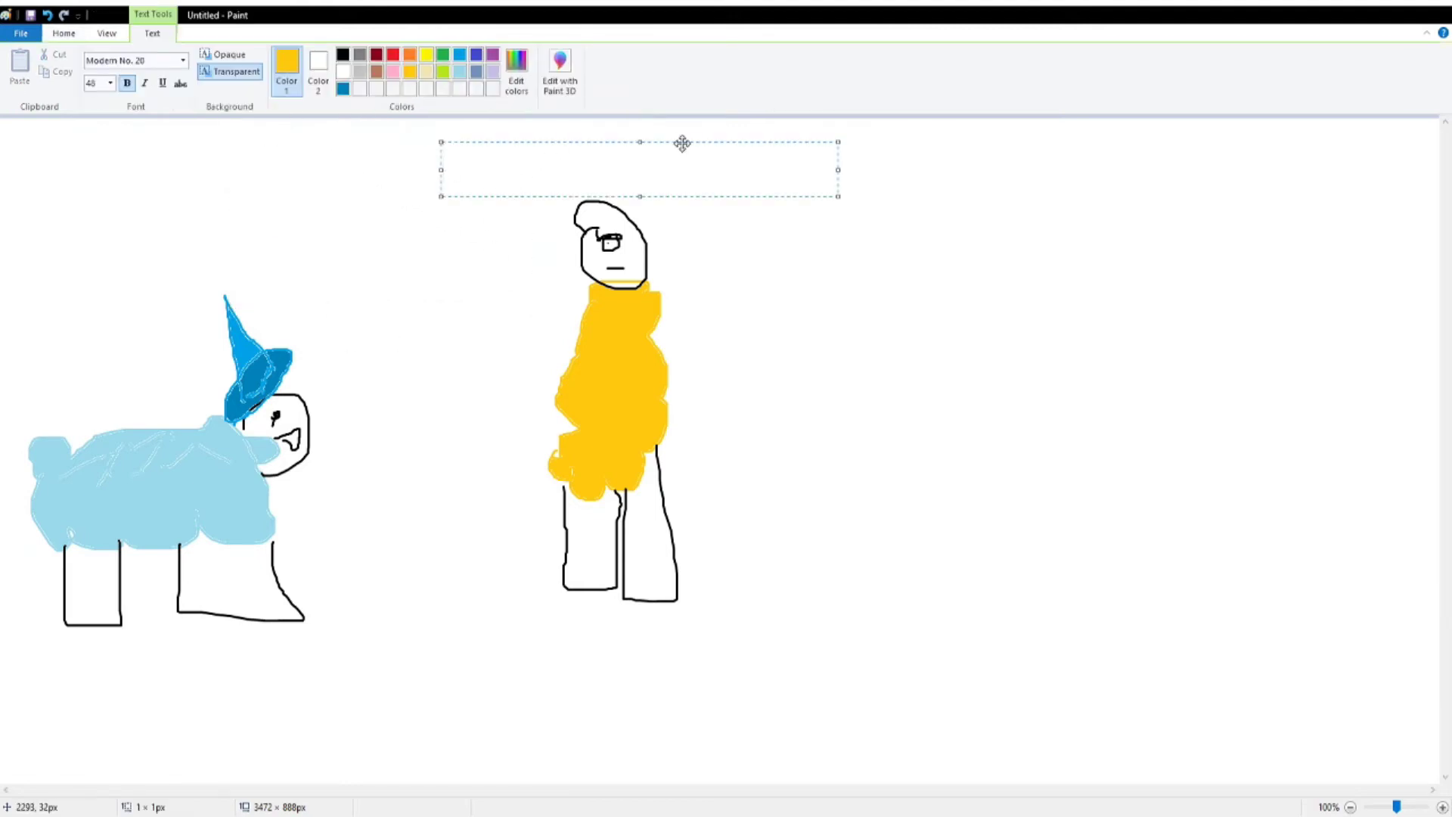
pyautogui.write('HOW ARE ')
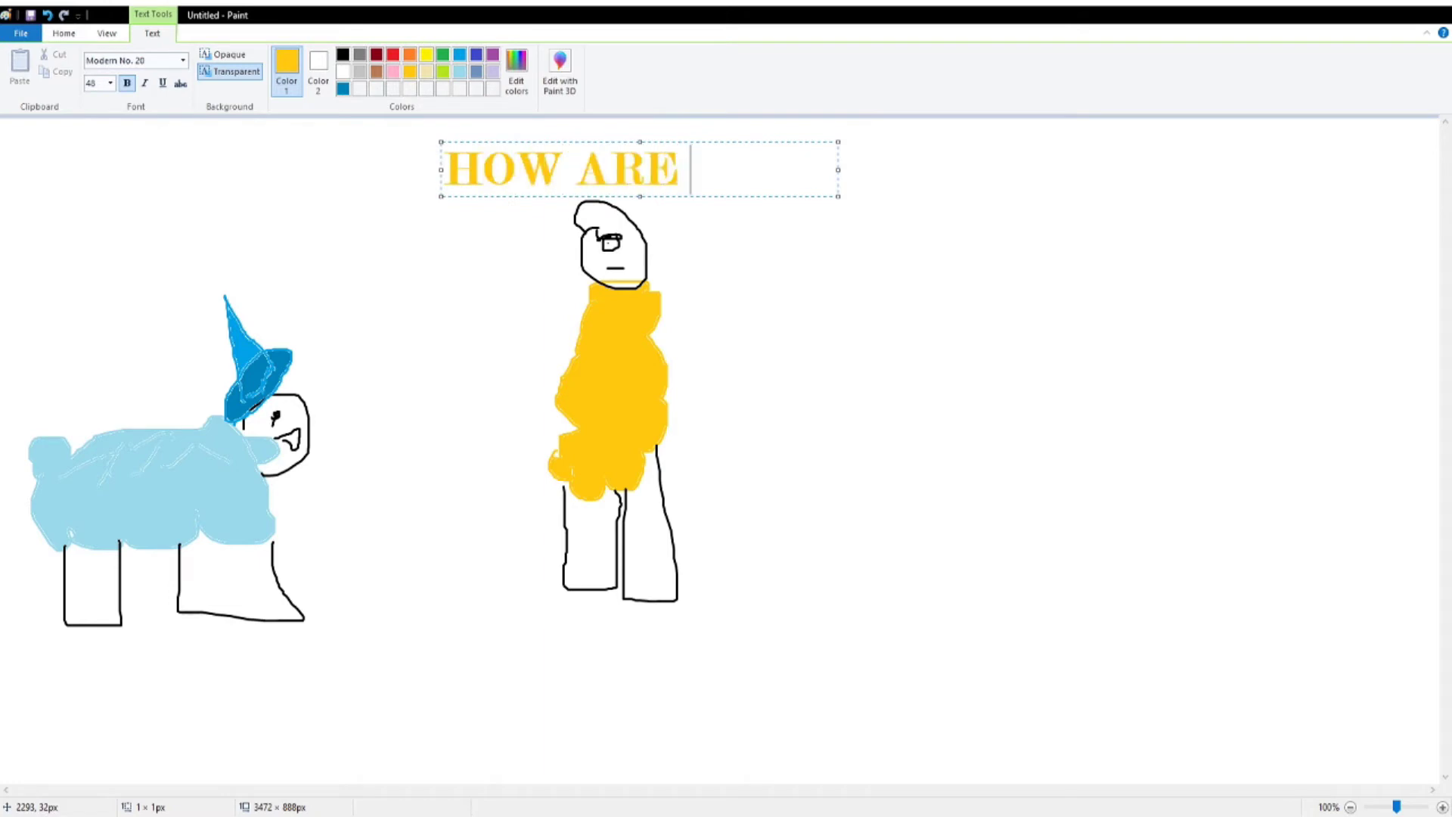
pyautogui.write('YOU')
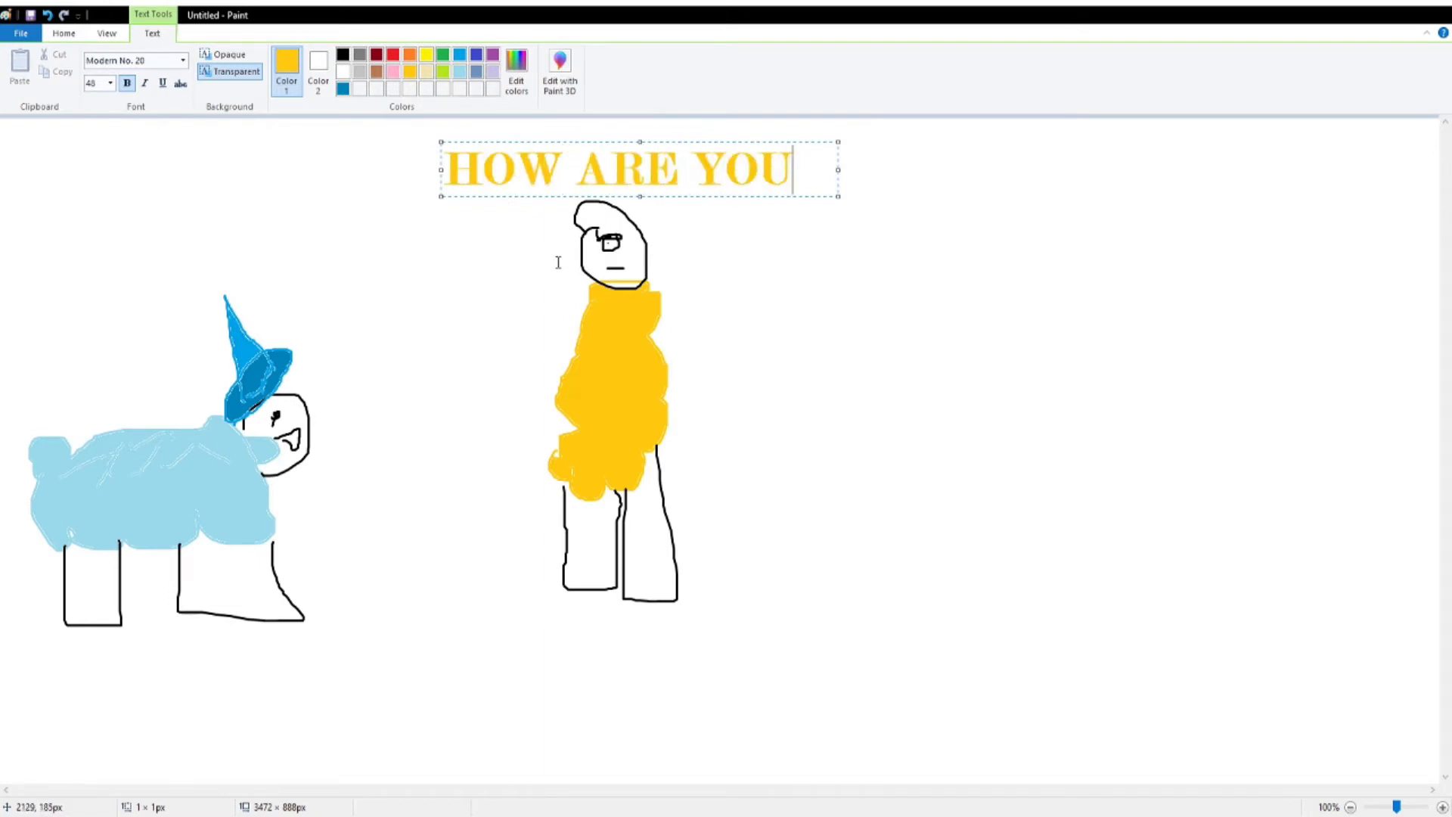
pyautogui.click(558, 263)
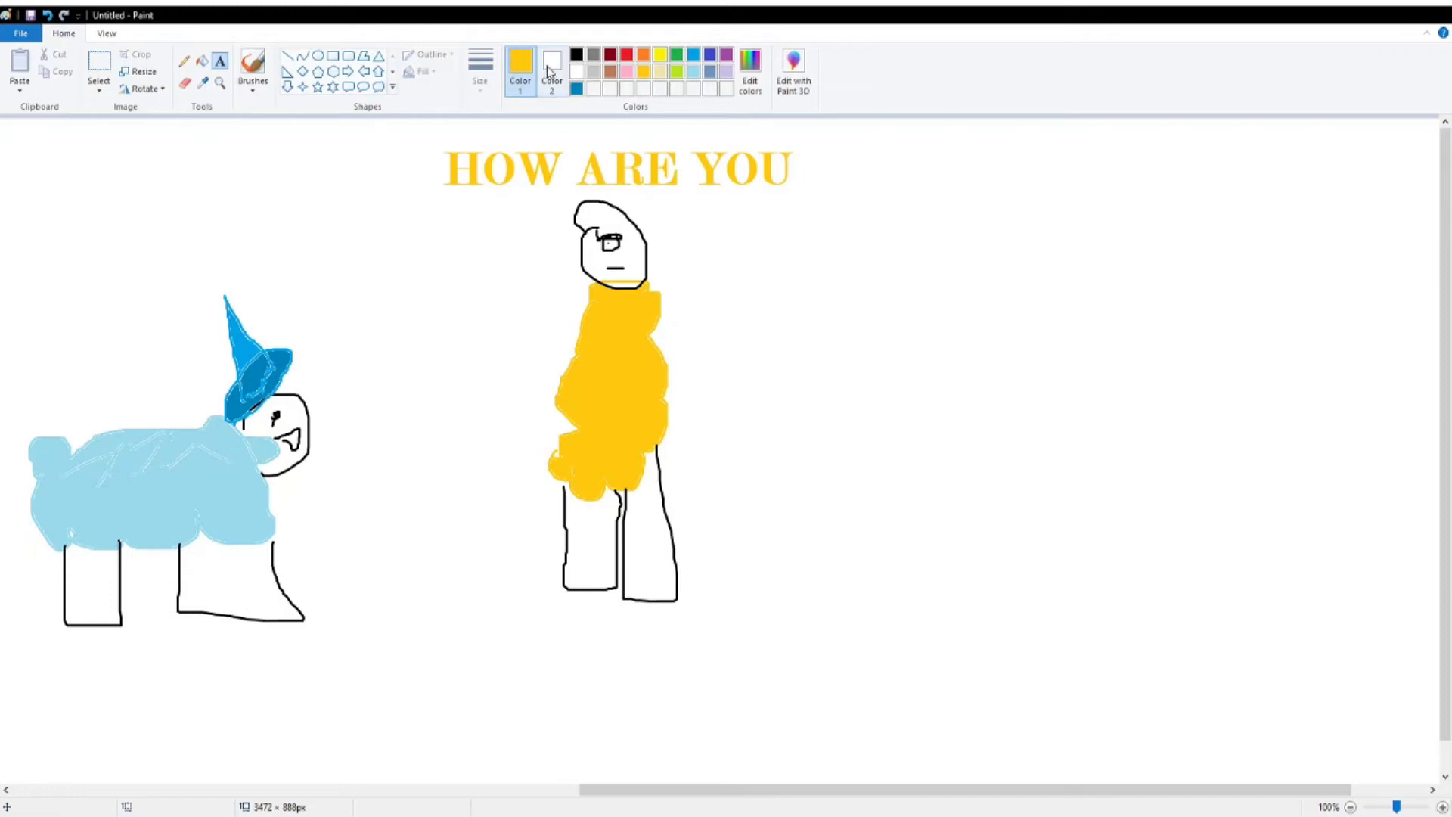
pyautogui.click(553, 83)
# - Pick light blue and start a text box above the sheep, deleting the first typing attempts
pyautogui.click(692, 72)
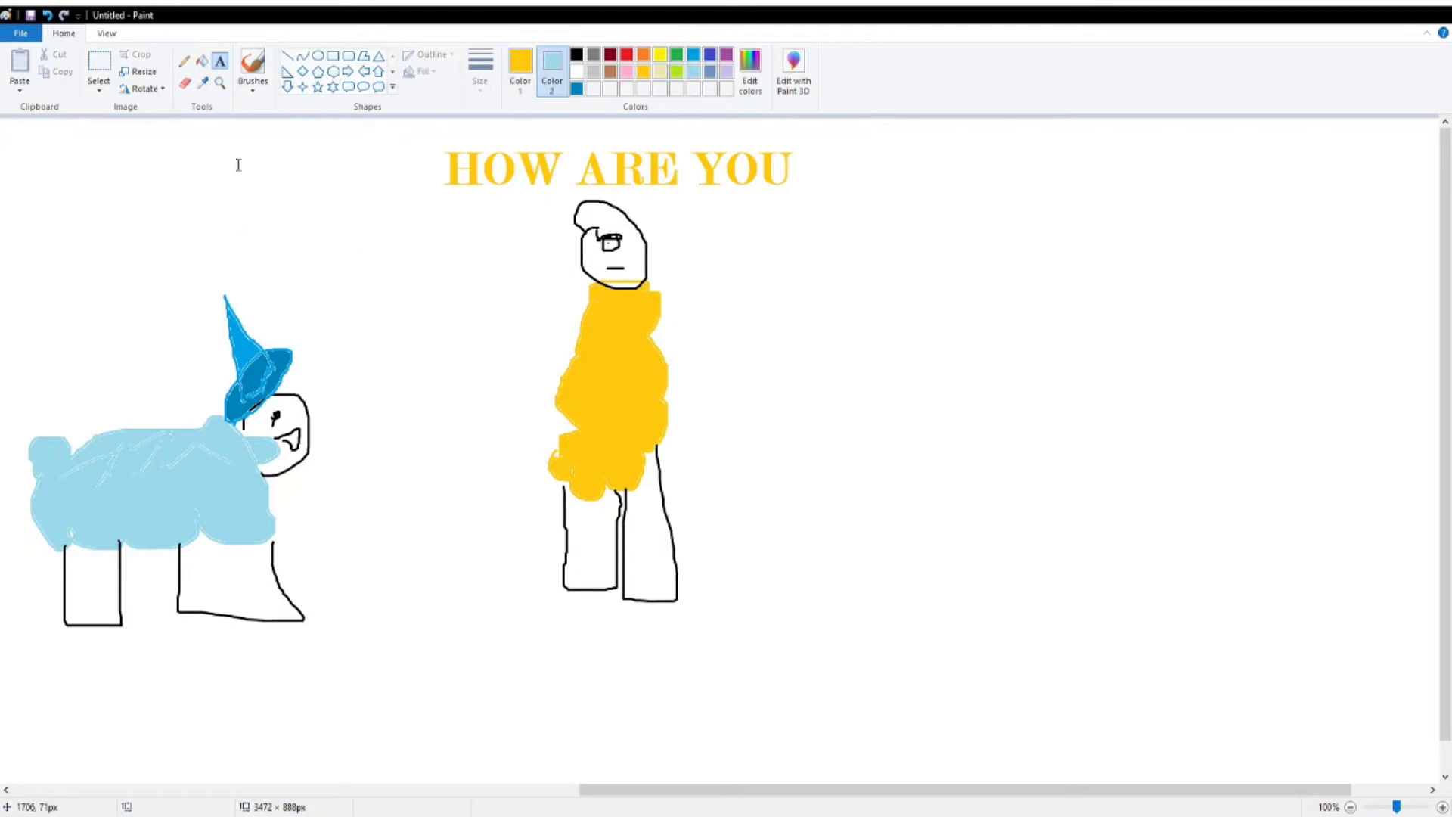
pyautogui.click(283, 257)
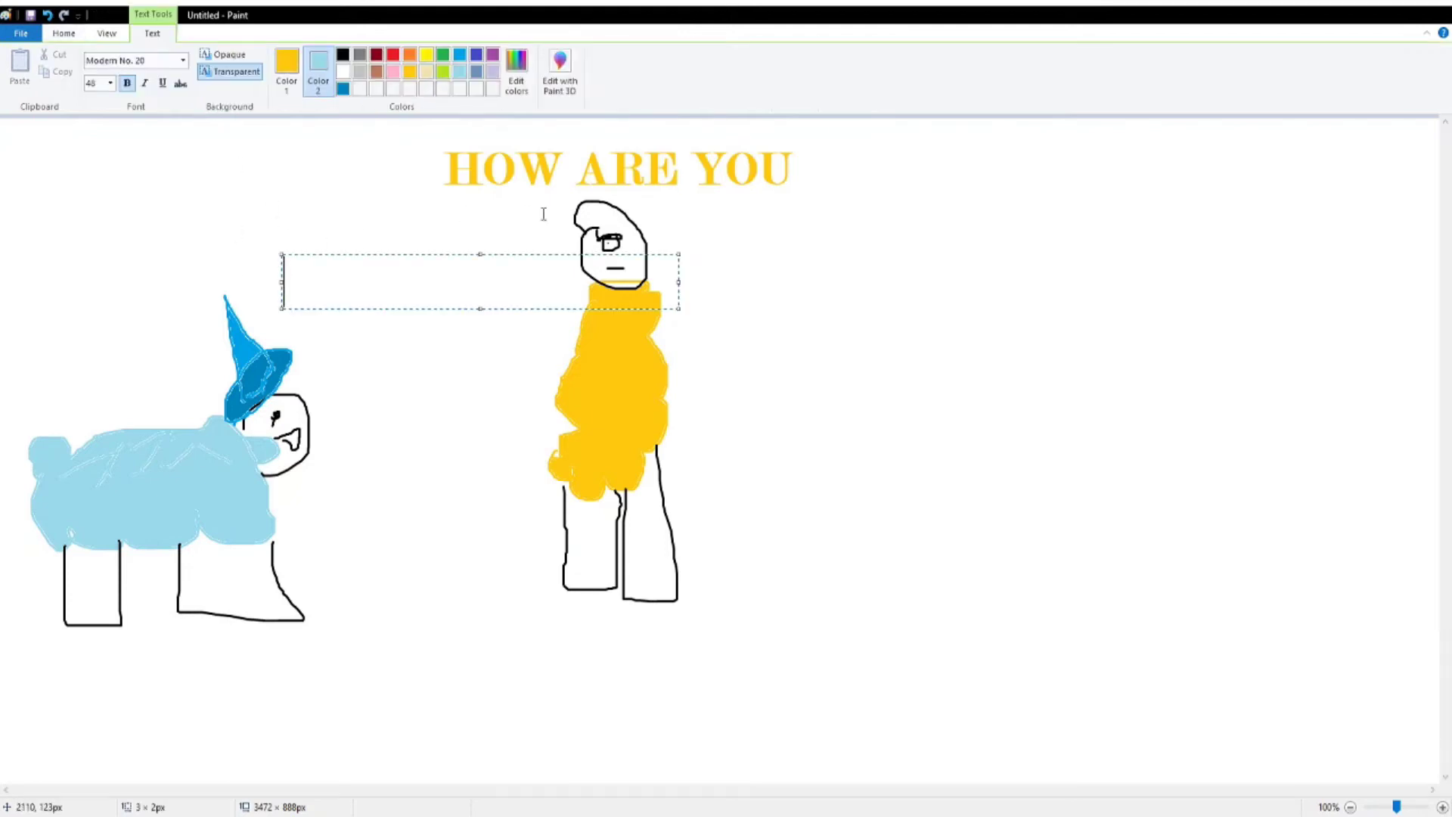
pyautogui.write('AM')
pyautogui.press('BackSpace')
pyautogui.press('BackSpace')
pyautogui.write('Am')
pyautogui.press('BackSpace')
pyautogui.press('BackSpace')
# - Make light blue the text colour and write 'Am good' above the hatted sheep
pyautogui.click(286, 67)
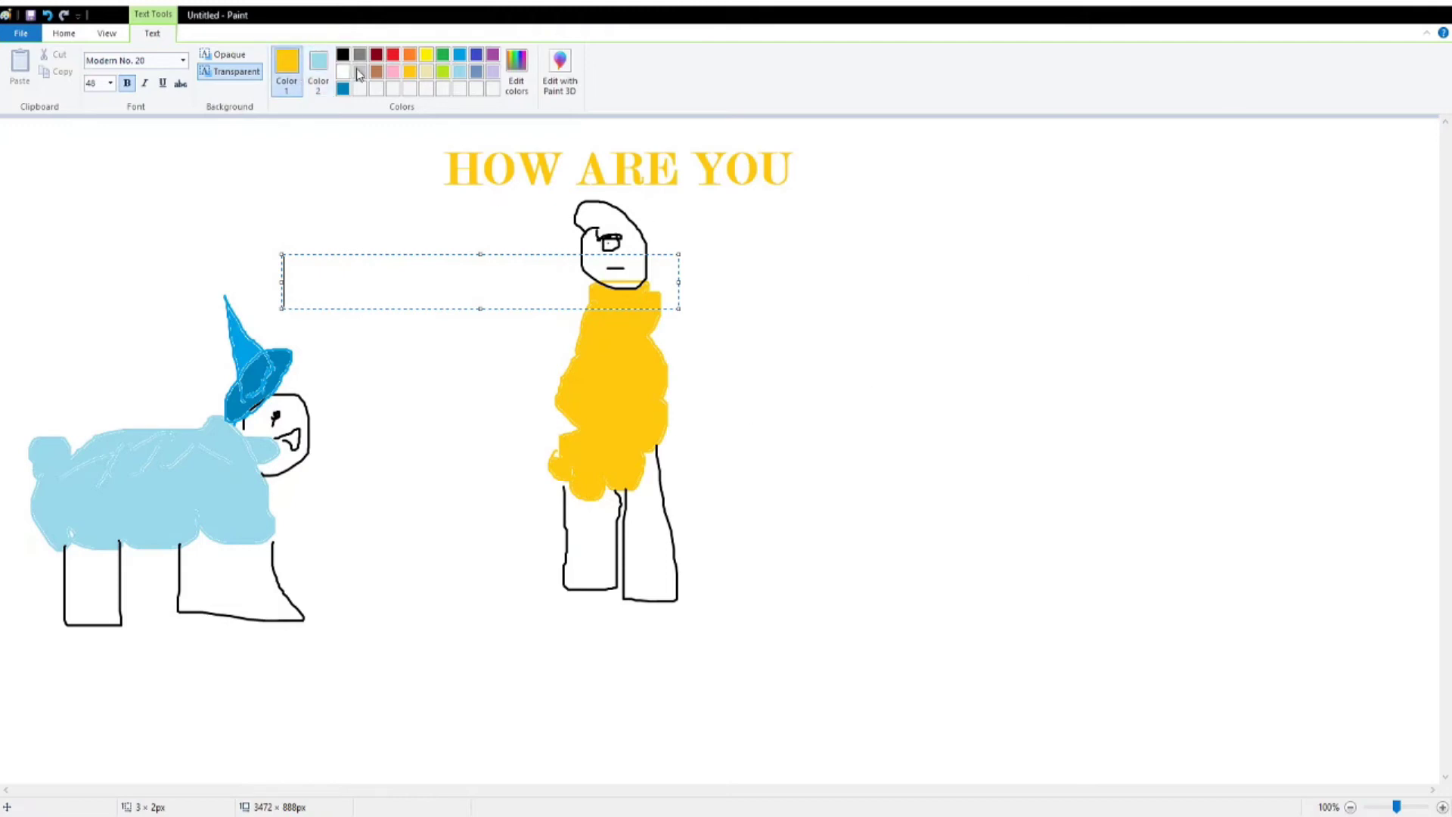
pyautogui.click(460, 71)
pyautogui.write('An')
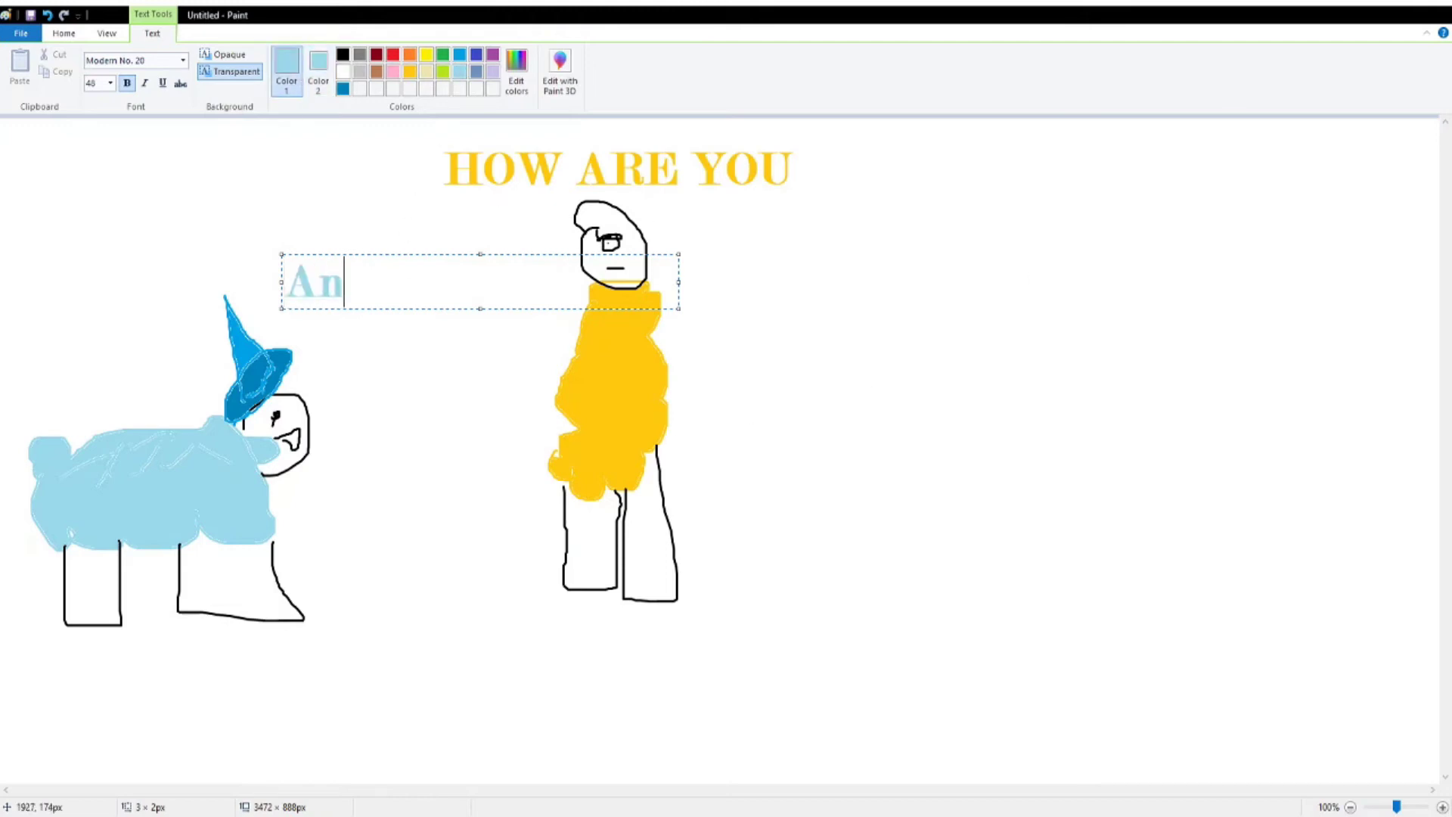
pyautogui.press('BackSpace')
pyautogui.write('m good')
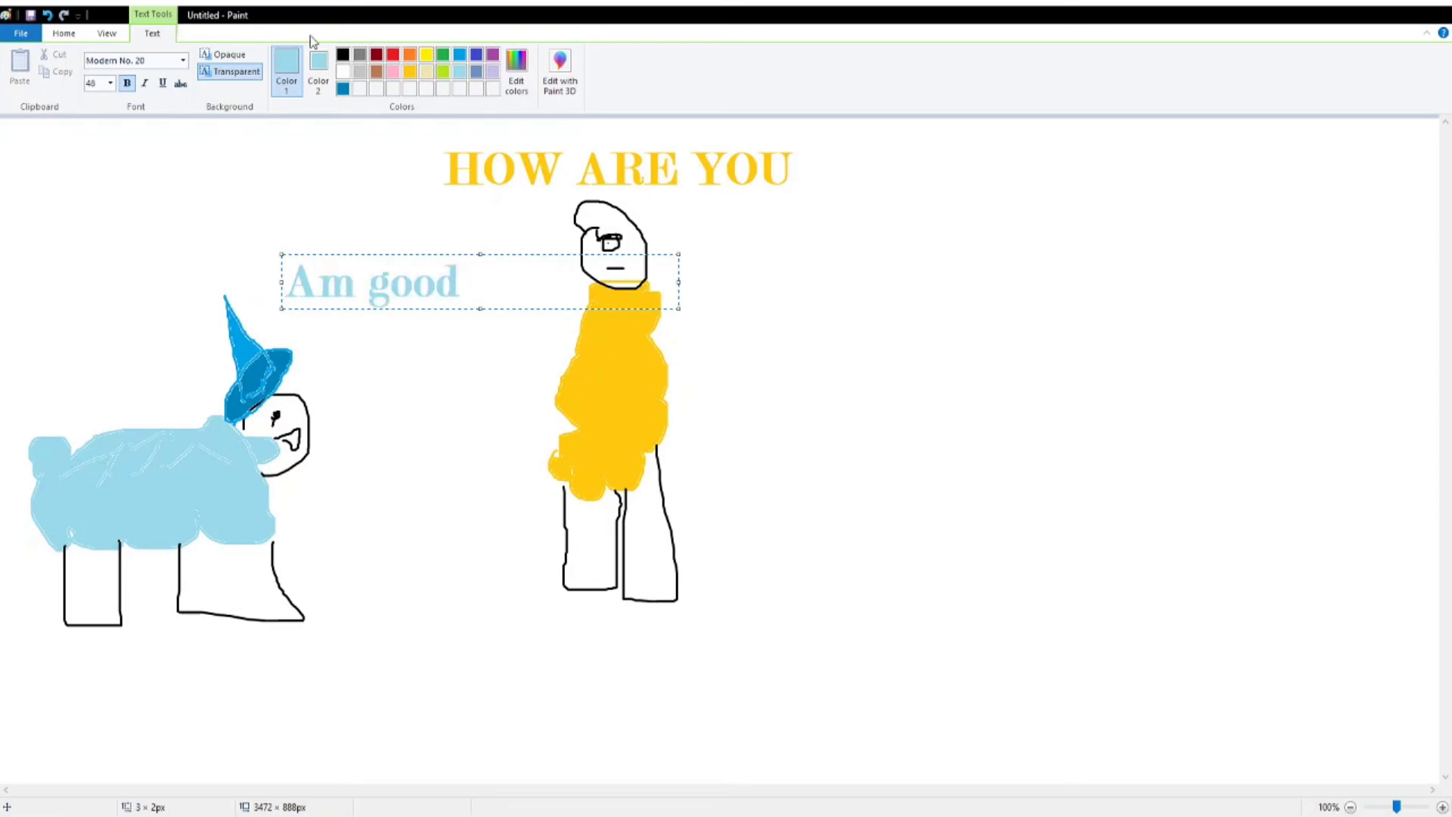
pyautogui.click(409, 71)
# - Erase the 'Am good' and 'HOW ARE YOU' captions and the light-blue top bar with rectangle selections
pyautogui.click(276, 185)
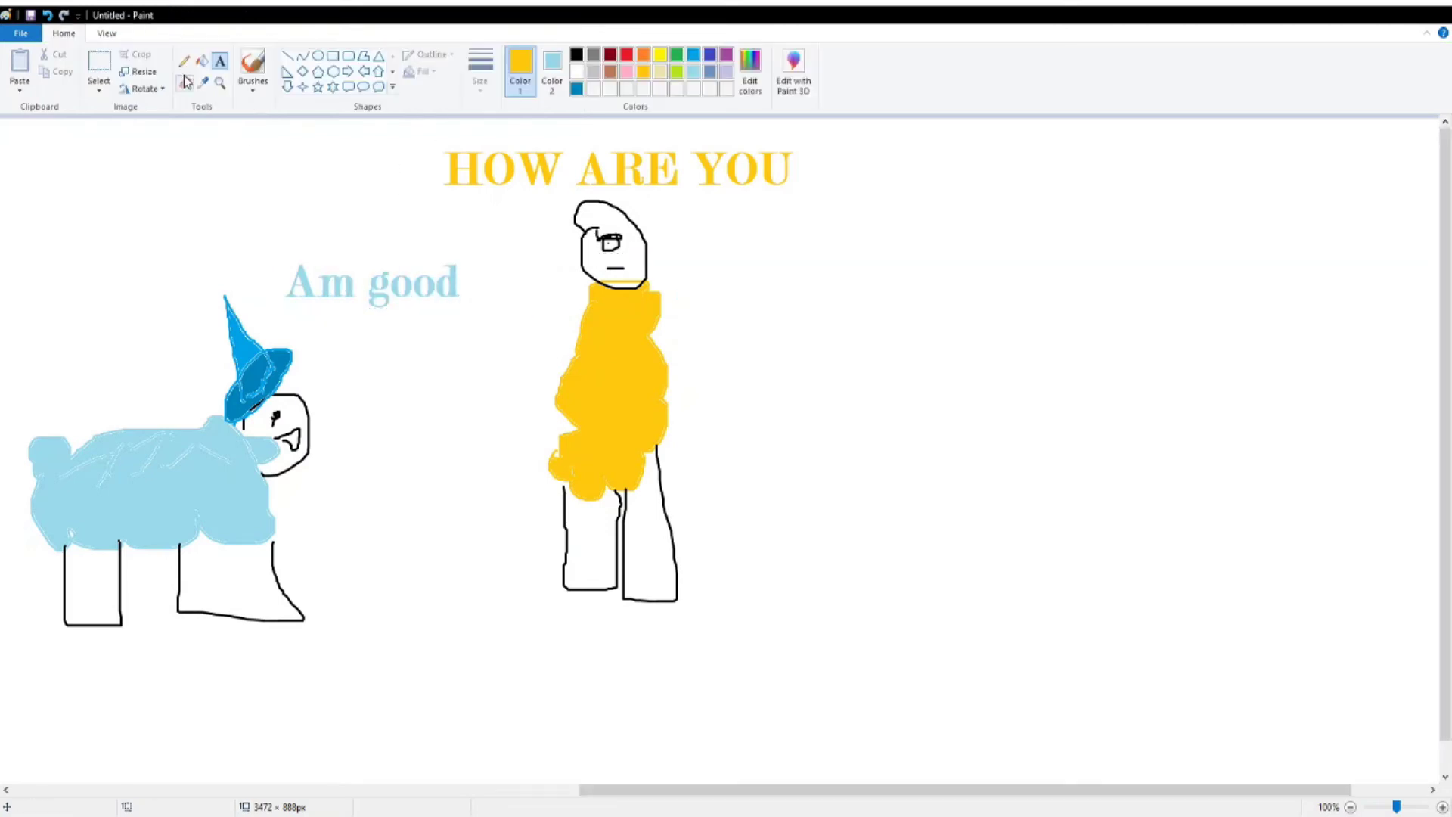
pyautogui.click(98, 69)
pyautogui.moveTo(277, 237); pyautogui.dragTo(465, 314)
pyautogui.press('Delete')
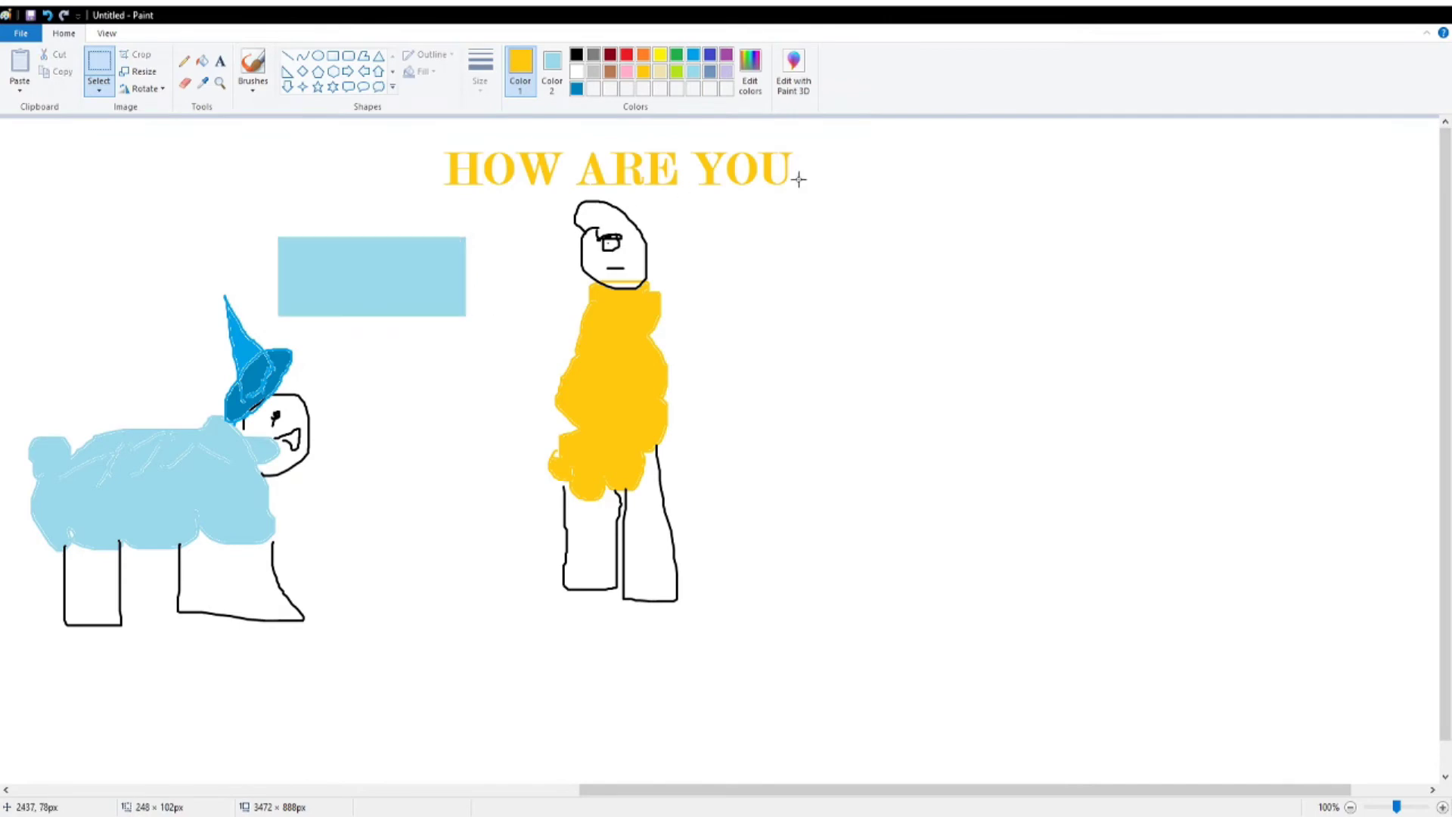
pyautogui.moveTo(829, 190); pyautogui.dragTo(388, 123)
pyautogui.press('Delete')
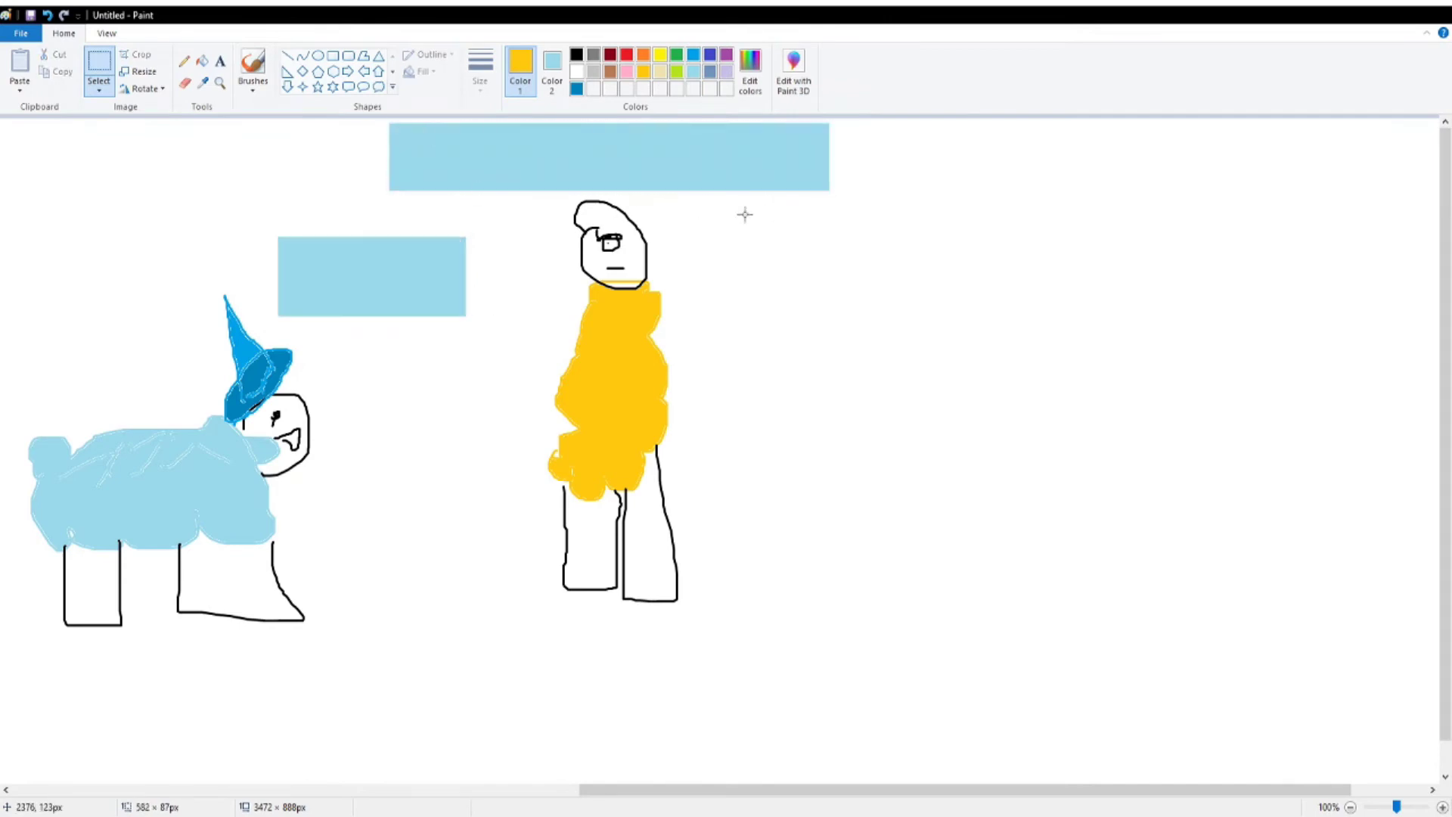
pyautogui.click(552, 72)
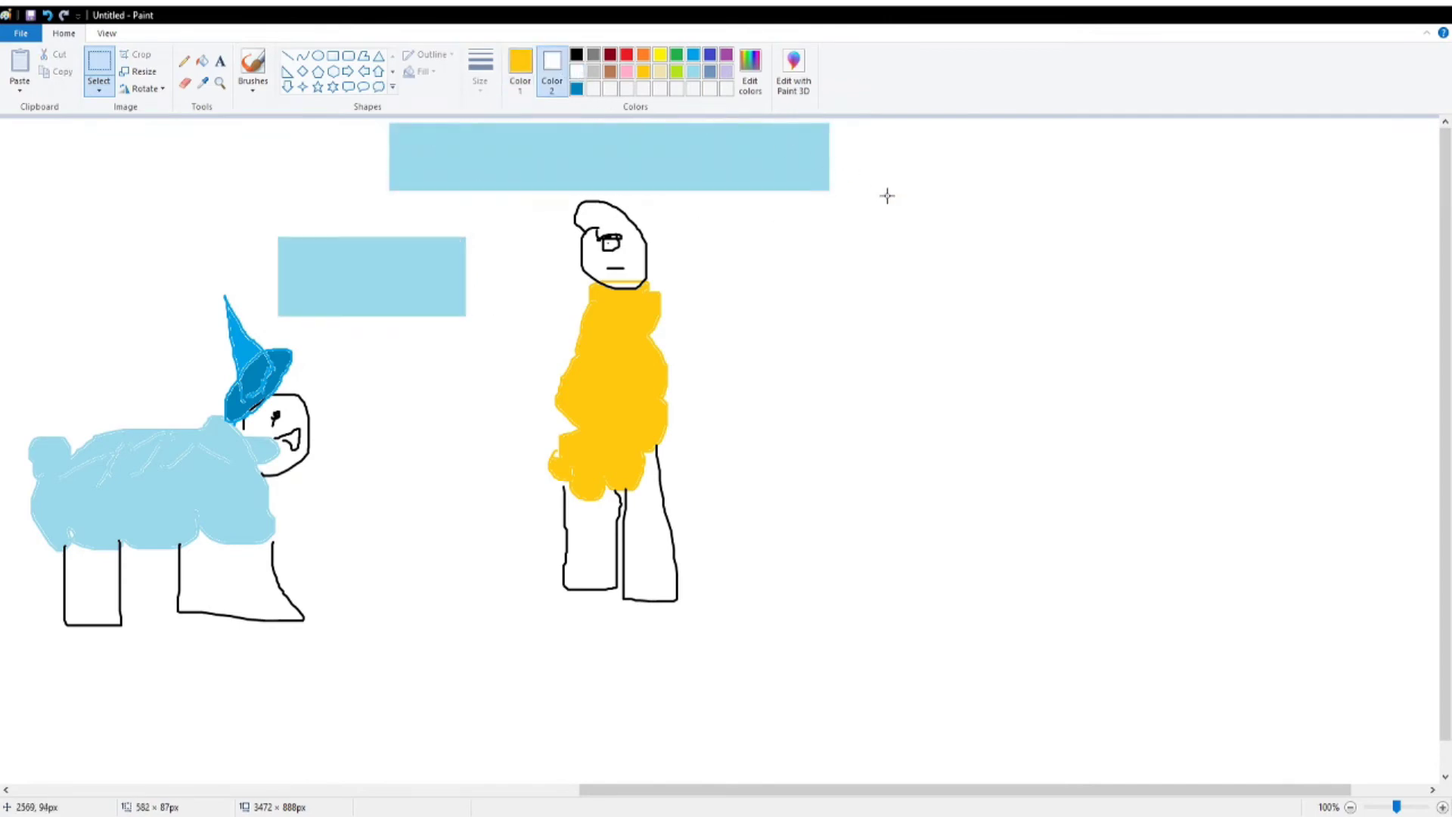
pyautogui.moveTo(869, 195); pyautogui.dragTo(330, 114)
pyautogui.press('Delete')
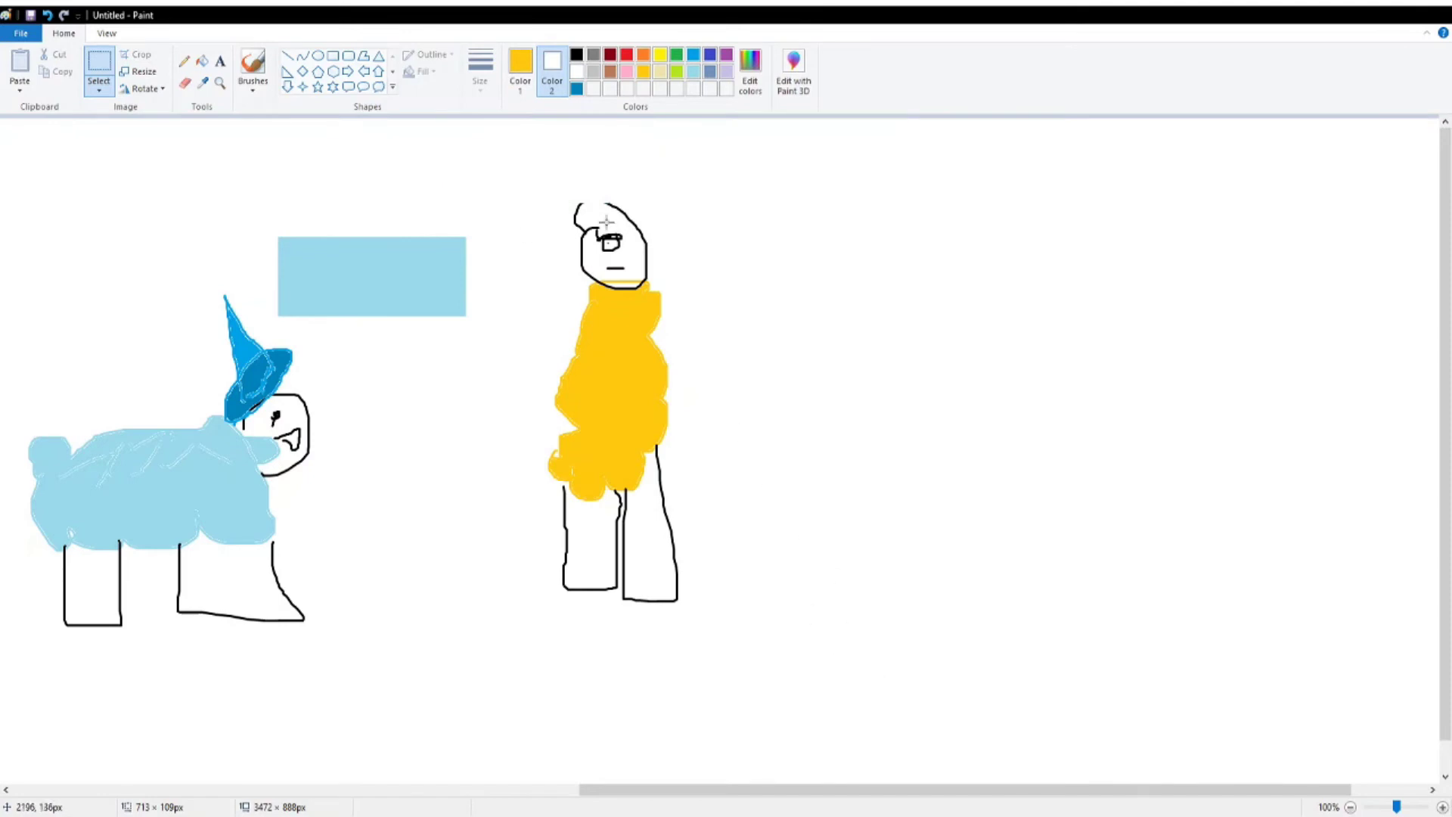
# - Place a yellow text box over the yellow figure's head
pyautogui.click(220, 60)
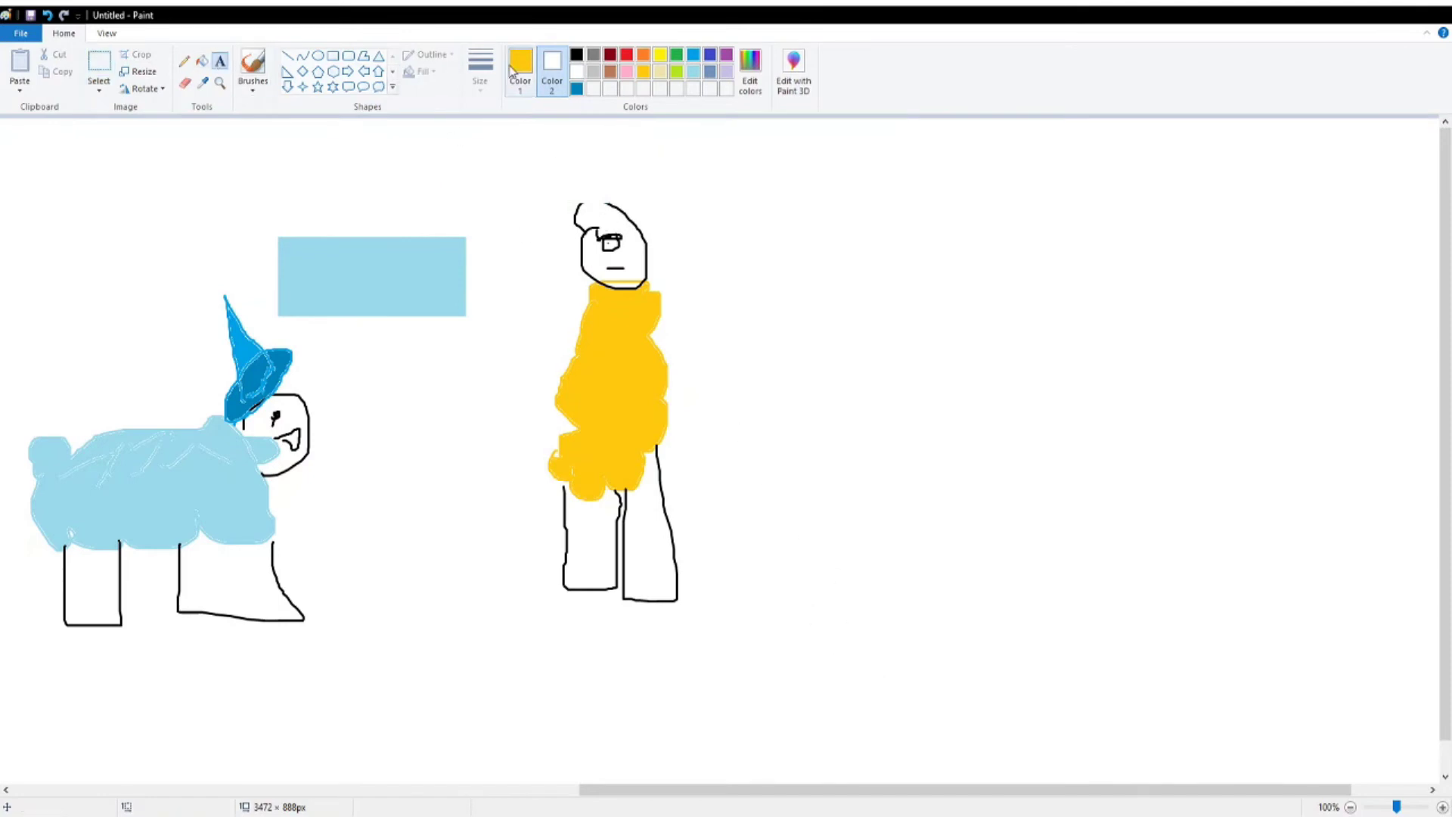
pyautogui.click(511, 70)
pyautogui.click(509, 173)
# - Type a long yellow 'AHHHHHH…' scream above the figure and commit it
pyautogui.write('AH')
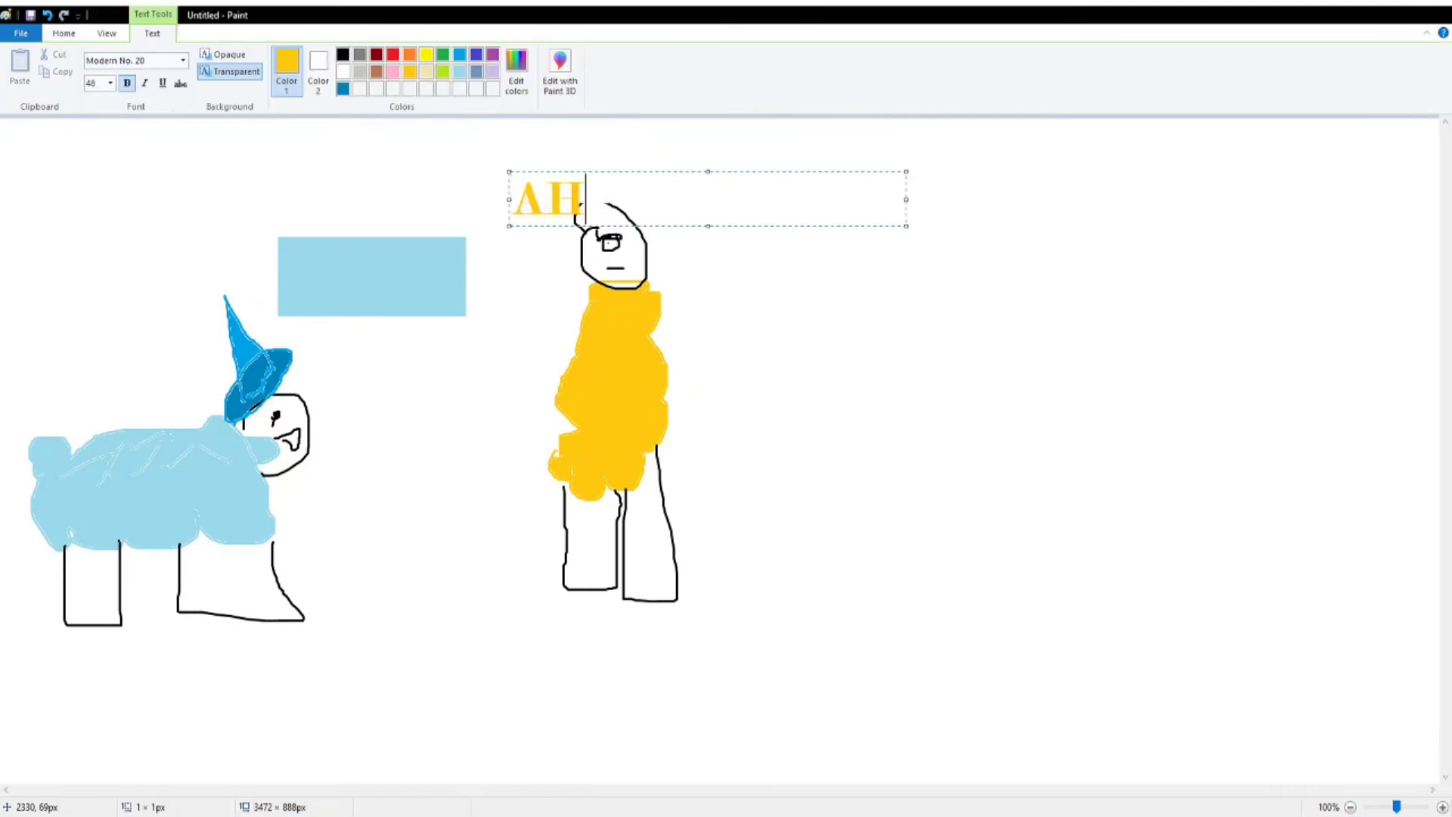
pyautogui.write('HHHHHHHHHHHHHHHHHHHH')
pyautogui.click(1118, 431)
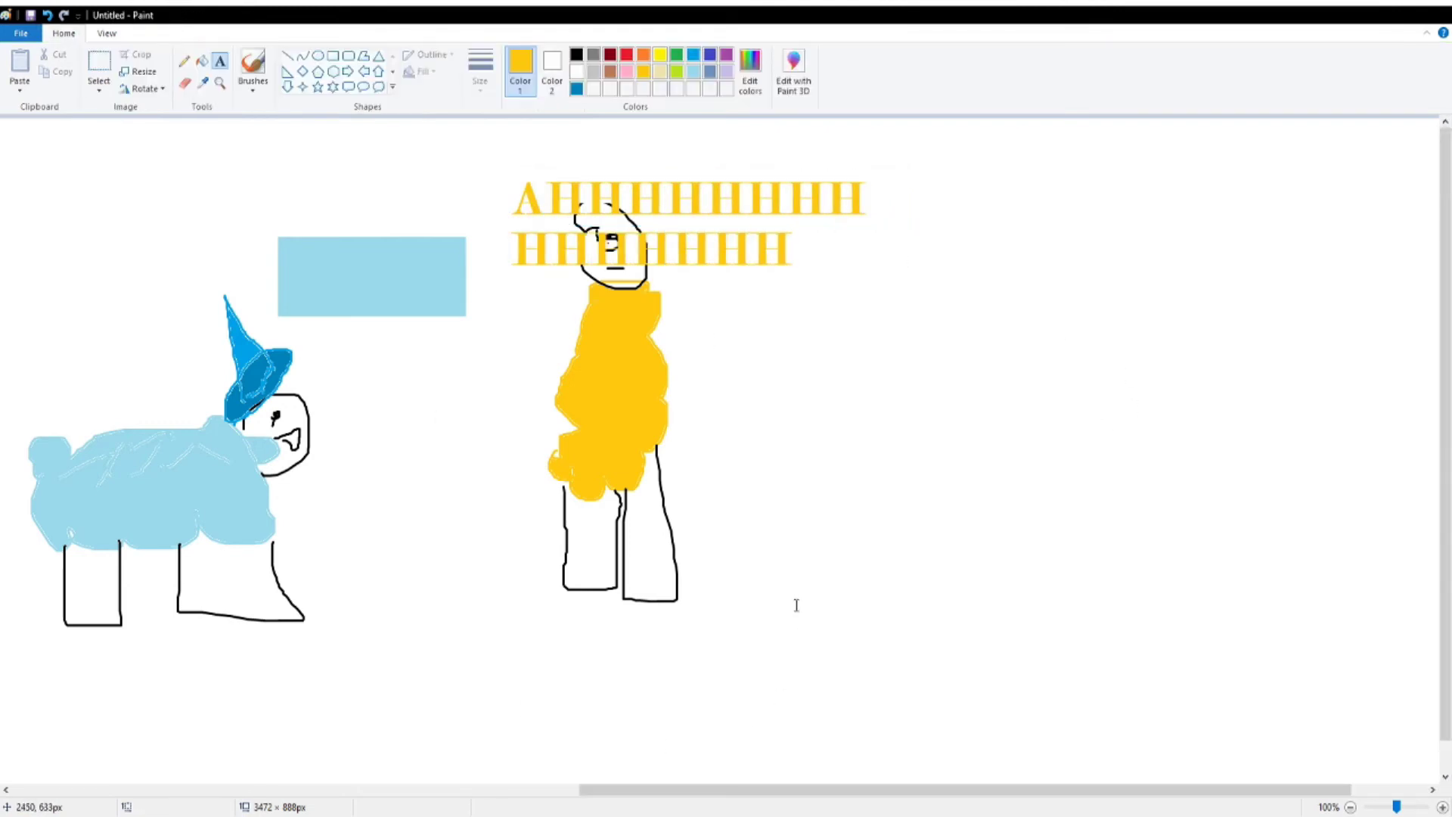
pyautogui.click(99, 65)
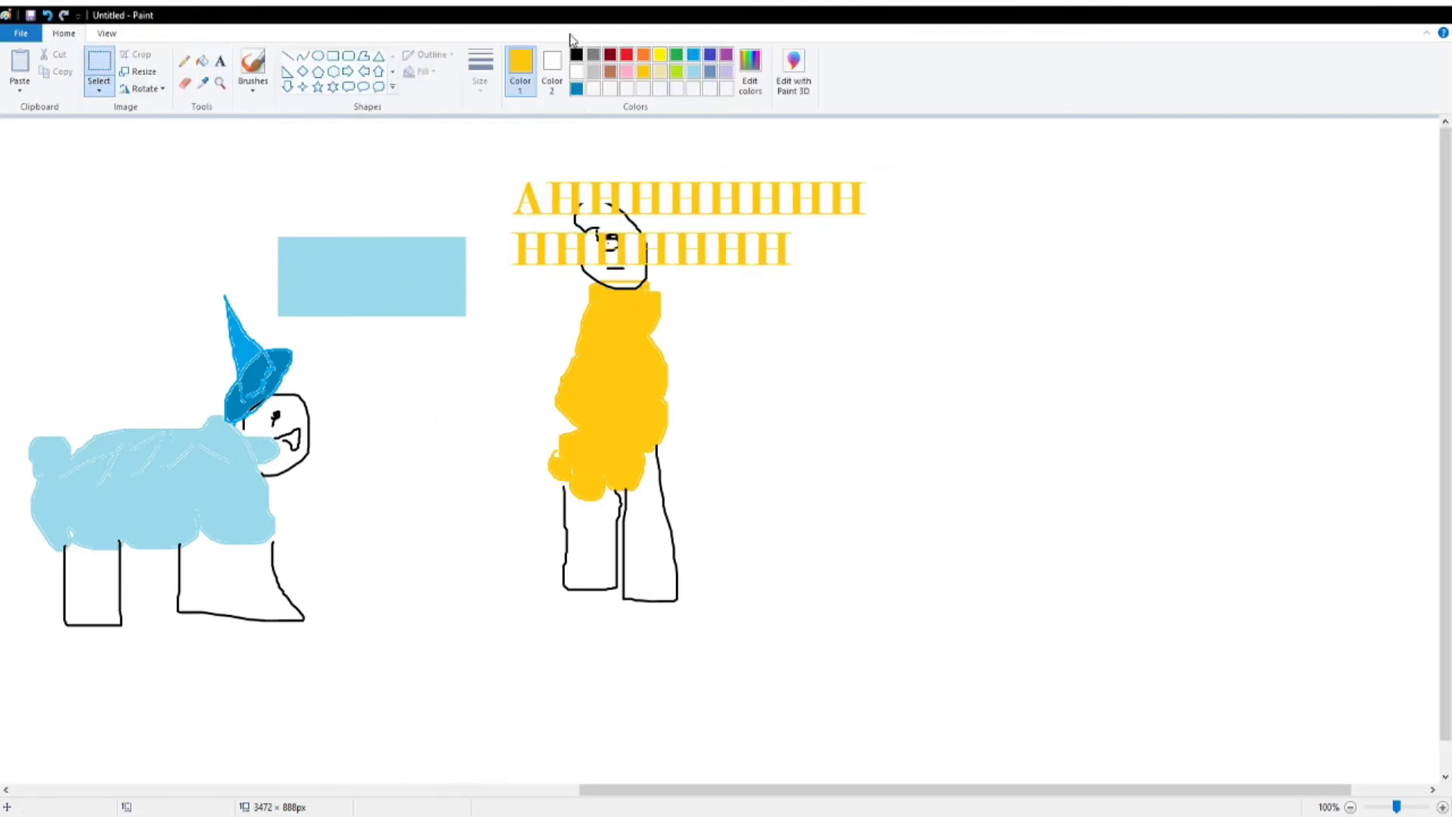
# - Spray light blue around the yellow figure with the Airbrush, then undo the spray
pyautogui.click(692, 75)
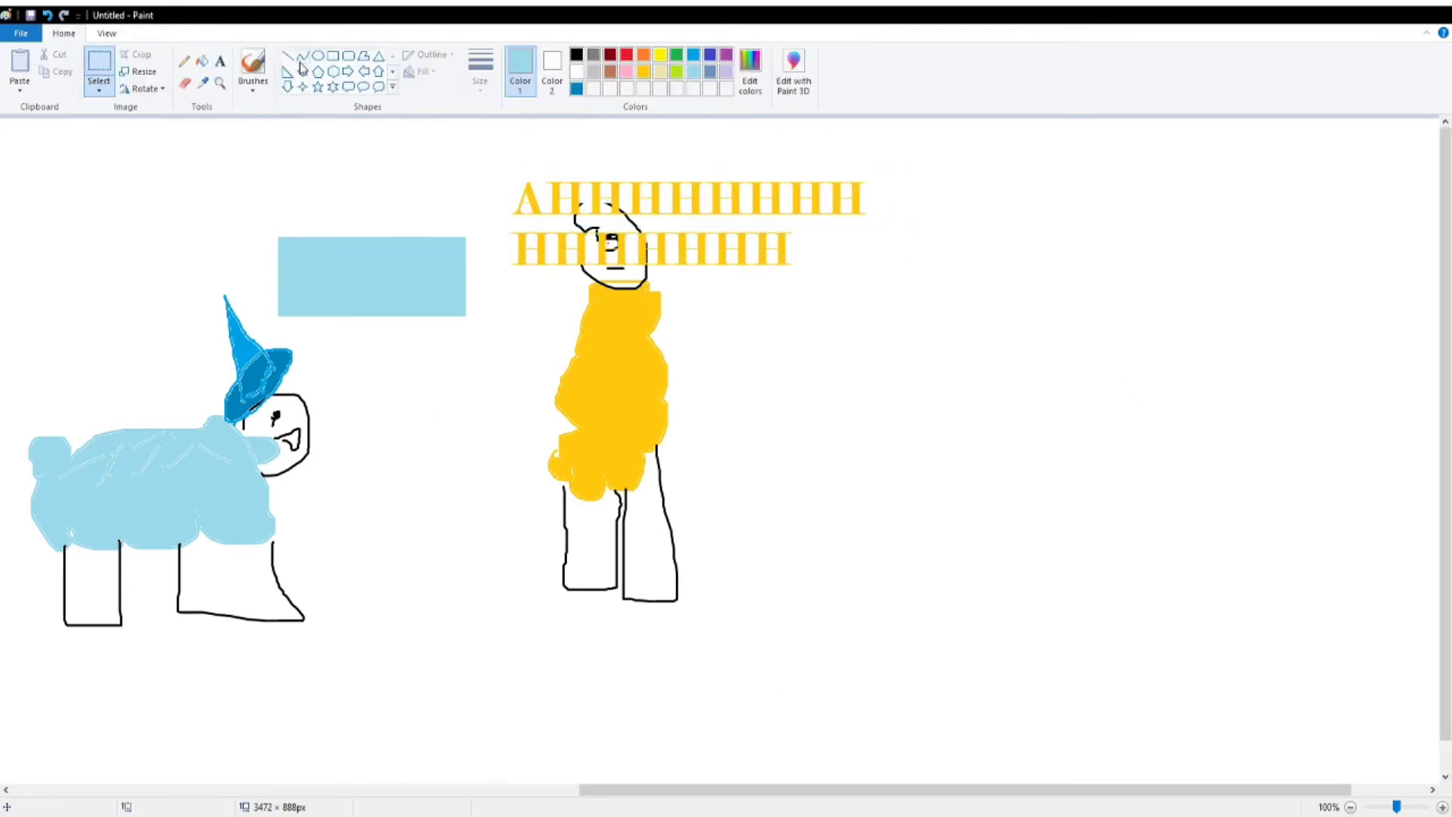
pyautogui.click(253, 66)
pyautogui.moveTo(353, 319); pyautogui.dragTo(436, 442)
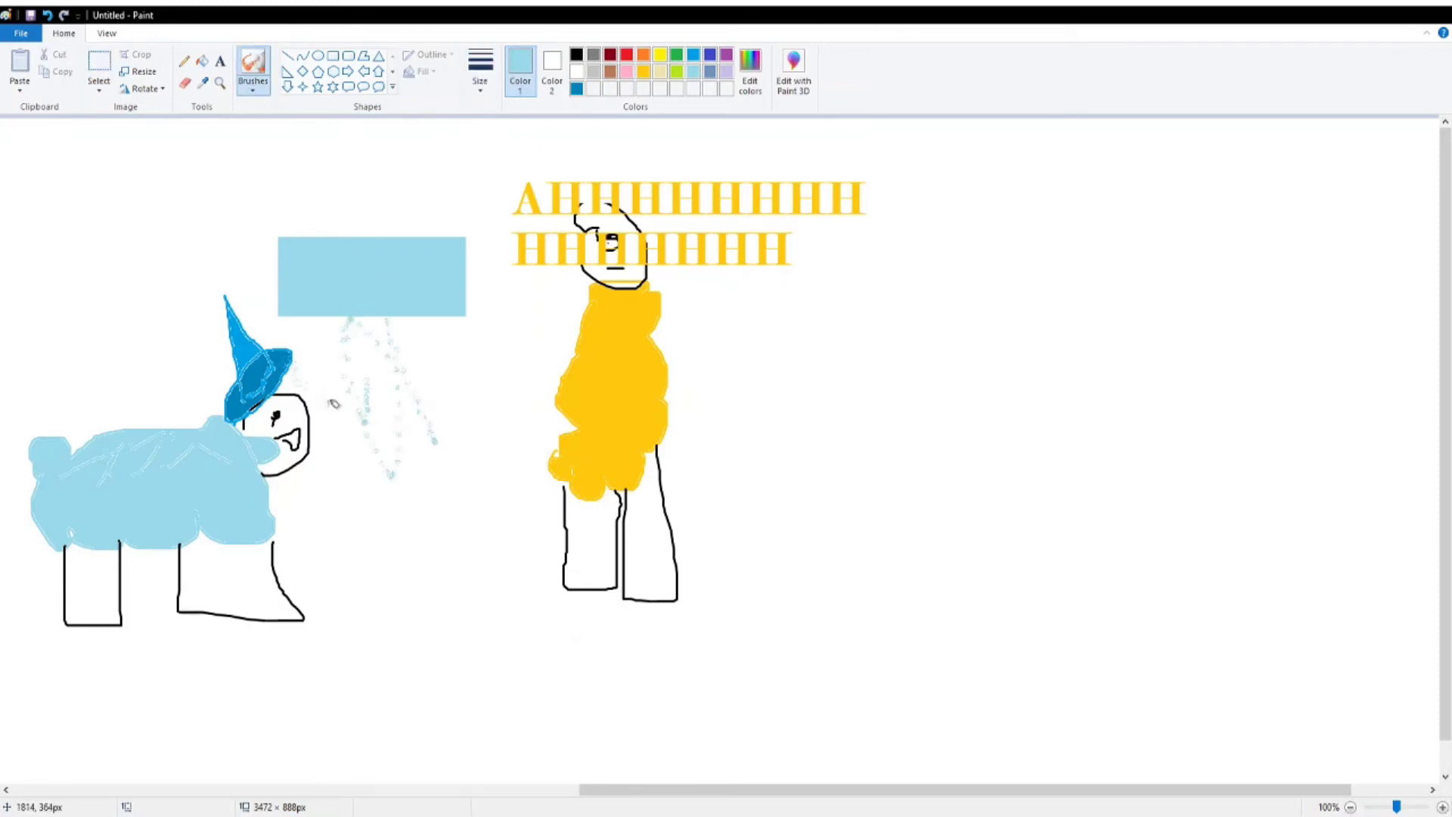
pyautogui.moveTo(333, 404)
pyautogui.mouseDown()
pyautogui.moveTo(383, 301)
pyautogui.moveTo(464, 386)
pyautogui.moveTo(566, 287)
pyautogui.moveTo(656, 291)
pyautogui.moveTo(586, 615)
pyautogui.mouseUp()
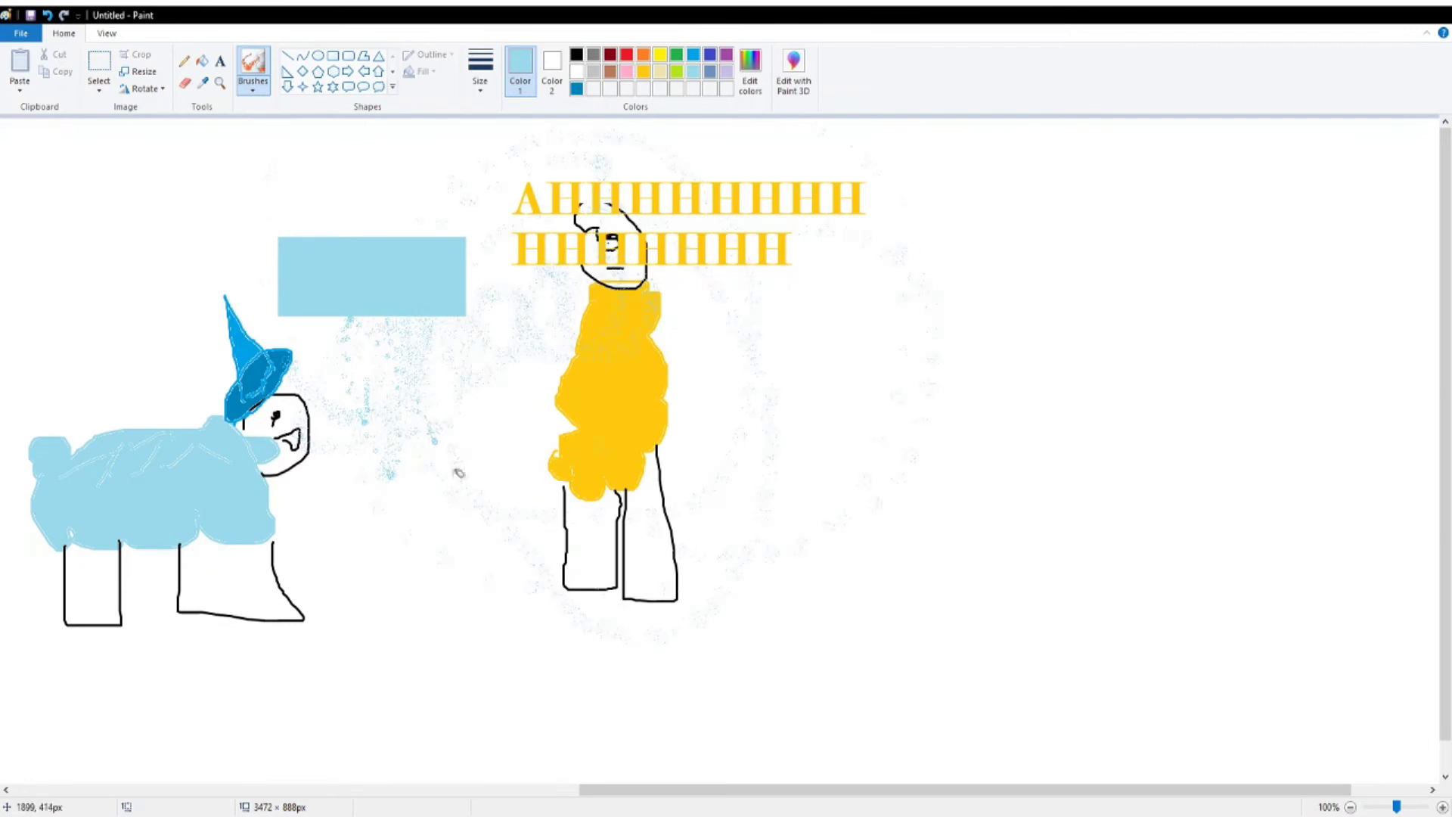
pyautogui.hotkey('ctrl', 'z')
pyautogui.hotkey('ctrl', 'z')
pyautogui.hotkey('ctrl', 'z')
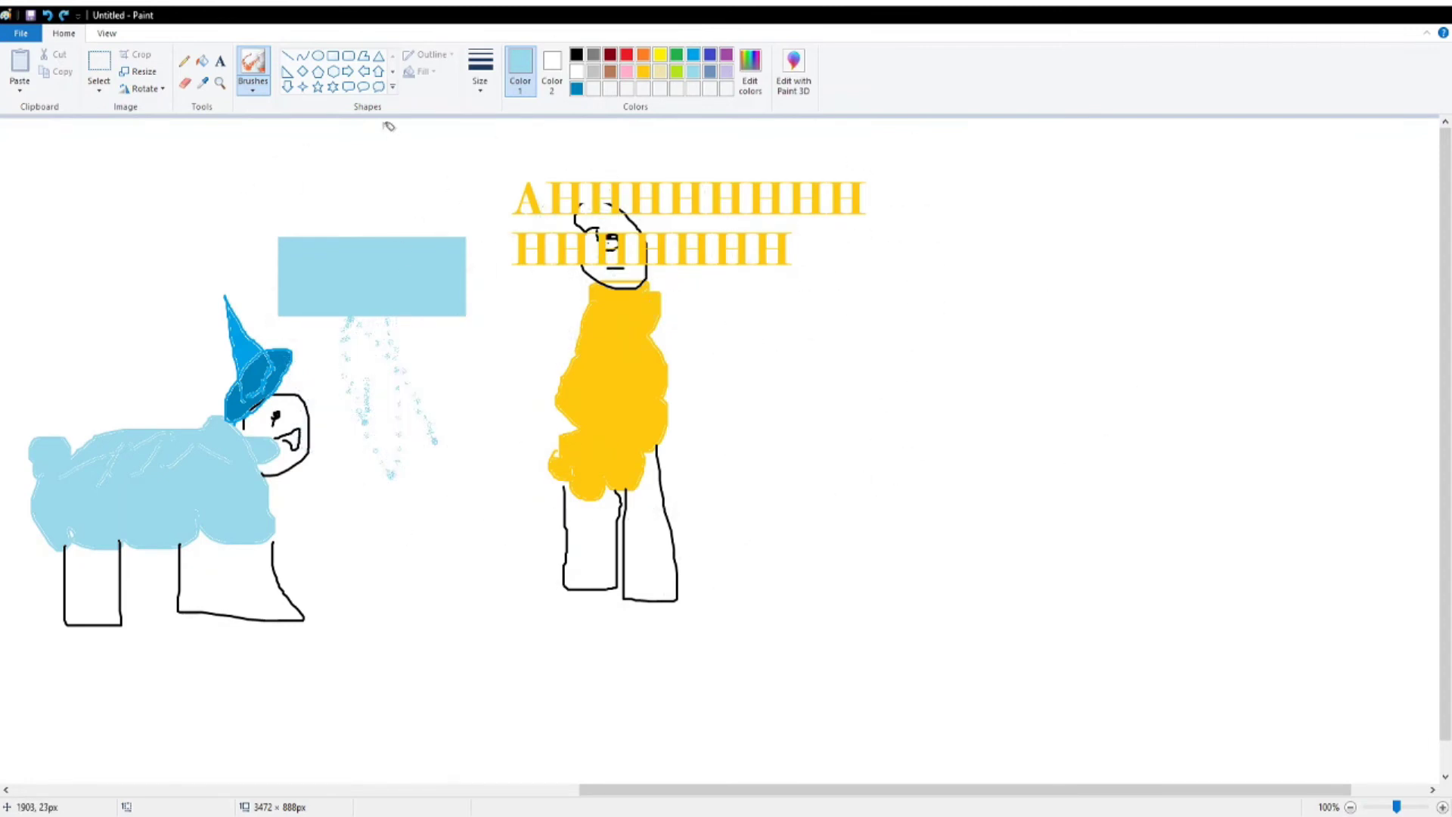
pyautogui.hotkey('ctrl', 'z')
pyautogui.hotkey('ctrl', 'z')
# - Erase the scream, blue block and yellow figure with rectangle selections
pyautogui.click(111, 70)
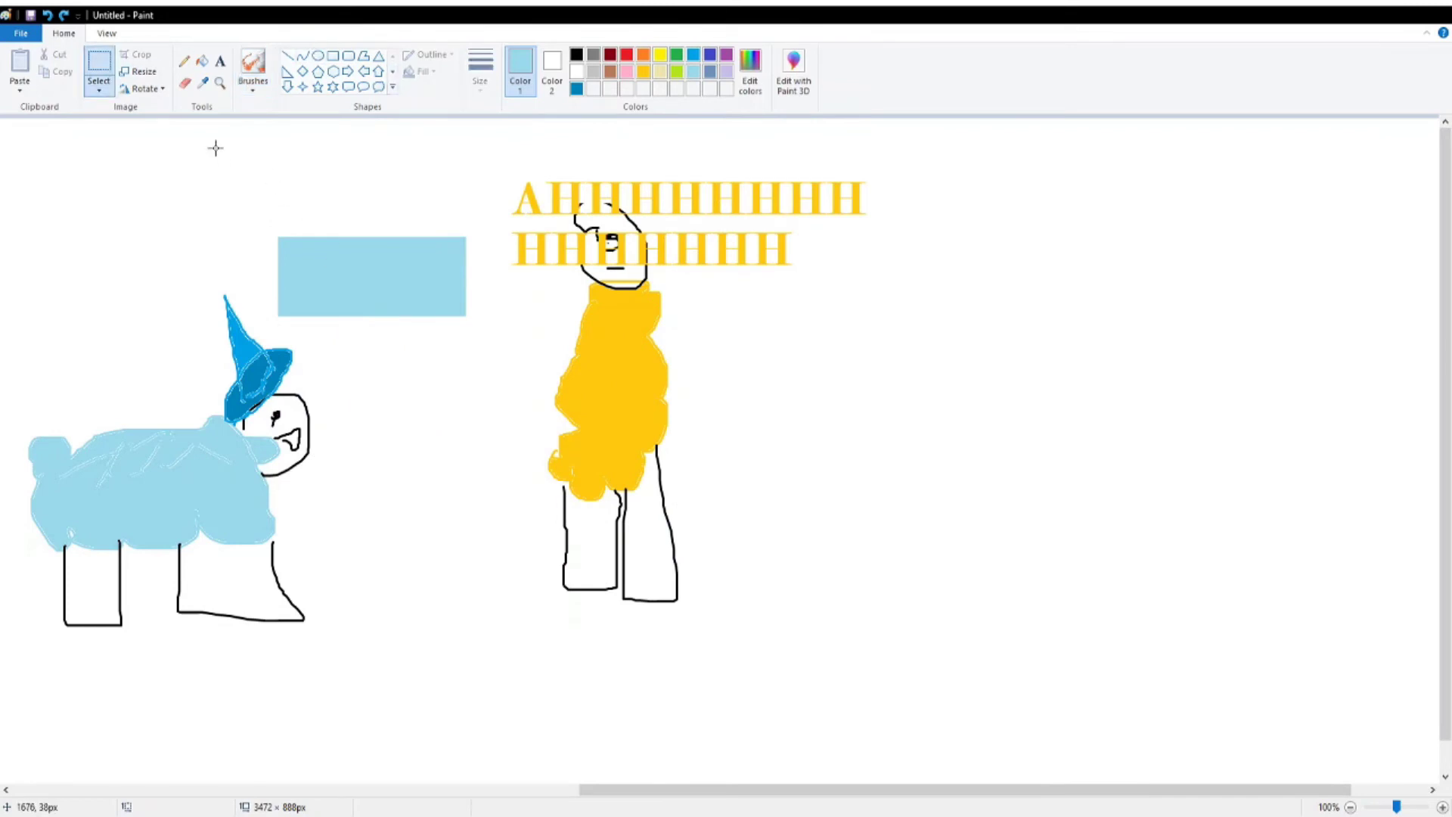
pyautogui.moveTo(240, 165)
pyautogui.mouseDown()
pyautogui.moveTo(823, 522)
pyautogui.moveTo(887, 279)
pyautogui.moveTo(1039, 318)
pyautogui.mouseUp()
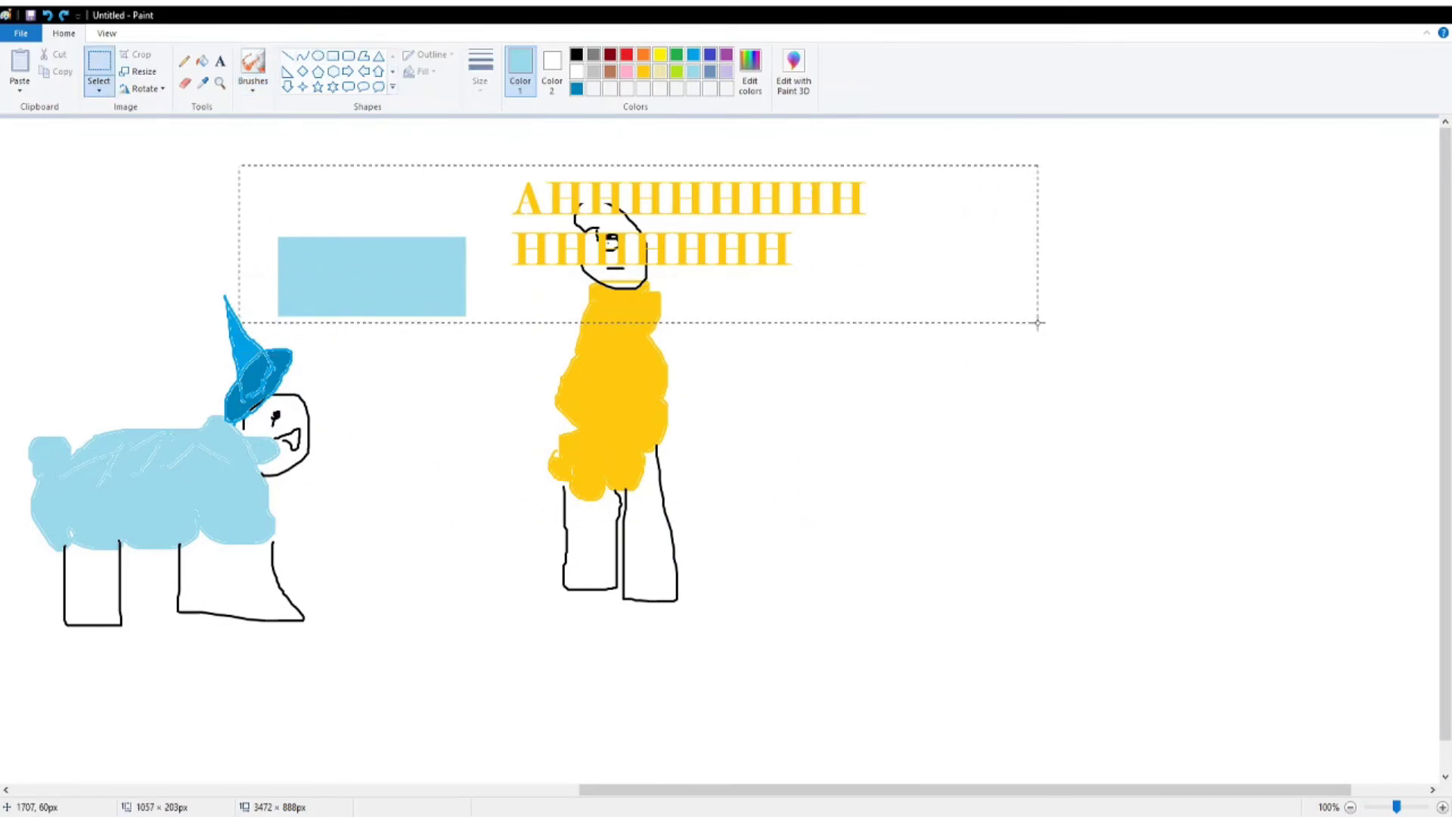
pyautogui.press('Delete')
pyautogui.moveTo(768, 672); pyautogui.dragTo(512, 201)
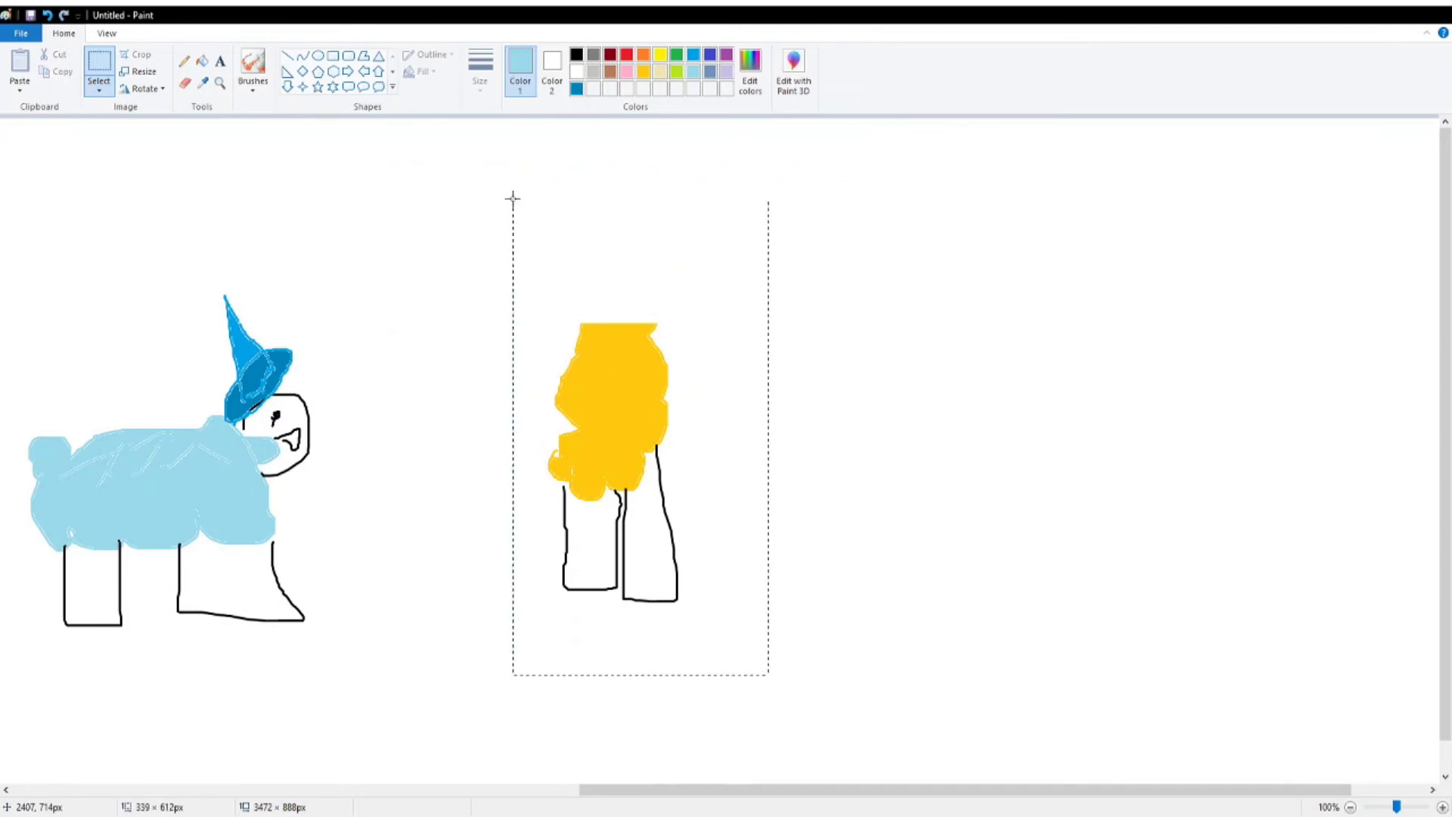
pyautogui.press('Delete')
# - Select the hatted sheep and shift it rightward toward the middle
pyautogui.moveTo(469, 685); pyautogui.dragTo(9, 210)
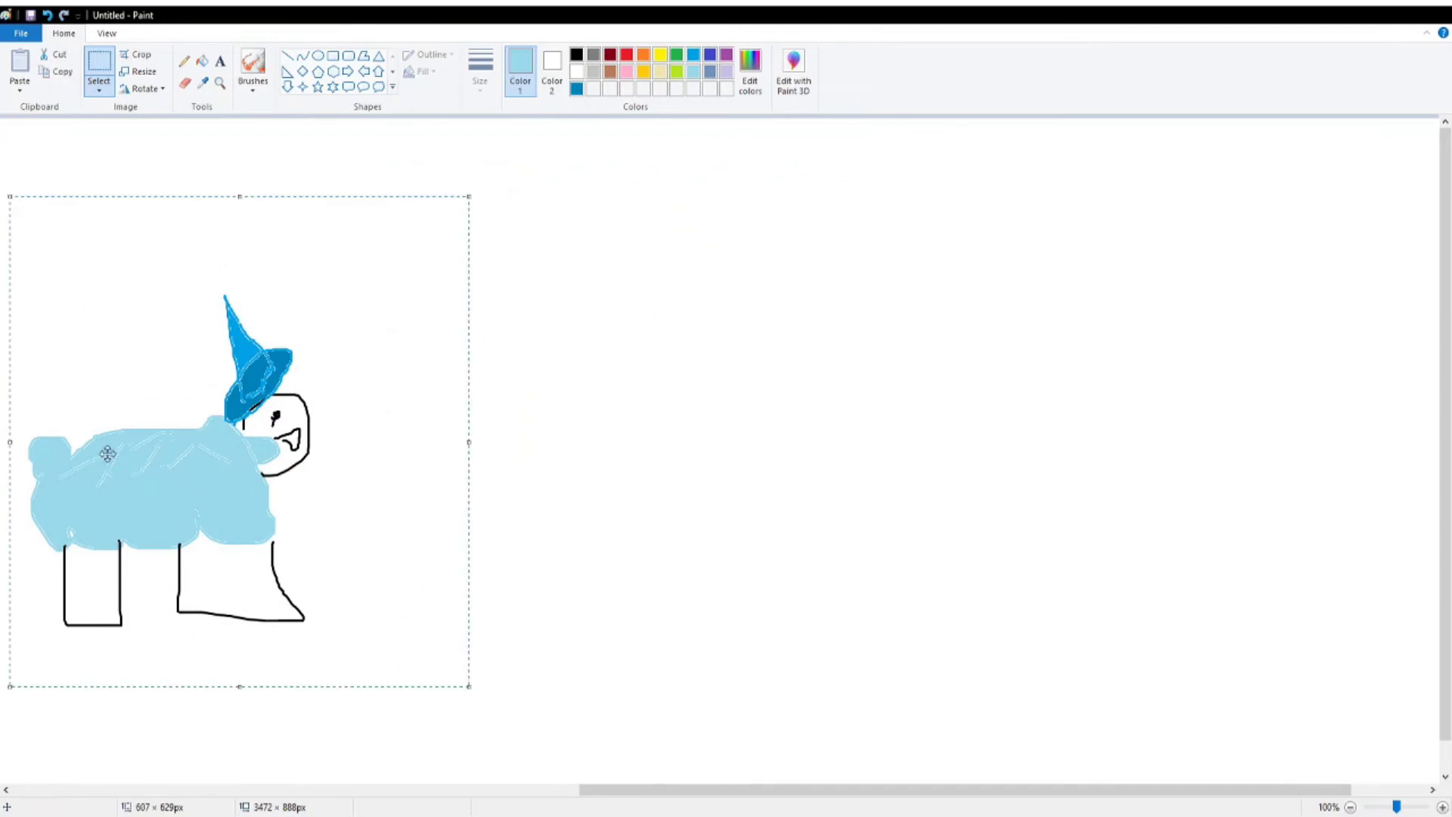
pyautogui.moveTo(160, 549)
pyautogui.mouseDown()
pyautogui.moveTo(43, 553)
pyautogui.moveTo(344, 531)
pyautogui.mouseUp()
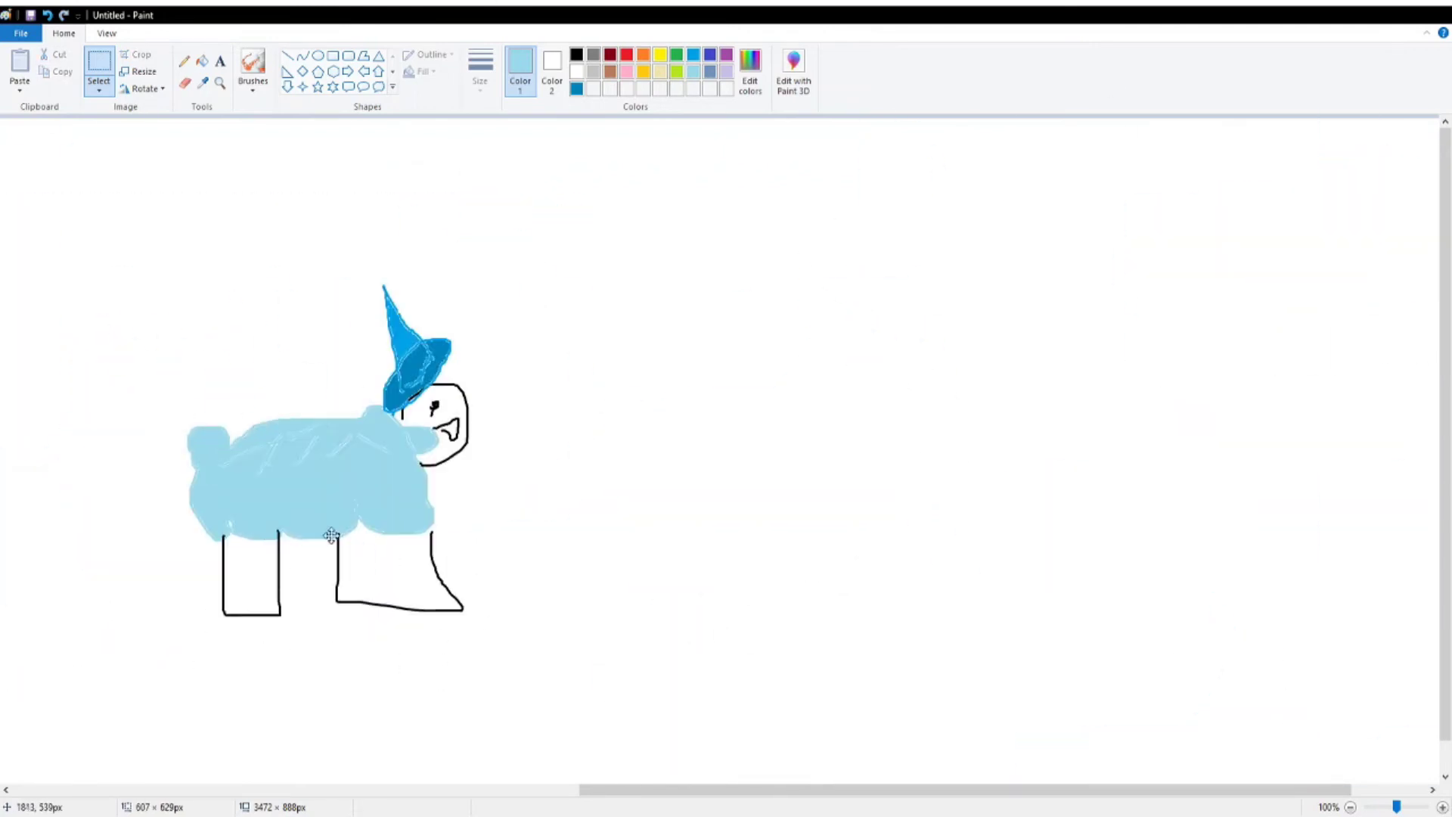
pyautogui.click(778, 177)
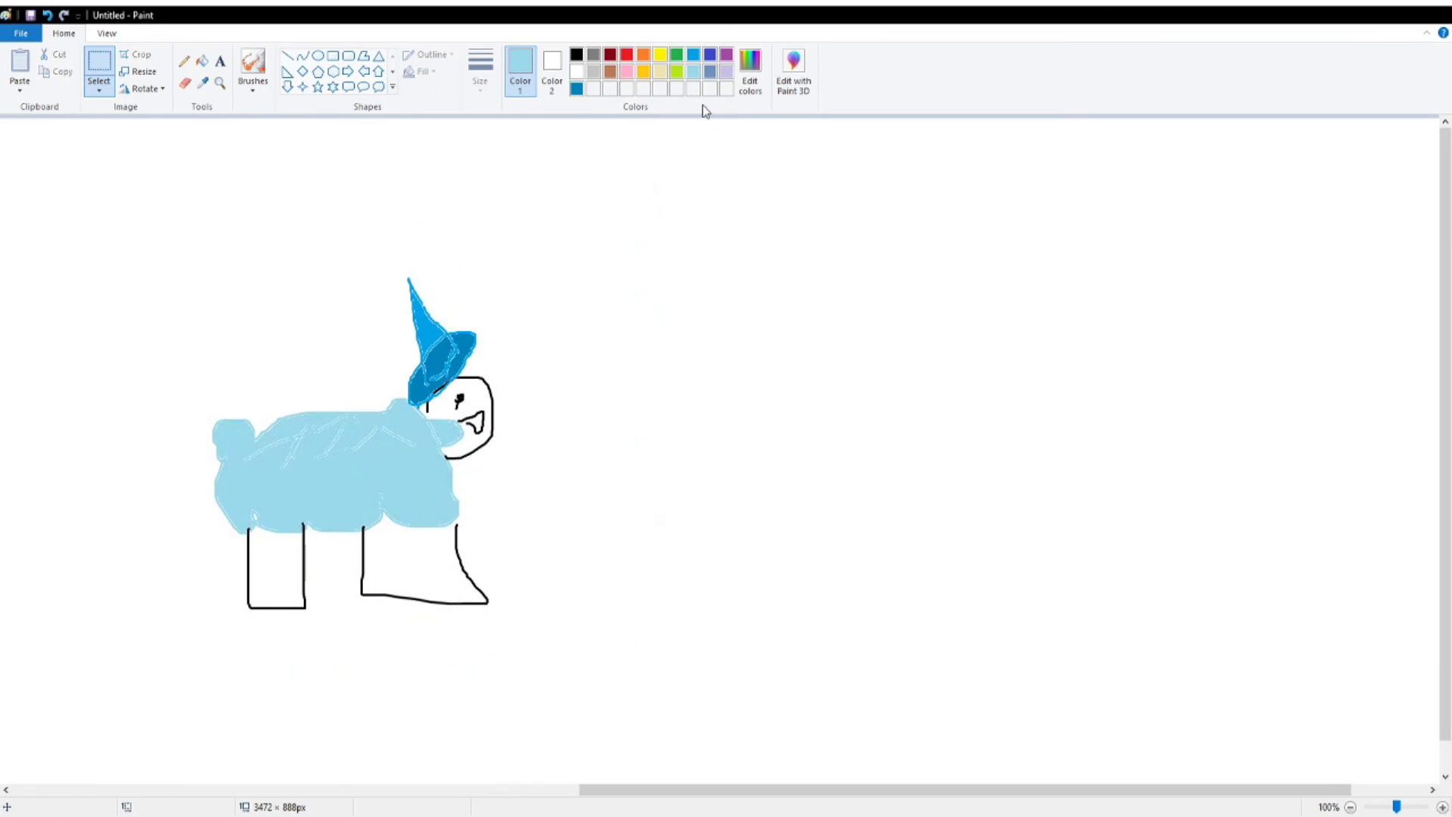
# - Draw a tall pointed red hat over the blue one and fill it solid red
pyautogui.click(628, 59)
pyautogui.click(253, 66)
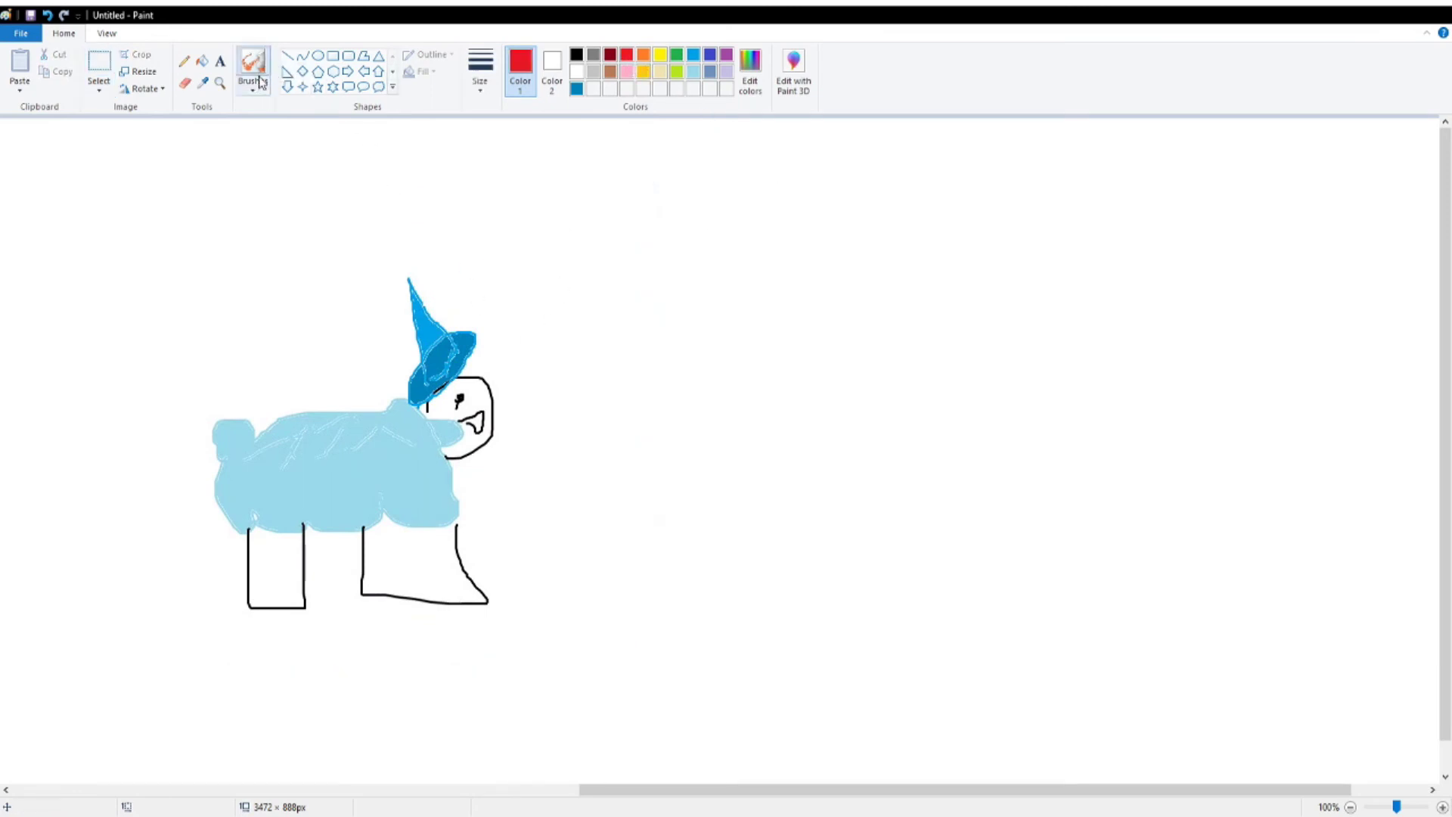
pyautogui.moveTo(479, 335); pyautogui.dragTo(394, 333)
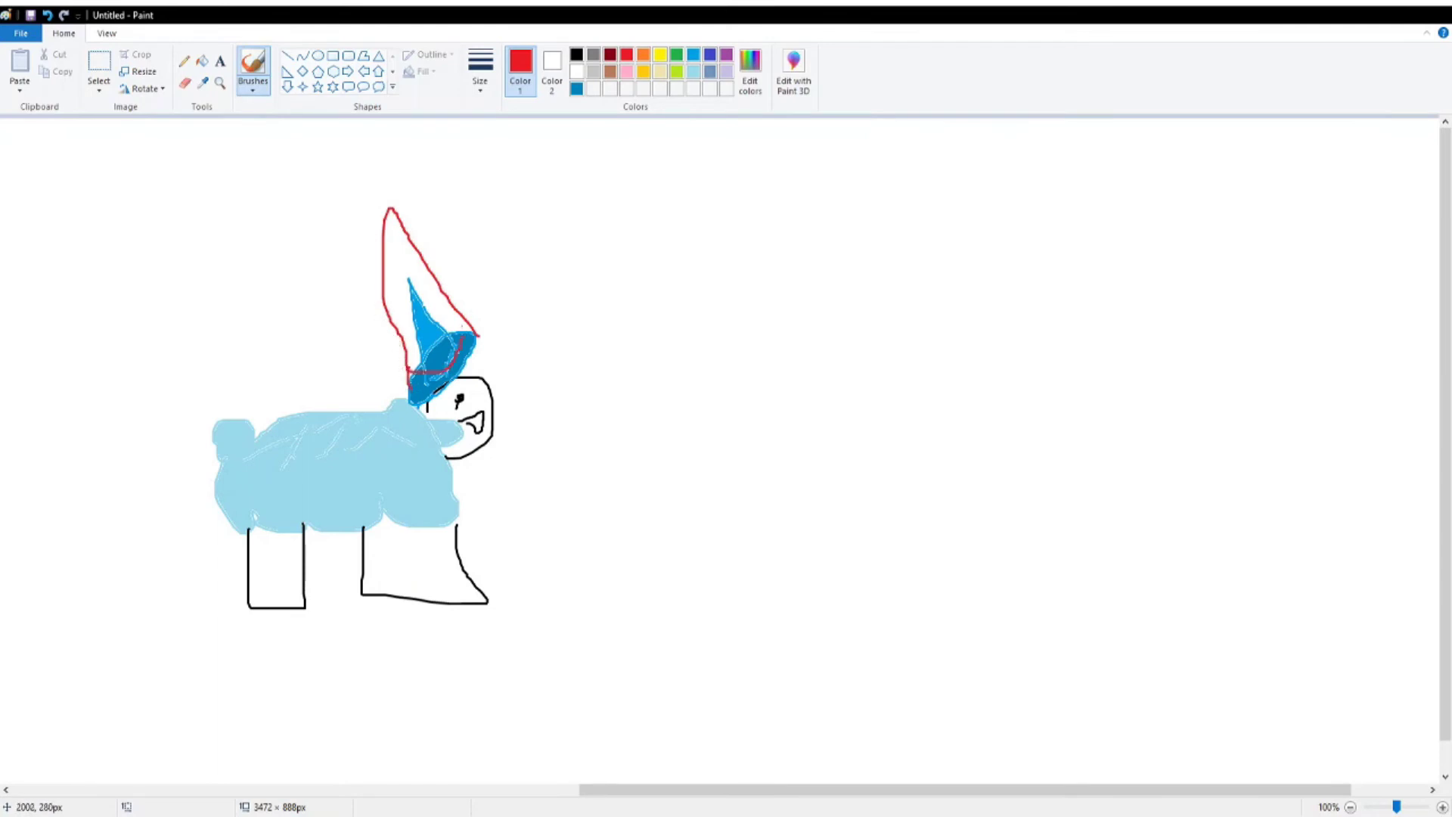
pyautogui.click(202, 60)
pyautogui.click(400, 271)
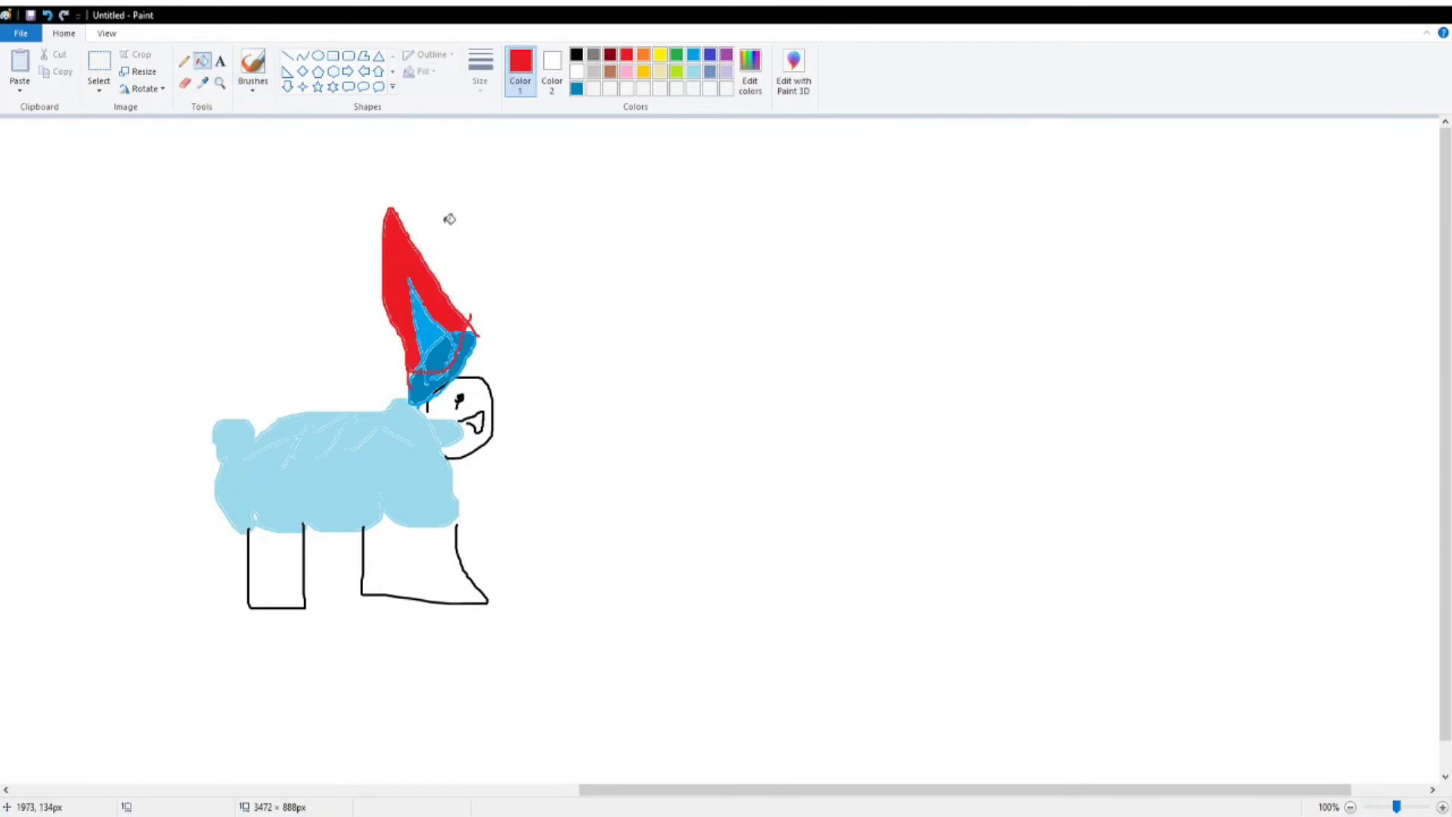
# - Select the whole sheep and move it far to the right
pyautogui.click(99, 64)
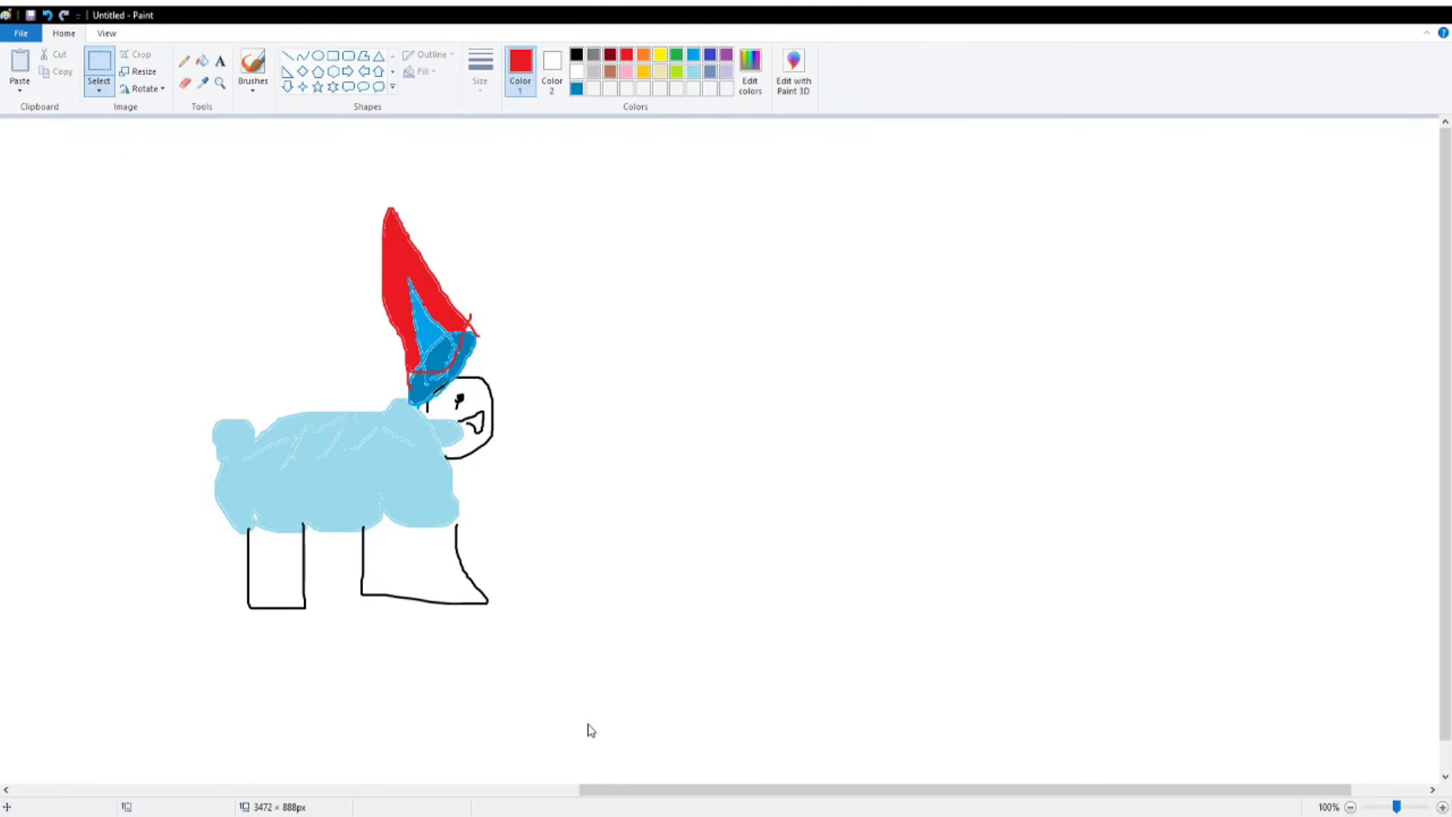
pyautogui.moveTo(581, 664); pyautogui.dragTo(91, 178)
pyautogui.moveTo(287, 422); pyautogui.dragTo(956, 431)
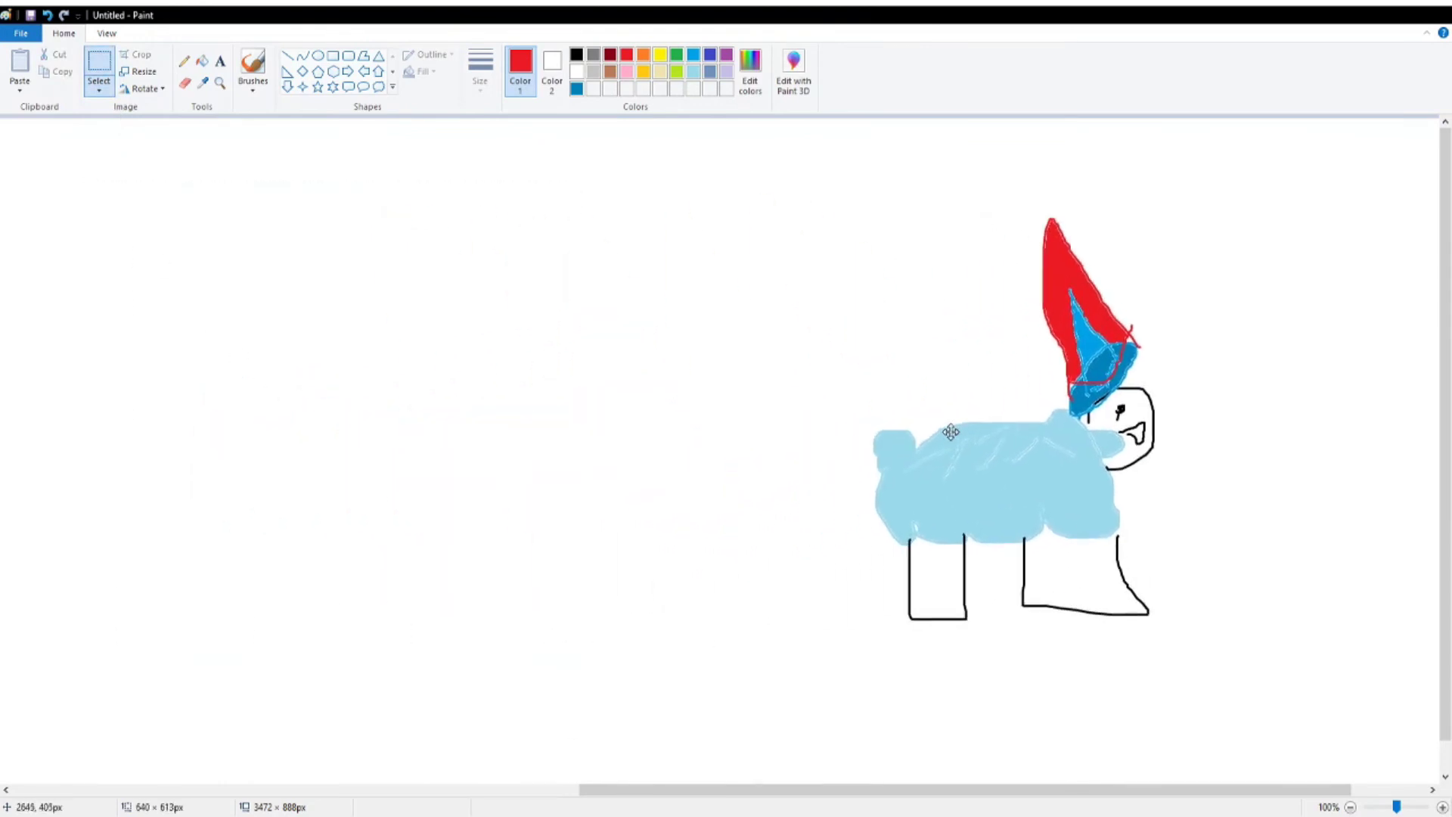
pyautogui.moveTo(1405, 790); pyautogui.dragTo(1425, 790)
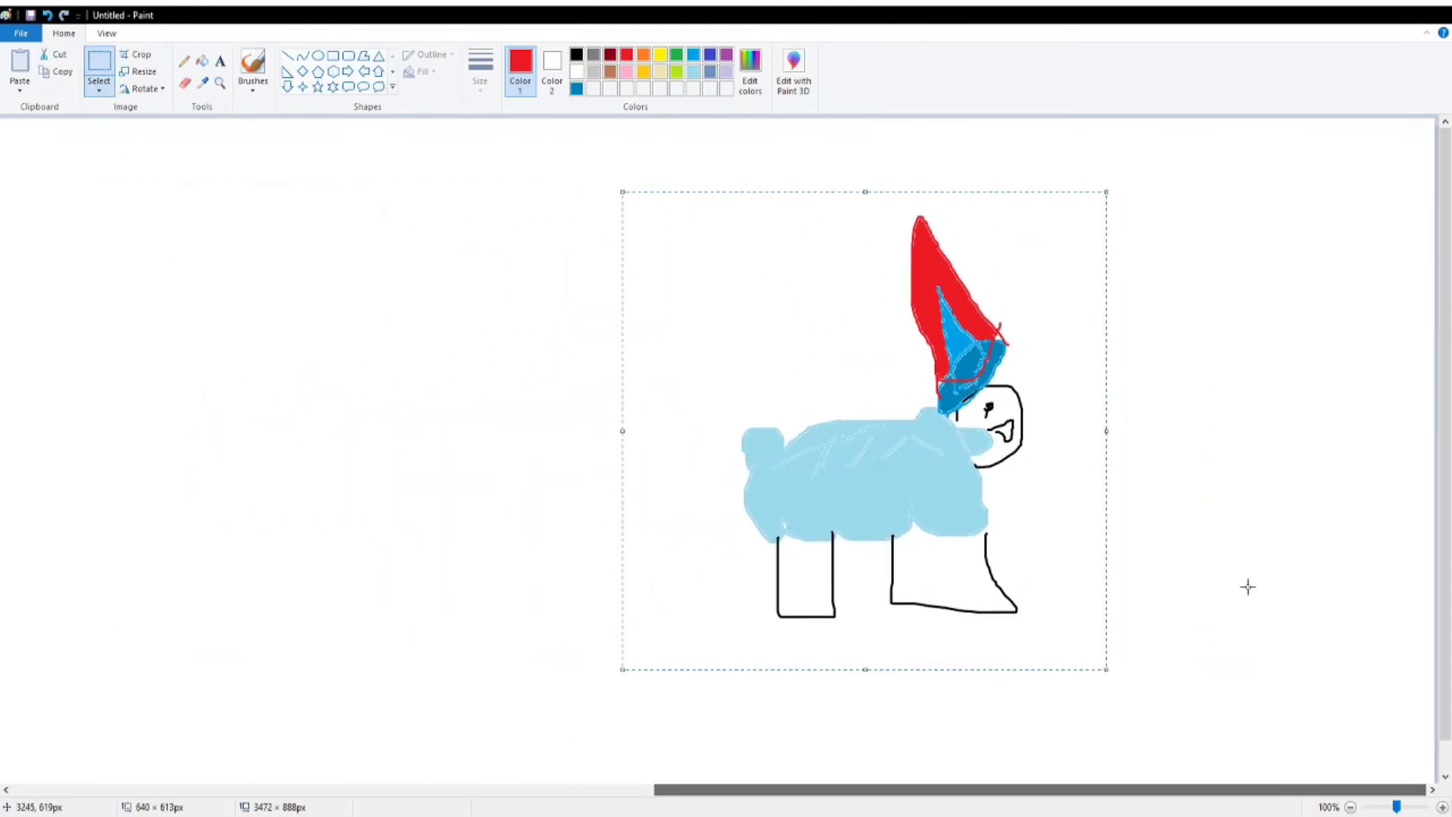
pyautogui.scroll(-1, 1247, 587)
# - Widen the canvas to 3828 pixels and return to 100% zoom
pyautogui.moveTo(1316, 298); pyautogui.dragTo(1448, 325)
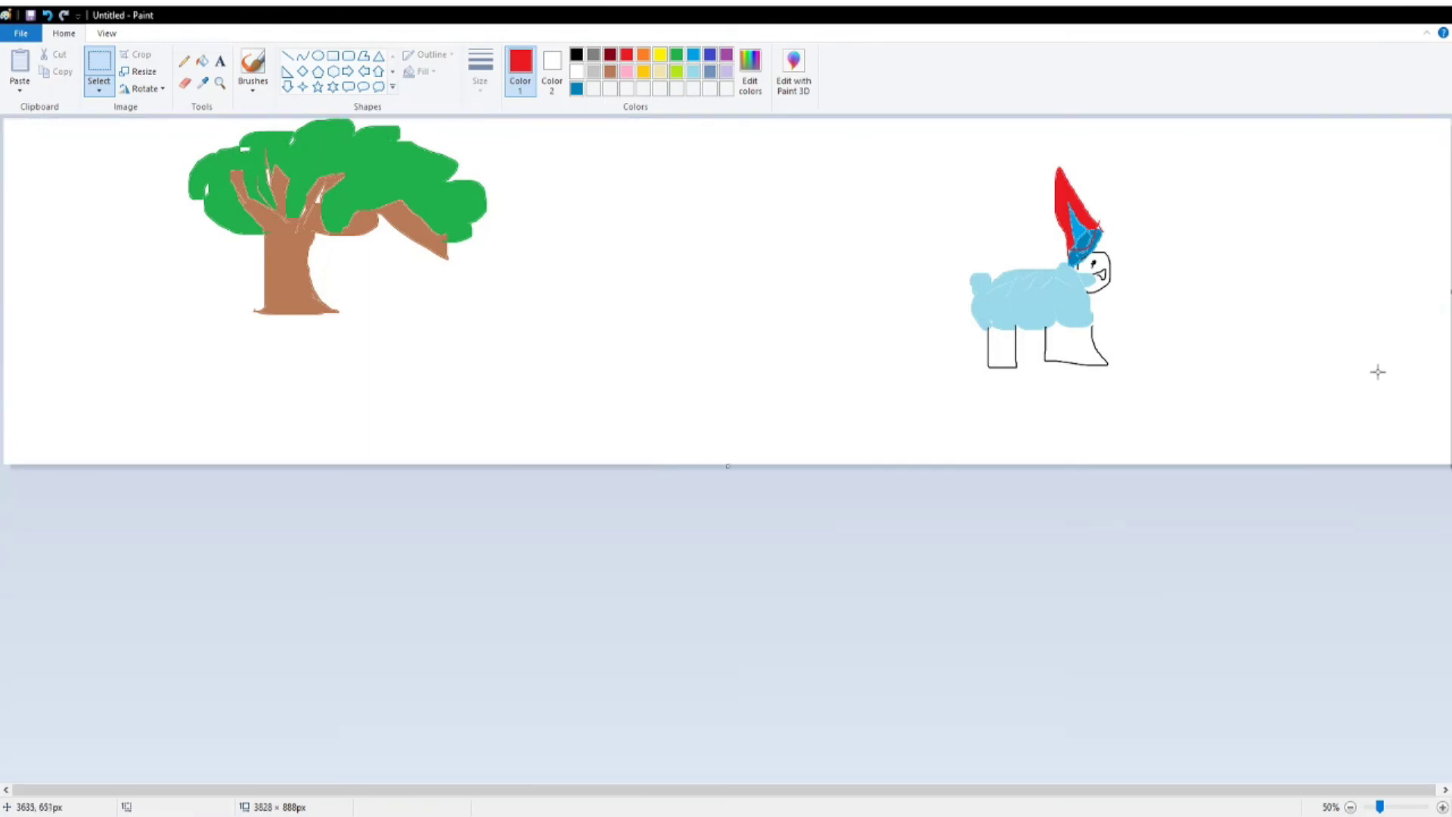
pyautogui.scroll(1, 1104, 682)
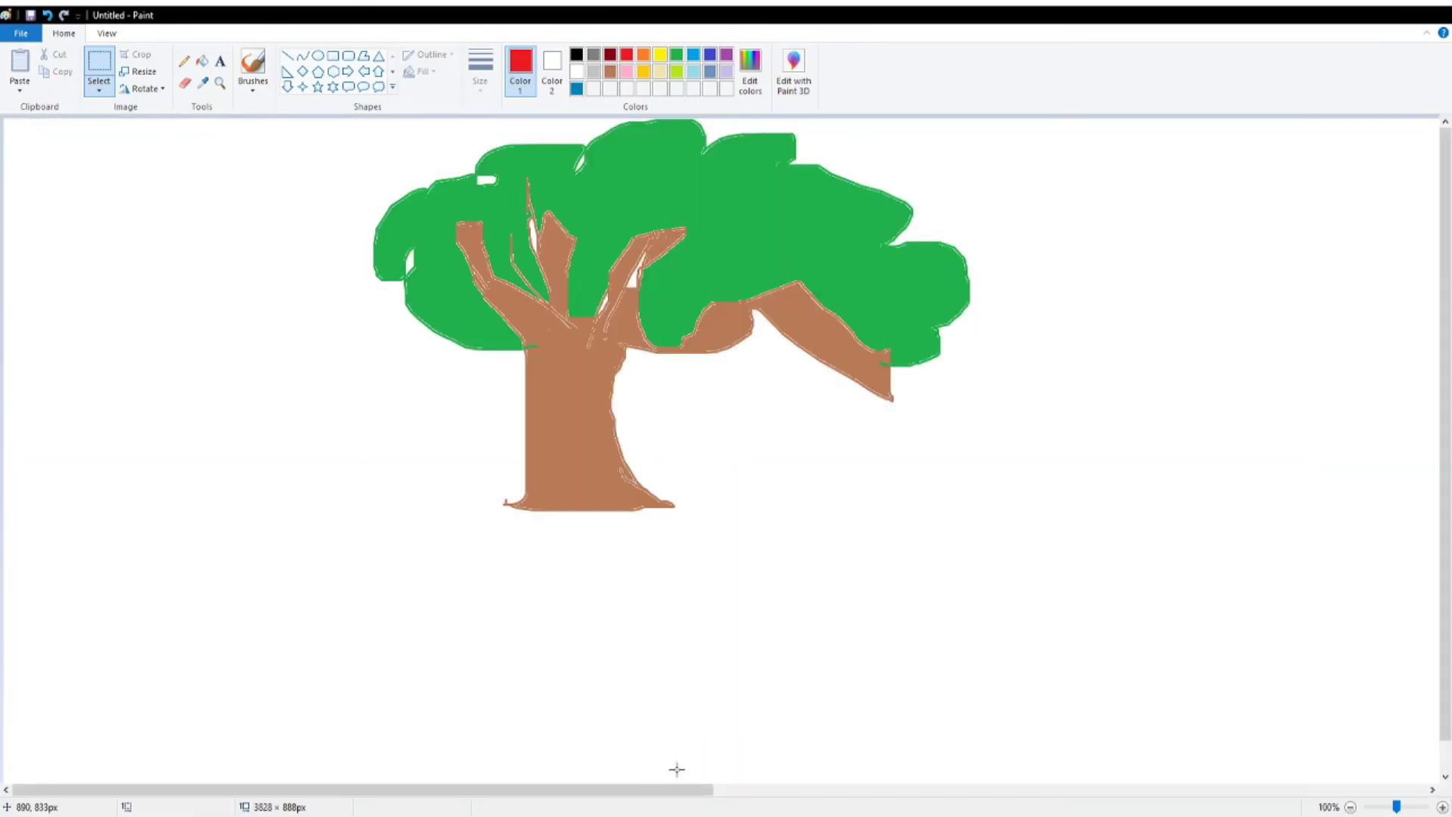
pyautogui.moveTo(669, 790); pyautogui.dragTo(1369, 789)
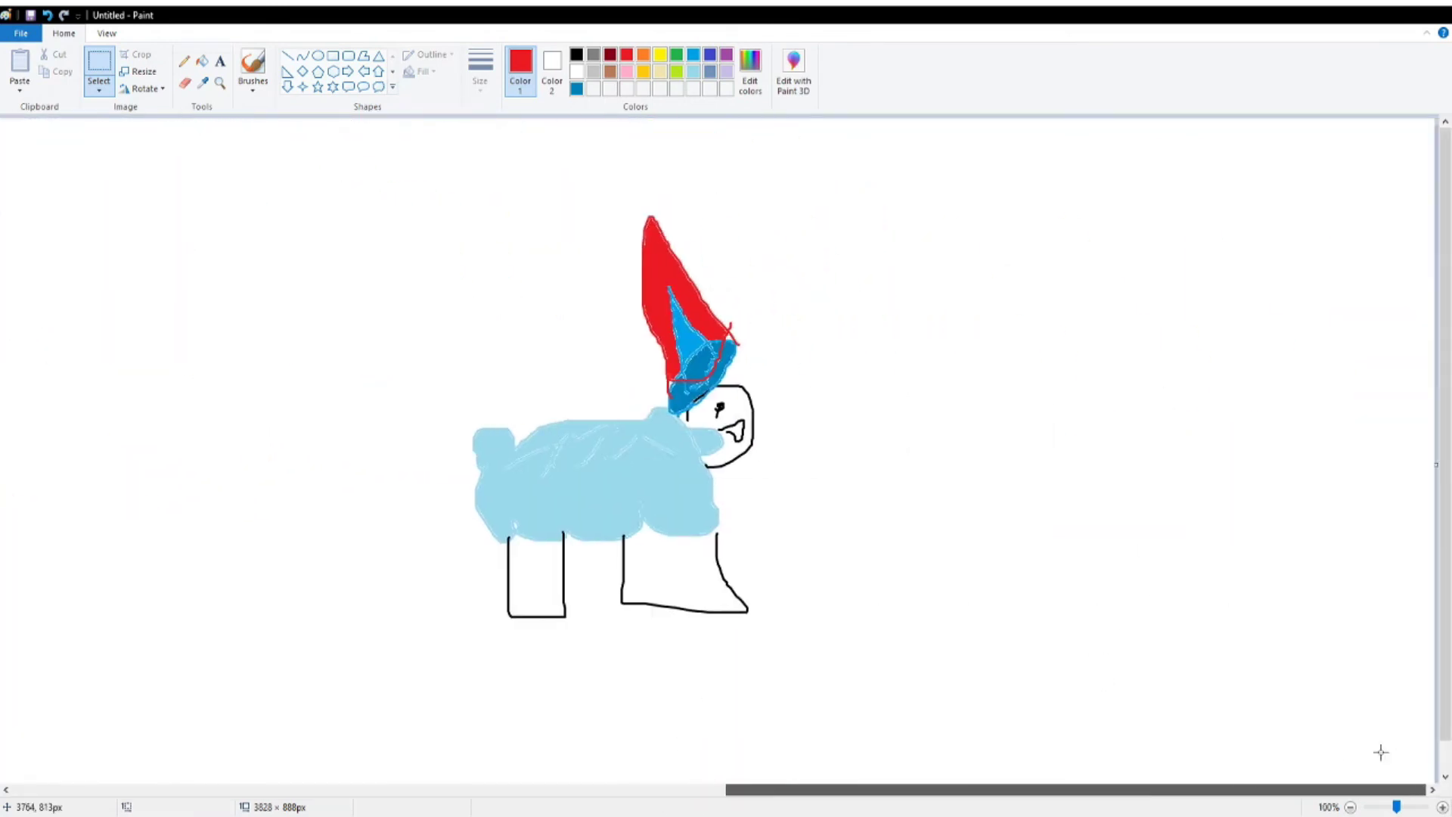
# - Reposition the hatted sheep up and left within the wider canvas
pyautogui.moveTo(953, 717); pyautogui.dragTo(298, 195)
pyautogui.moveTo(529, 483)
pyautogui.mouseDown()
pyautogui.moveTo(719, 409)
pyautogui.moveTo(137, 335)
pyautogui.moveTo(142, 441)
pyautogui.mouseUp()
pyautogui.click(737, 342)
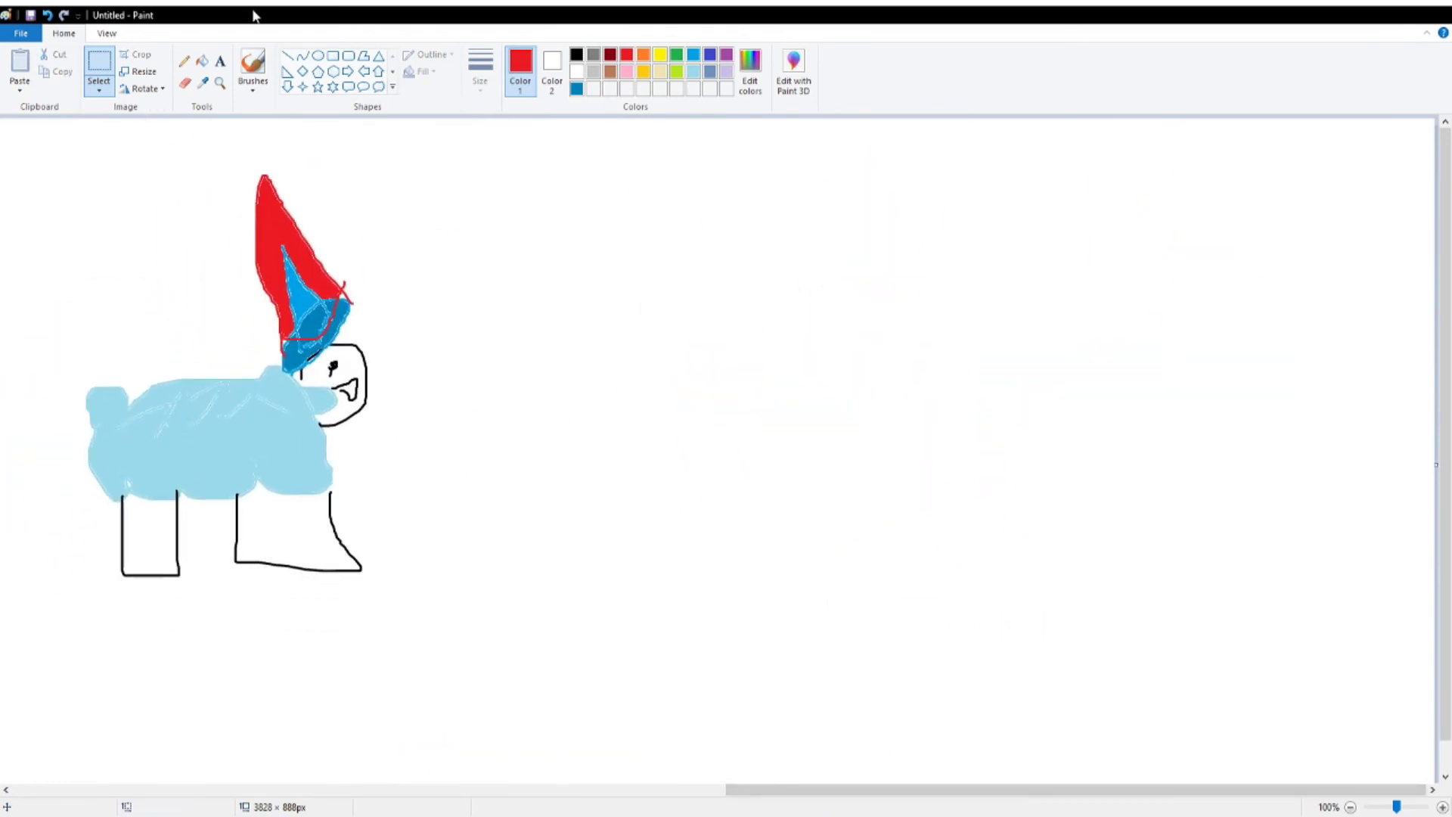
# - Draw a tall red-outlined rectangle door and fill it dark red
pyautogui.click(331, 56)
pyautogui.moveTo(752, 176)
pyautogui.mouseDown()
pyautogui.moveTo(933, 679)
pyautogui.moveTo(917, 608)
pyautogui.mouseUp()
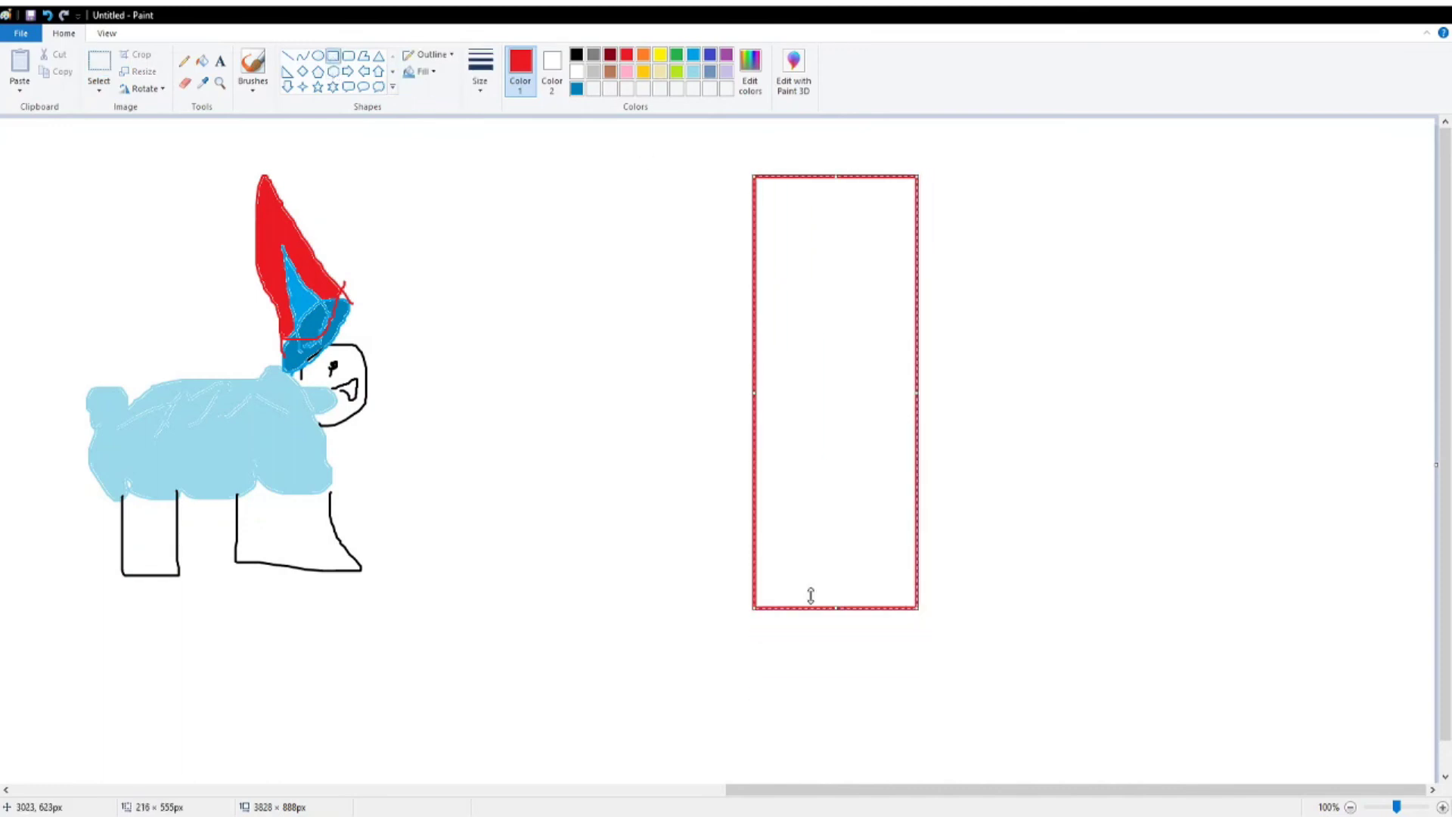
pyautogui.click(692, 72)
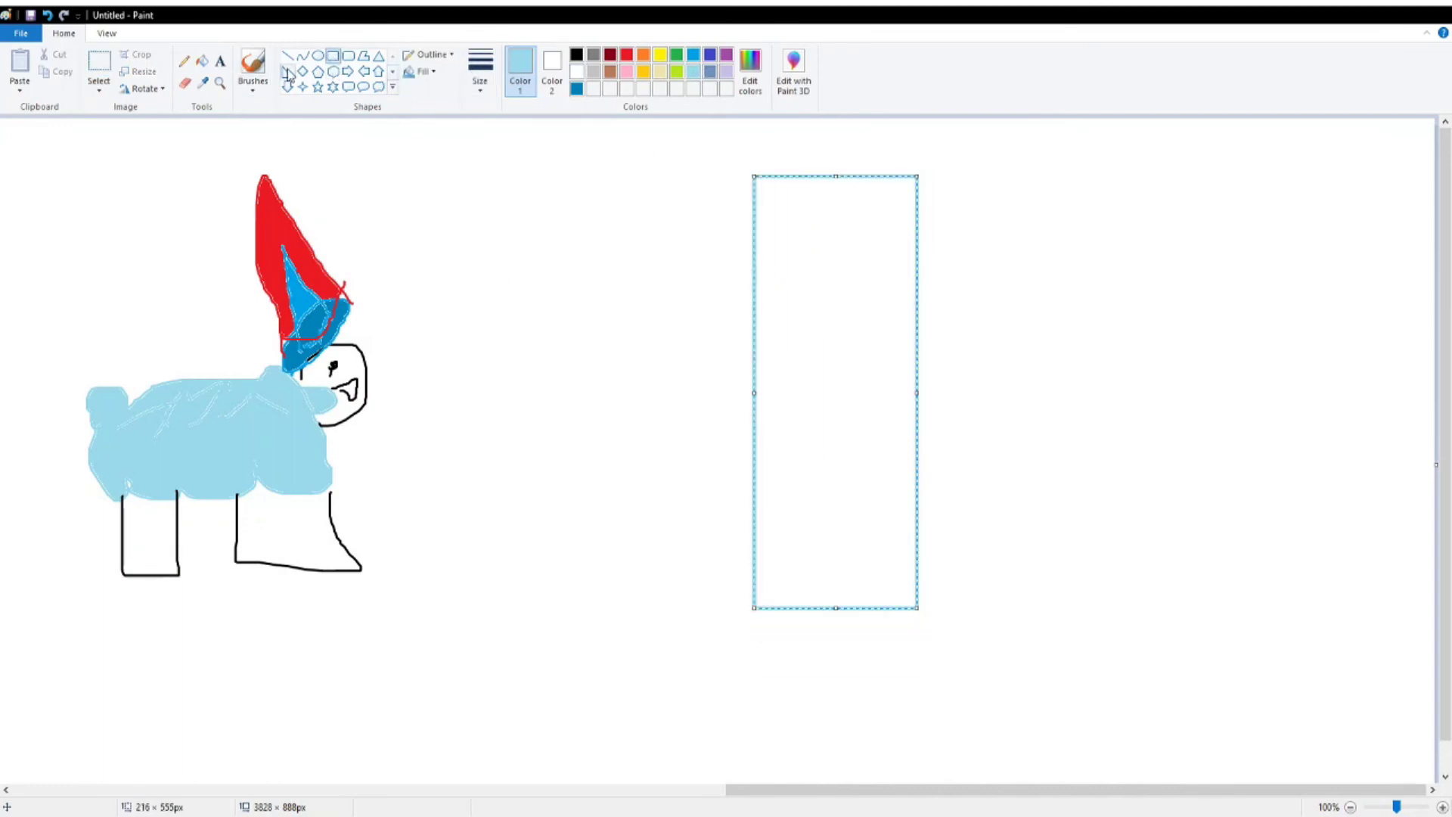
pyautogui.click(626, 55)
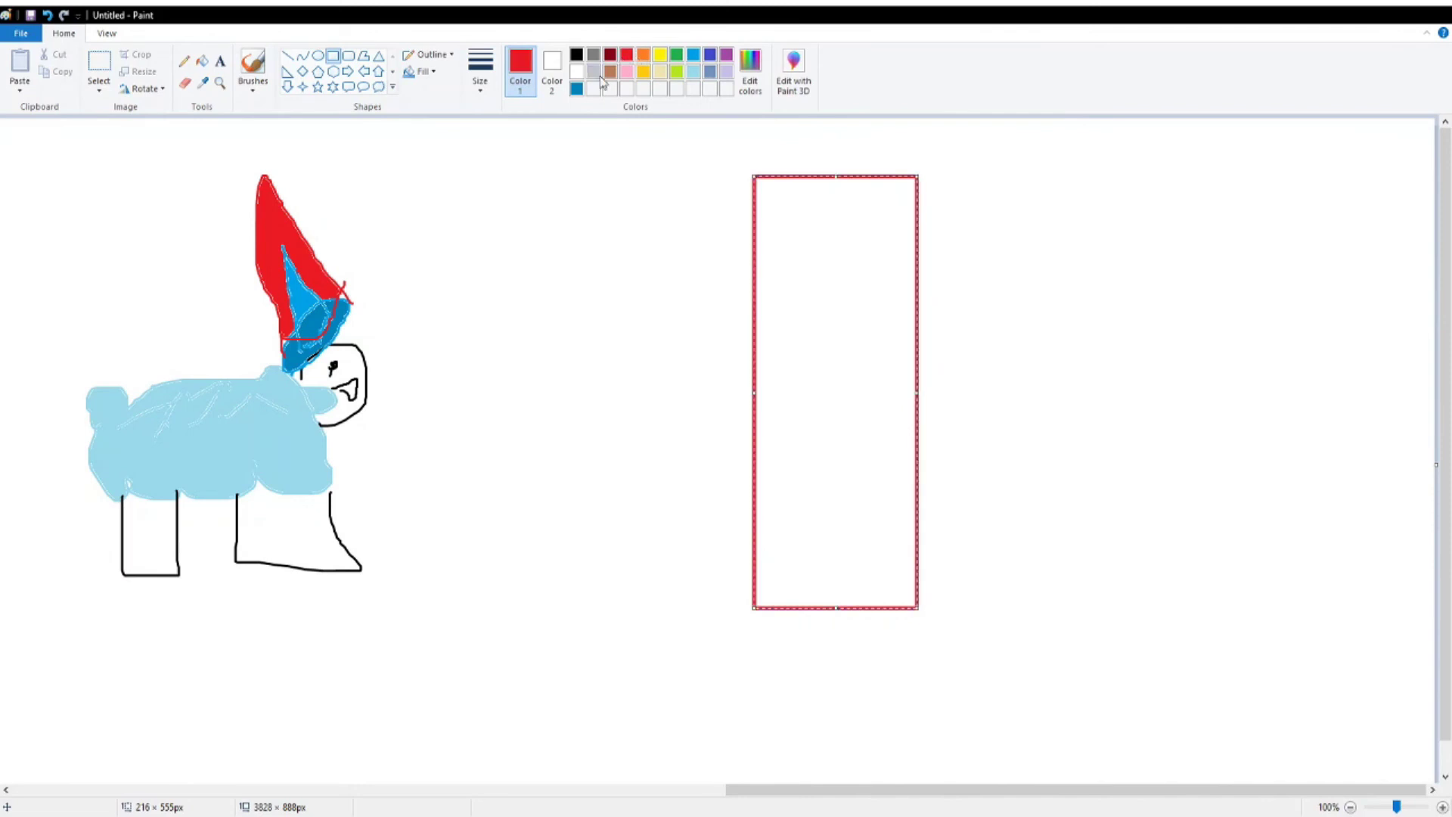
pyautogui.click(202, 61)
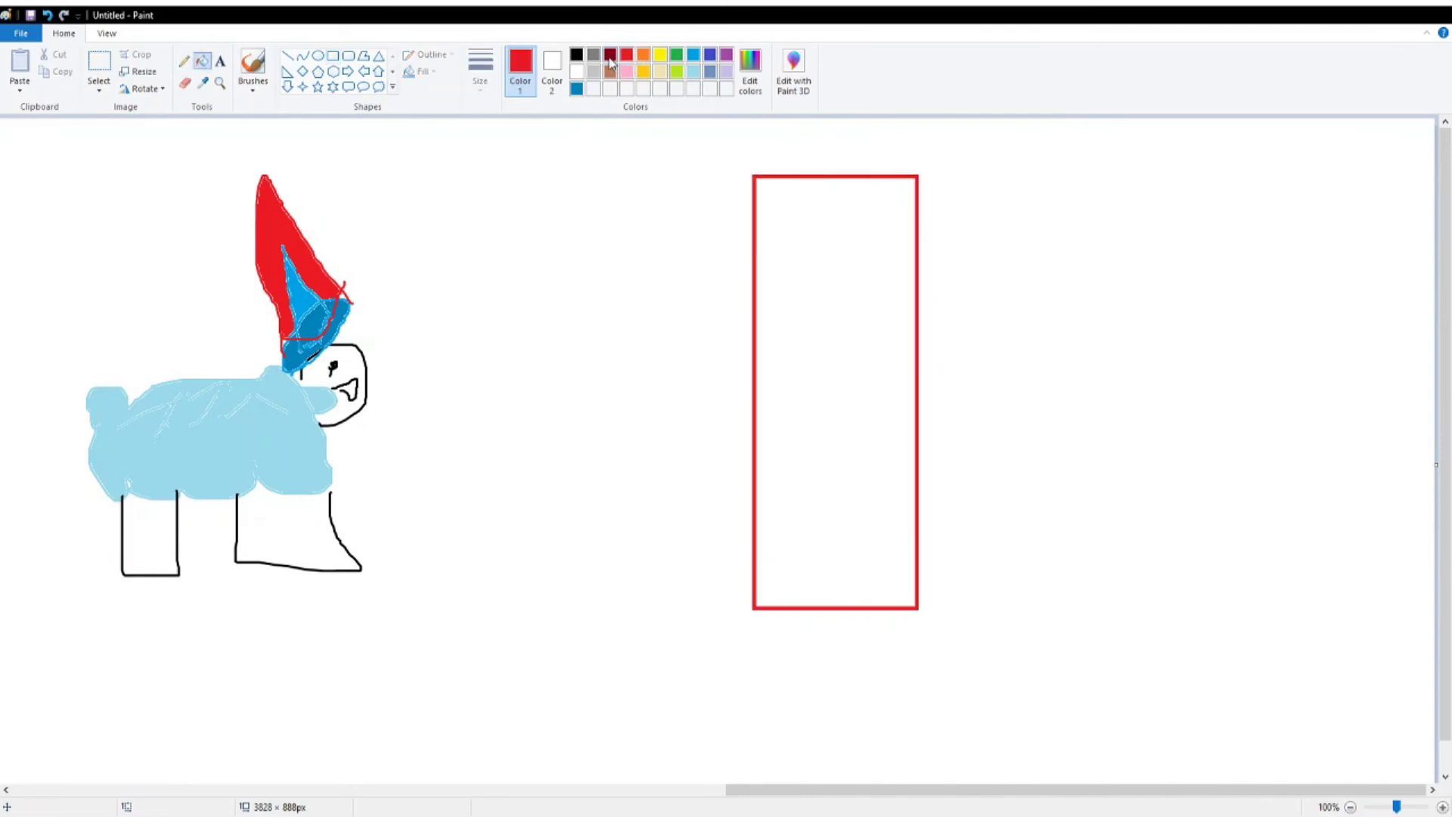
pyautogui.click(610, 56)
pyautogui.click(771, 279)
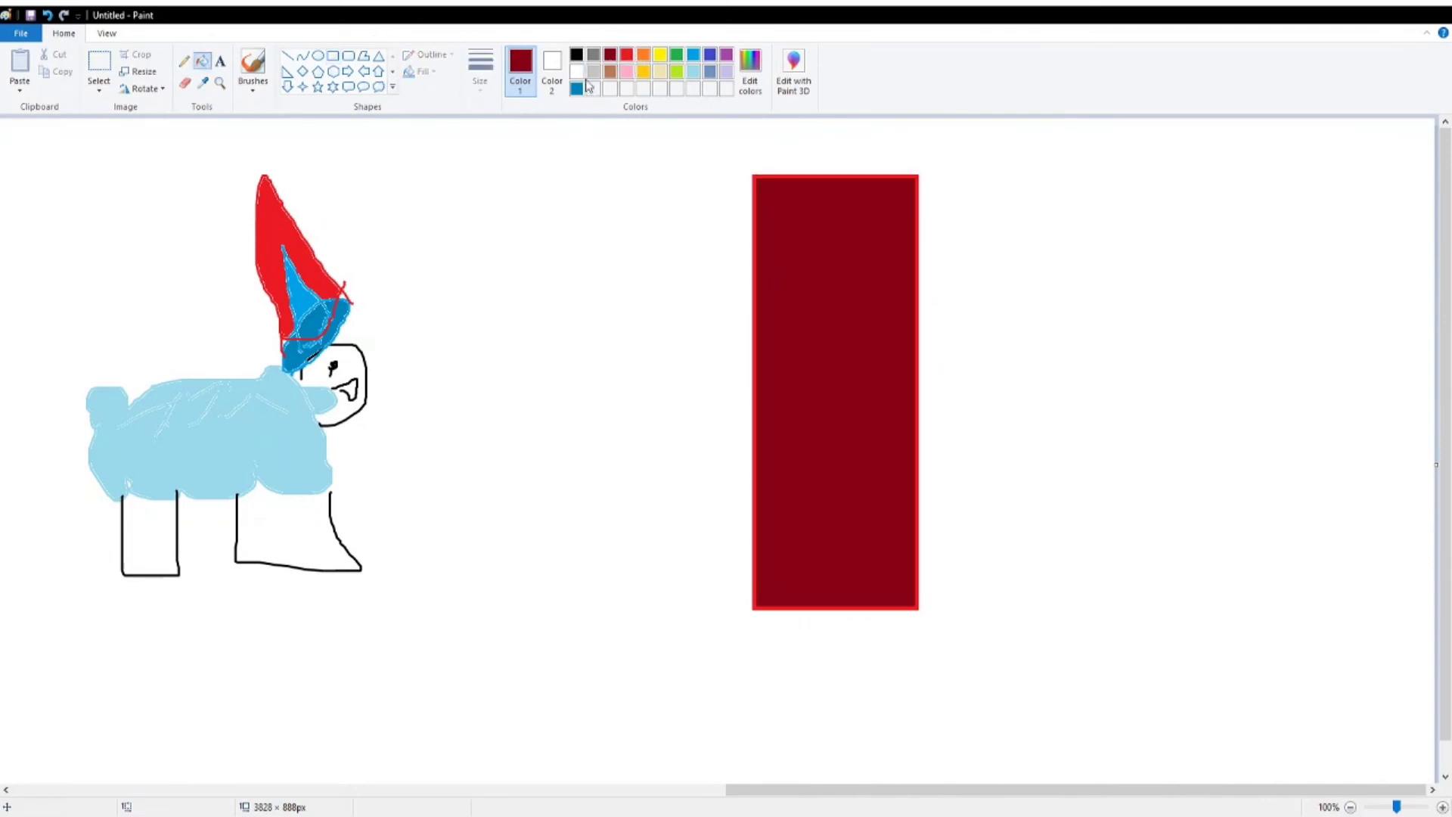
# - Add a small black round knob on the door
pyautogui.click(576, 54)
pyautogui.click(317, 55)
pyautogui.moveTo(882, 366)
pyautogui.mouseDown()
pyautogui.moveTo(886, 396)
pyautogui.moveTo(910, 401)
pyautogui.mouseUp()
pyautogui.click(1097, 245)
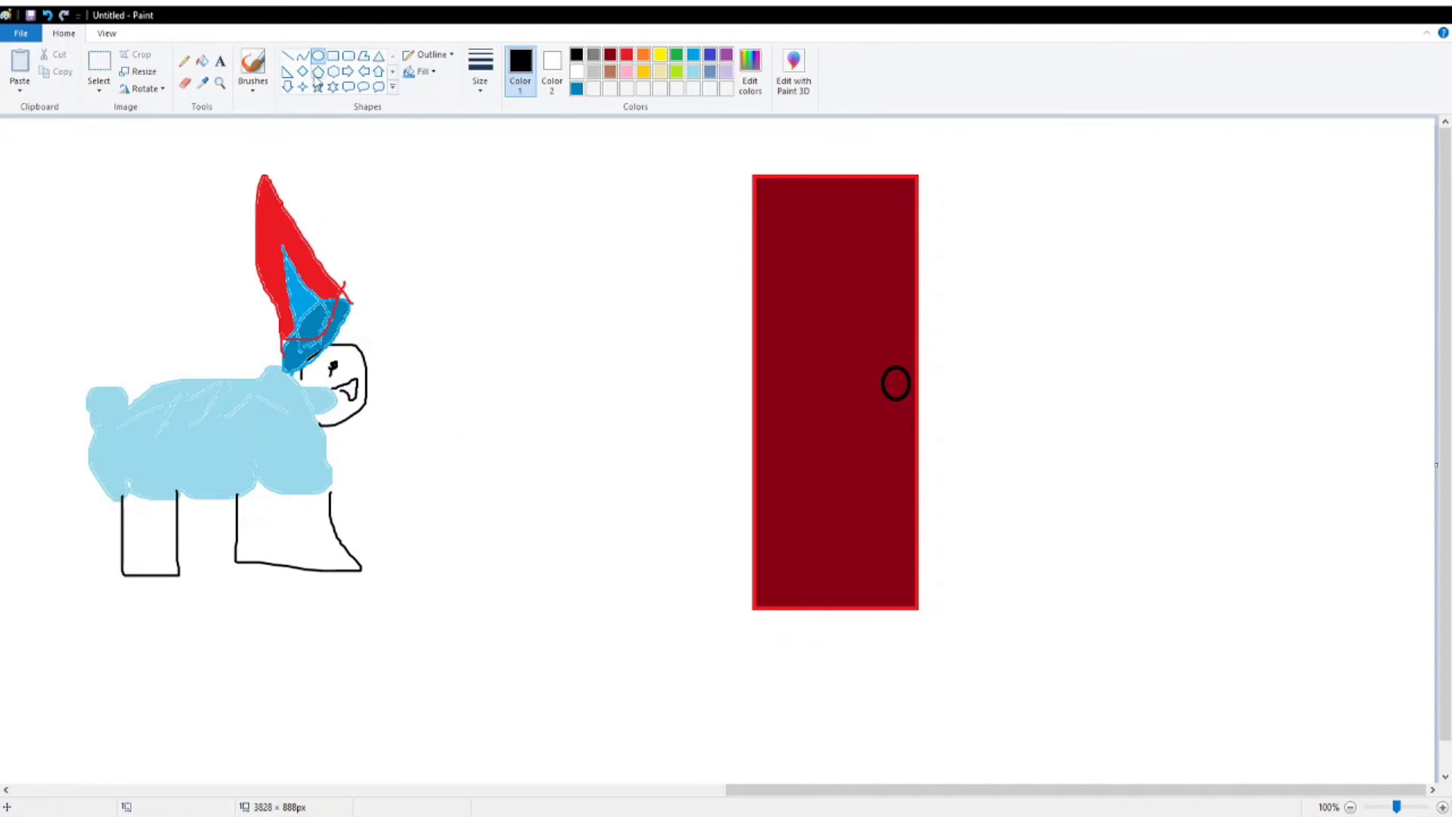
pyautogui.click(332, 55)
# - Draw a large black building outline around the door and a window rectangle to its right
pyautogui.moveTo(521, 122); pyautogui.dragTo(1426, 614)
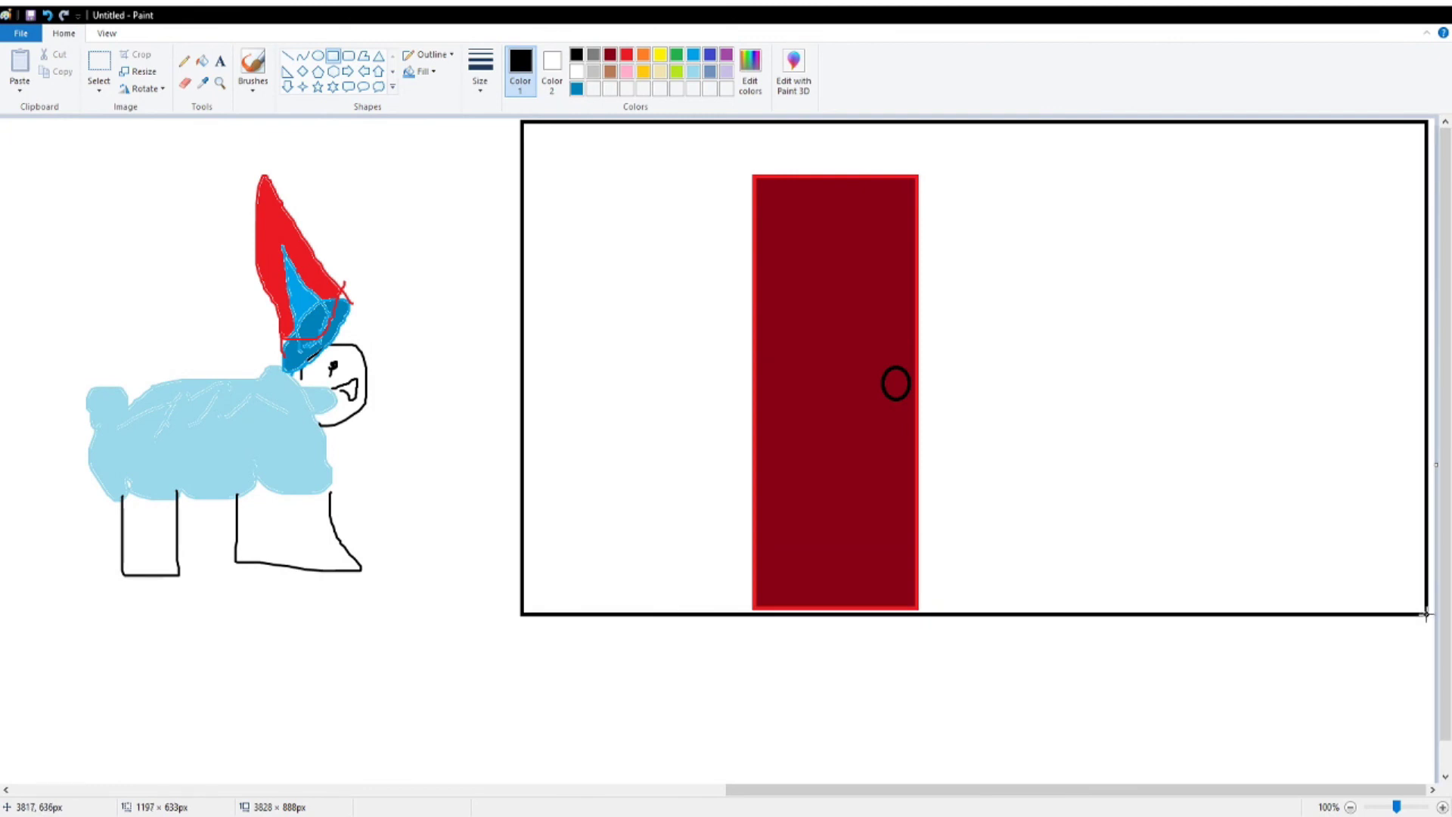
pyautogui.moveTo(1426, 613); pyautogui.dragTo(1426, 614)
pyautogui.click(437, 196)
pyautogui.moveTo(1072, 223); pyautogui.dragTo(1357, 332)
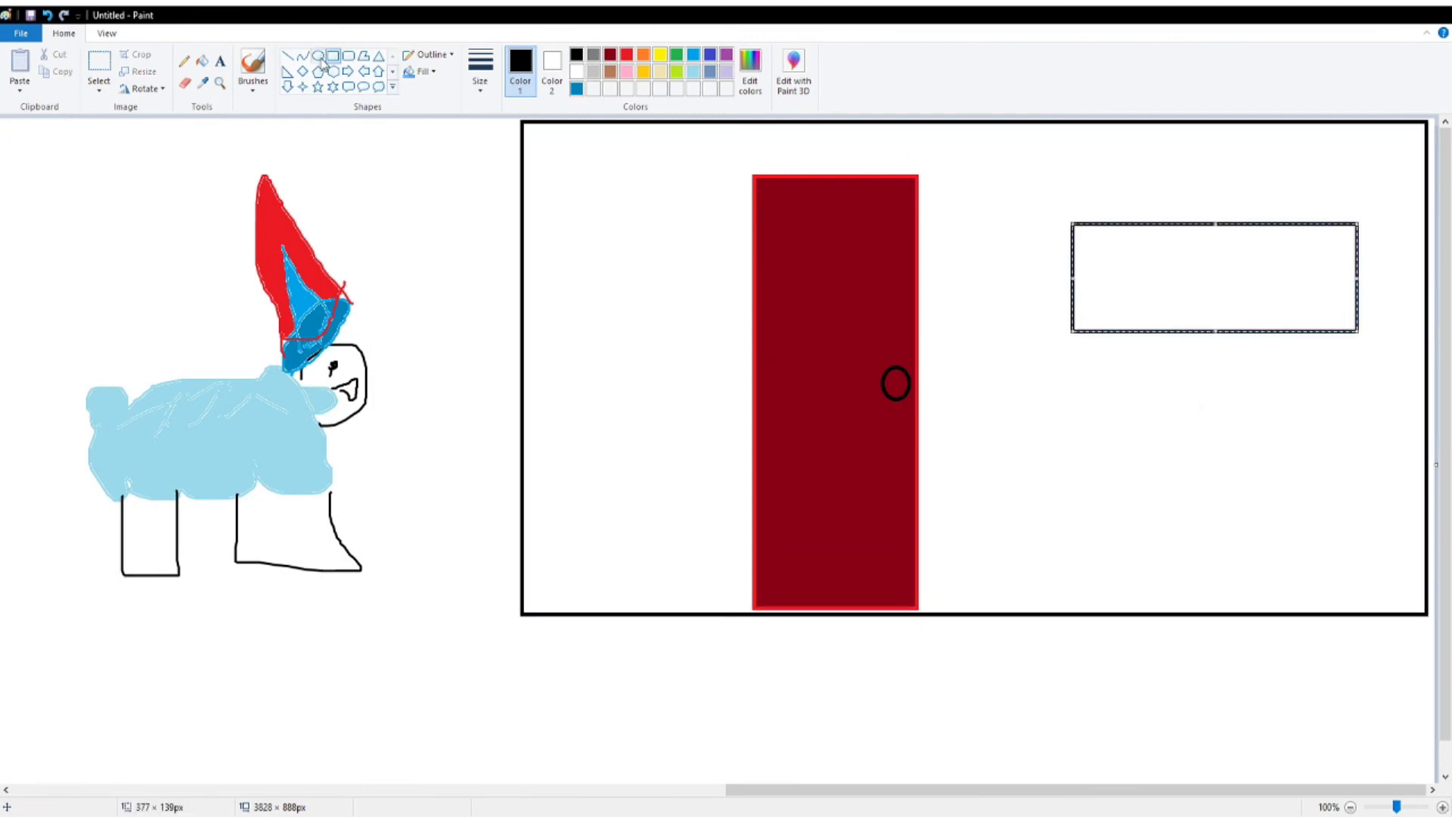
# - Brush cross pane dividers into the window and a short black line below it
pyautogui.click(254, 69)
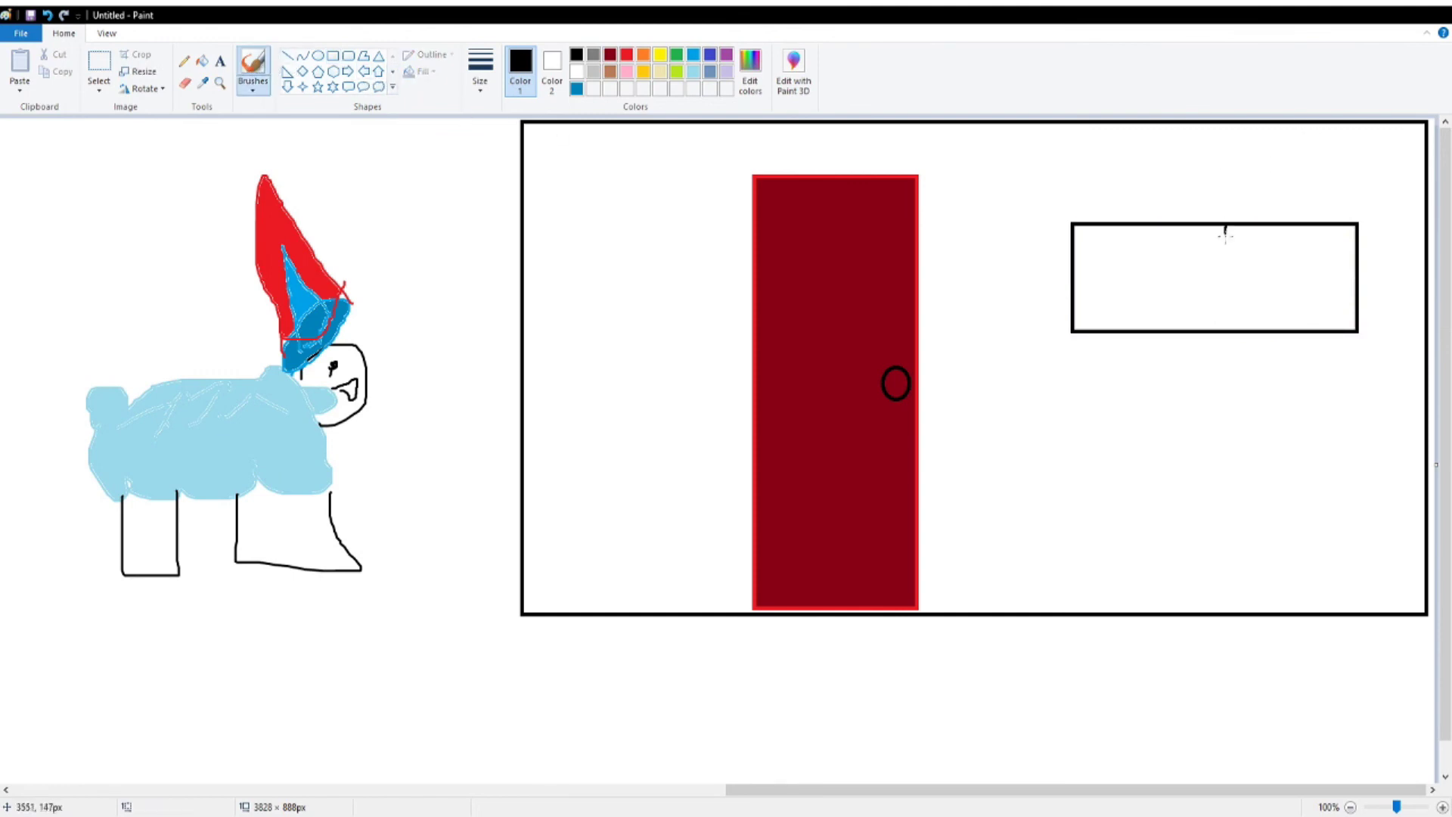
pyautogui.moveTo(1225, 227); pyautogui.dragTo(1217, 319)
pyautogui.moveTo(1077, 279); pyautogui.dragTo(1336, 290)
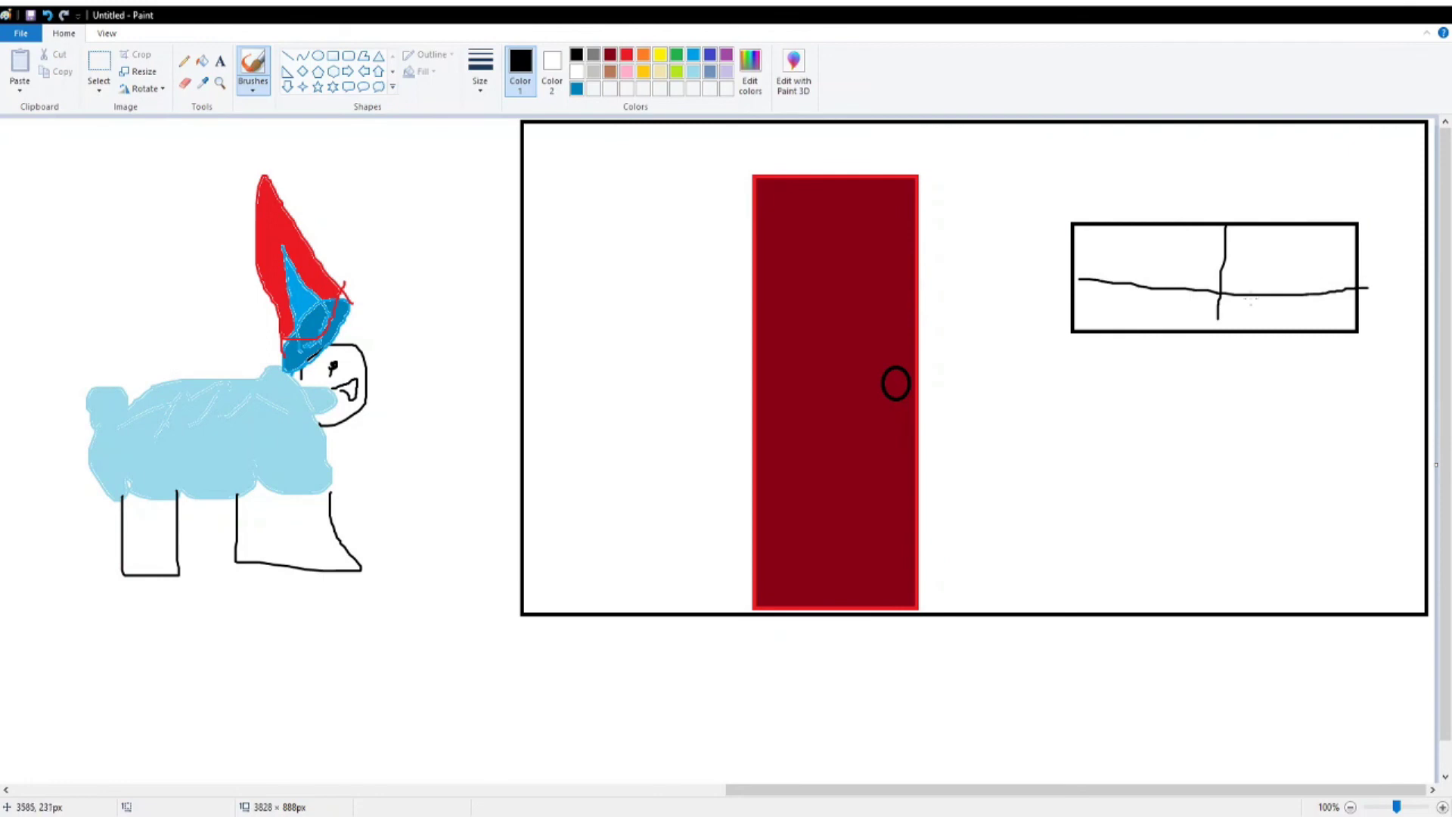
pyautogui.moveTo(1211, 292); pyautogui.dragTo(1028, 281)
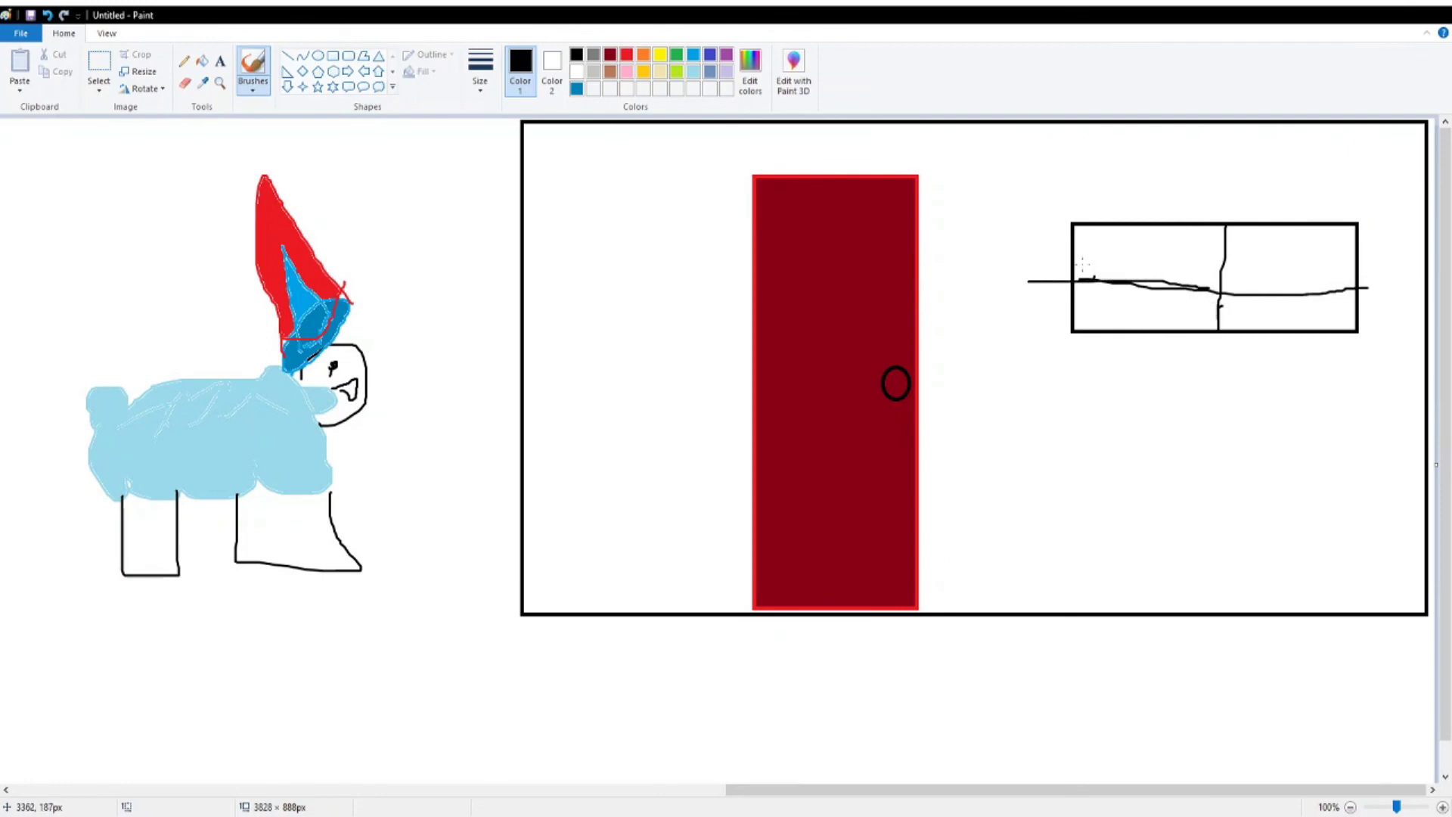
pyautogui.moveTo(951, 555); pyautogui.dragTo(1135, 575)
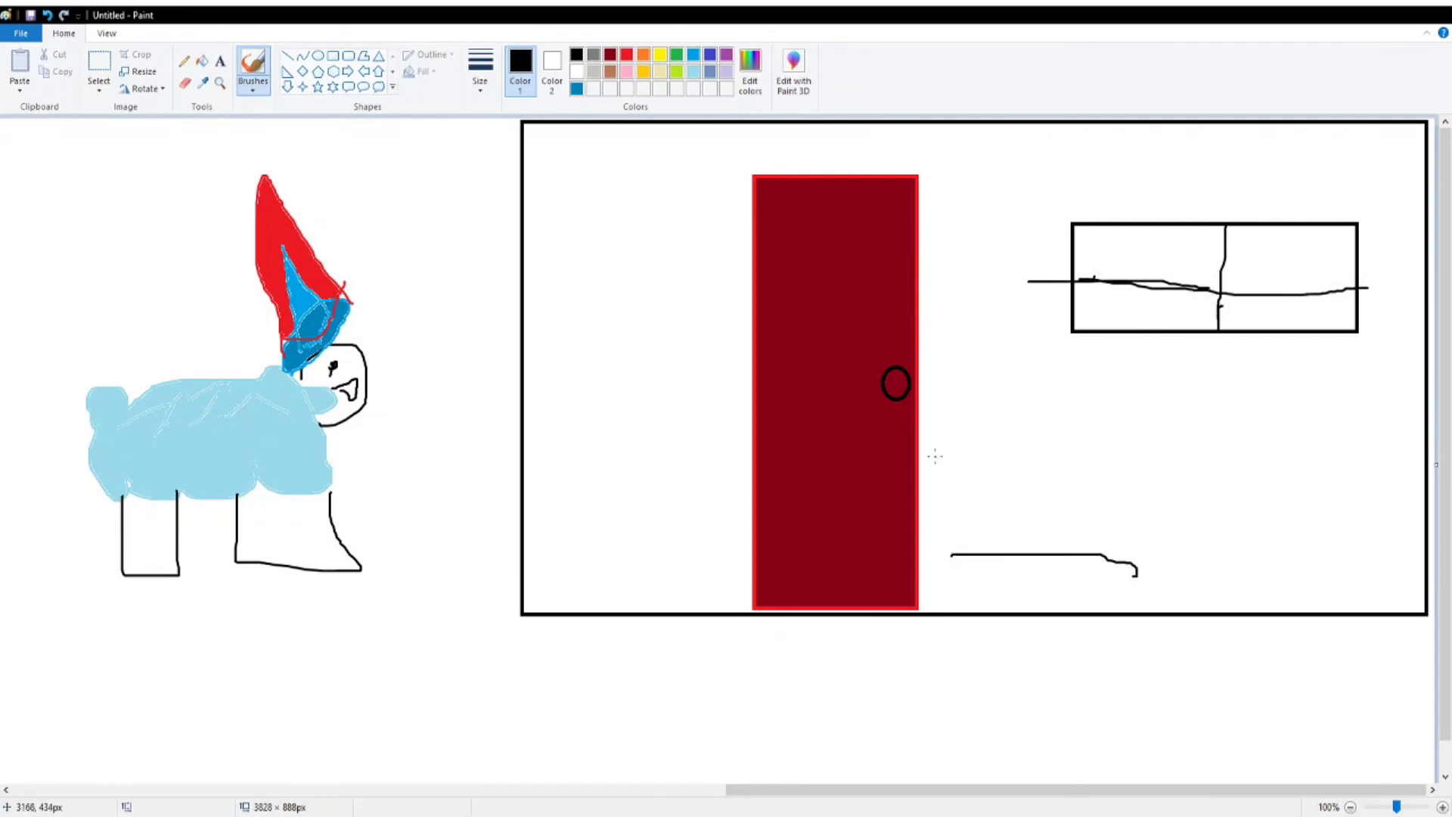
# - Brush red scribbled strokes beside the door and curves above the window
pyautogui.click(632, 61)
pyautogui.moveTo(969, 440); pyautogui.dragTo(1102, 529)
pyautogui.moveTo(978, 391); pyautogui.dragTo(1045, 427)
pyautogui.moveTo(979, 241); pyautogui.dragTo(1162, 207)
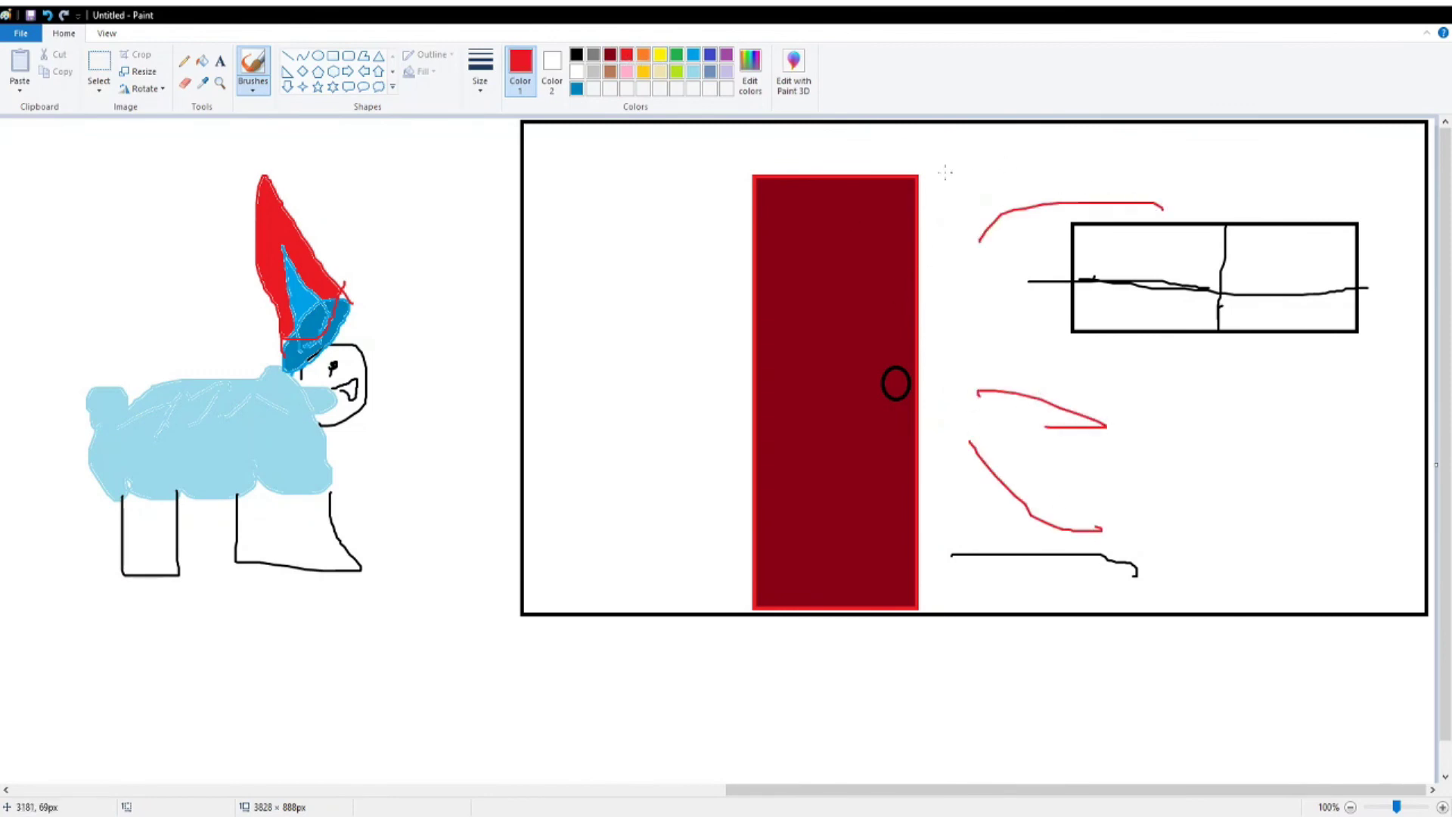
pyautogui.moveTo(944, 172); pyautogui.dragTo(1161, 164)
pyautogui.moveTo(644, 137); pyautogui.dragTo(716, 183)
pyautogui.moveTo(576, 334); pyautogui.dragTo(687, 354)
pyautogui.moveTo(706, 453)
pyautogui.mouseDown()
pyautogui.moveTo(689, 457)
pyautogui.moveTo(641, 553)
pyautogui.moveTo(675, 581)
pyautogui.mouseUp()
pyautogui.moveTo(673, 323); pyautogui.dragTo(544, 191)
pyautogui.moveTo(700, 433); pyautogui.dragTo(590, 450)
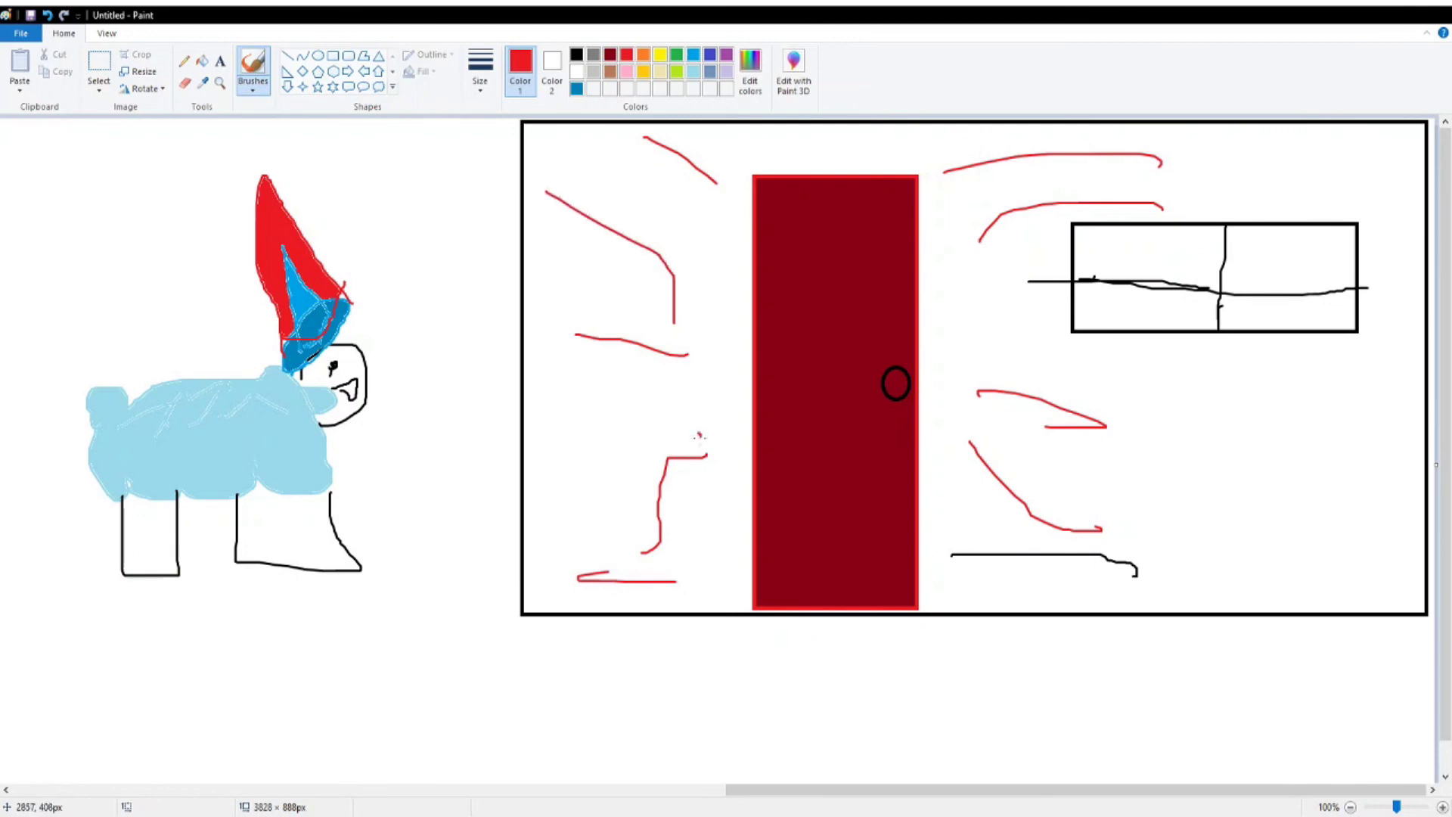
# - Move the hatted sheep in front of the door
pyautogui.click(99, 66)
pyautogui.moveTo(69, 157); pyautogui.dragTo(437, 613)
pyautogui.moveTo(286, 476); pyautogui.dragTo(810, 516)
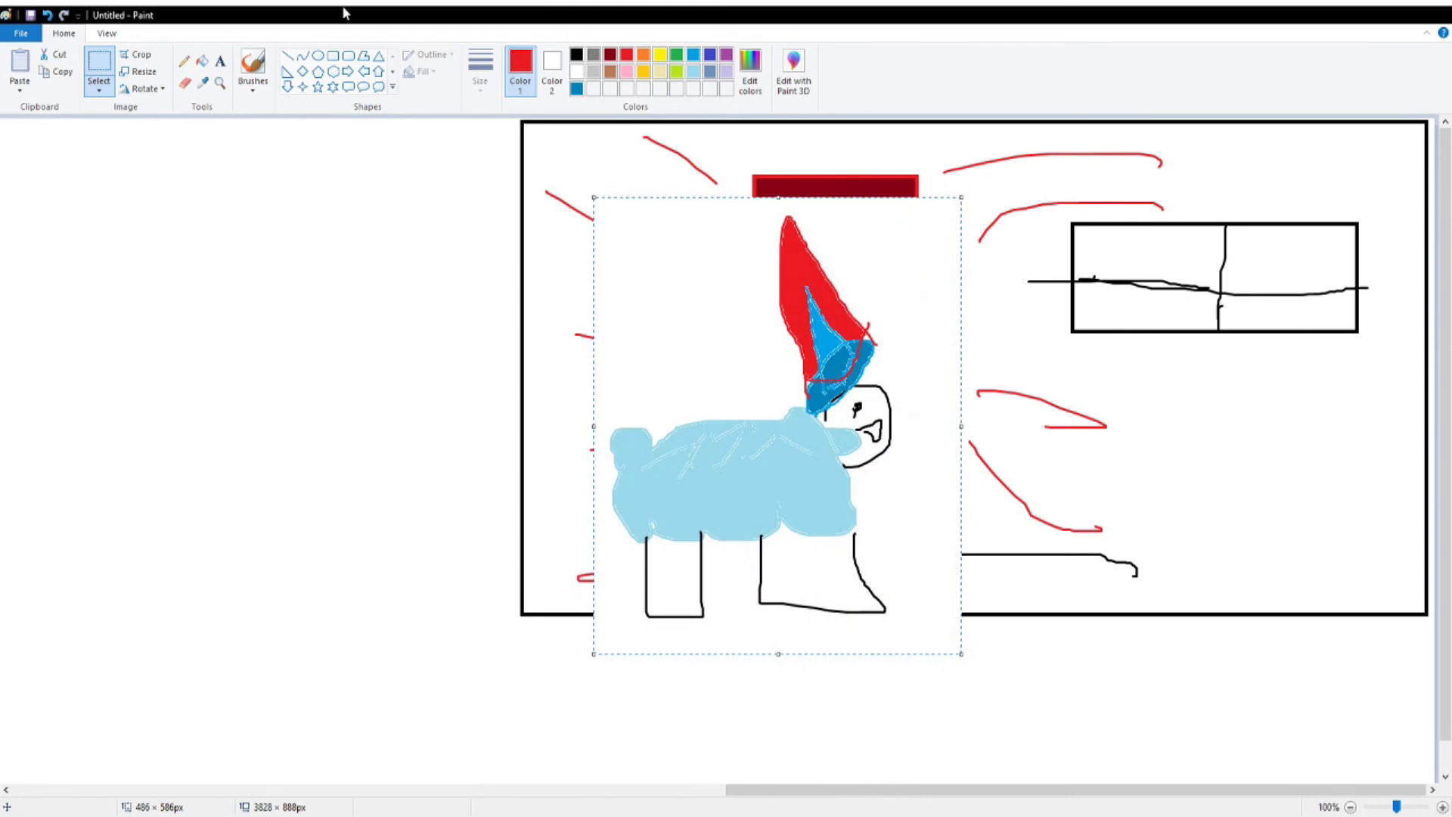
pyautogui.click(178, 211)
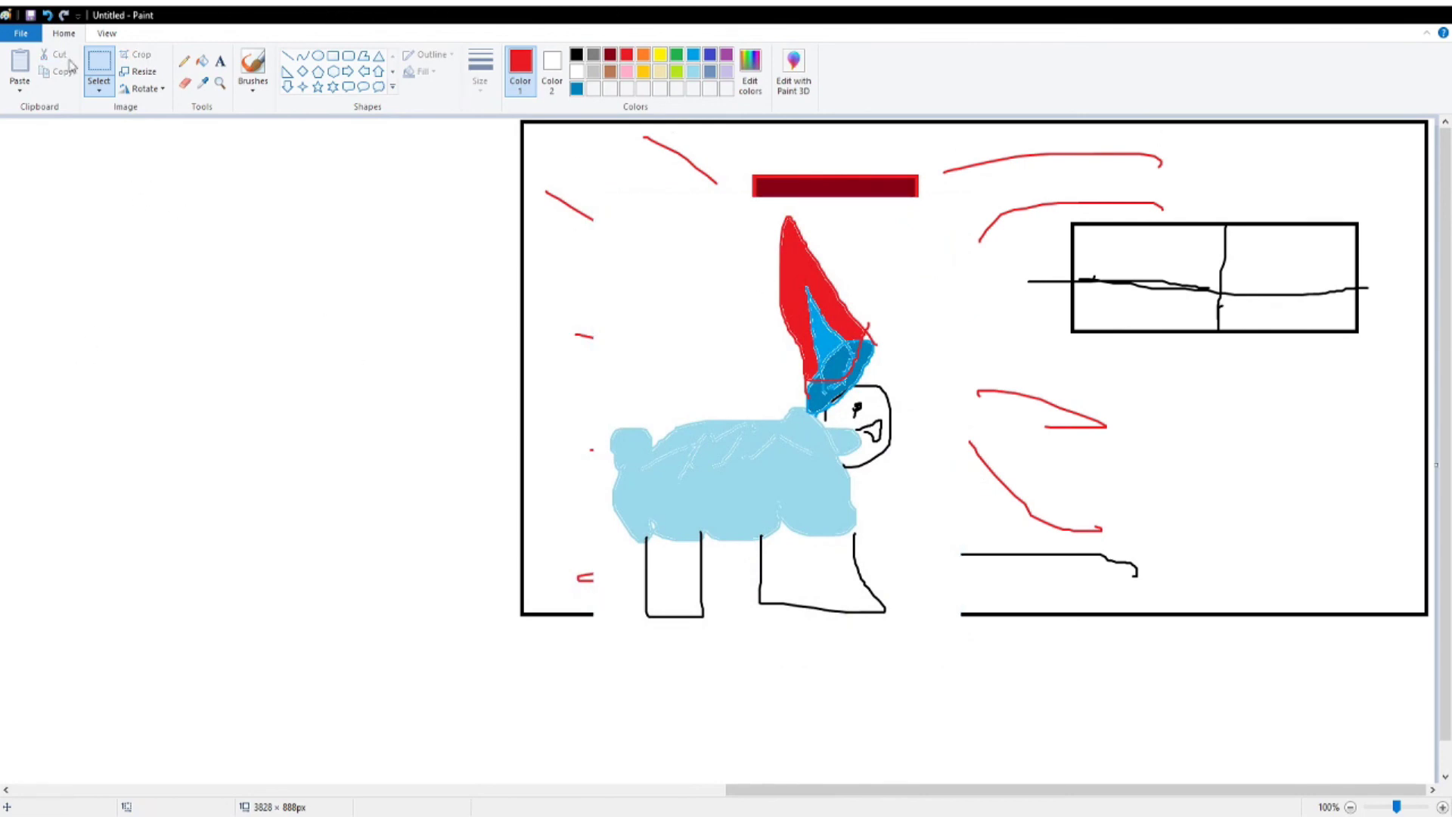